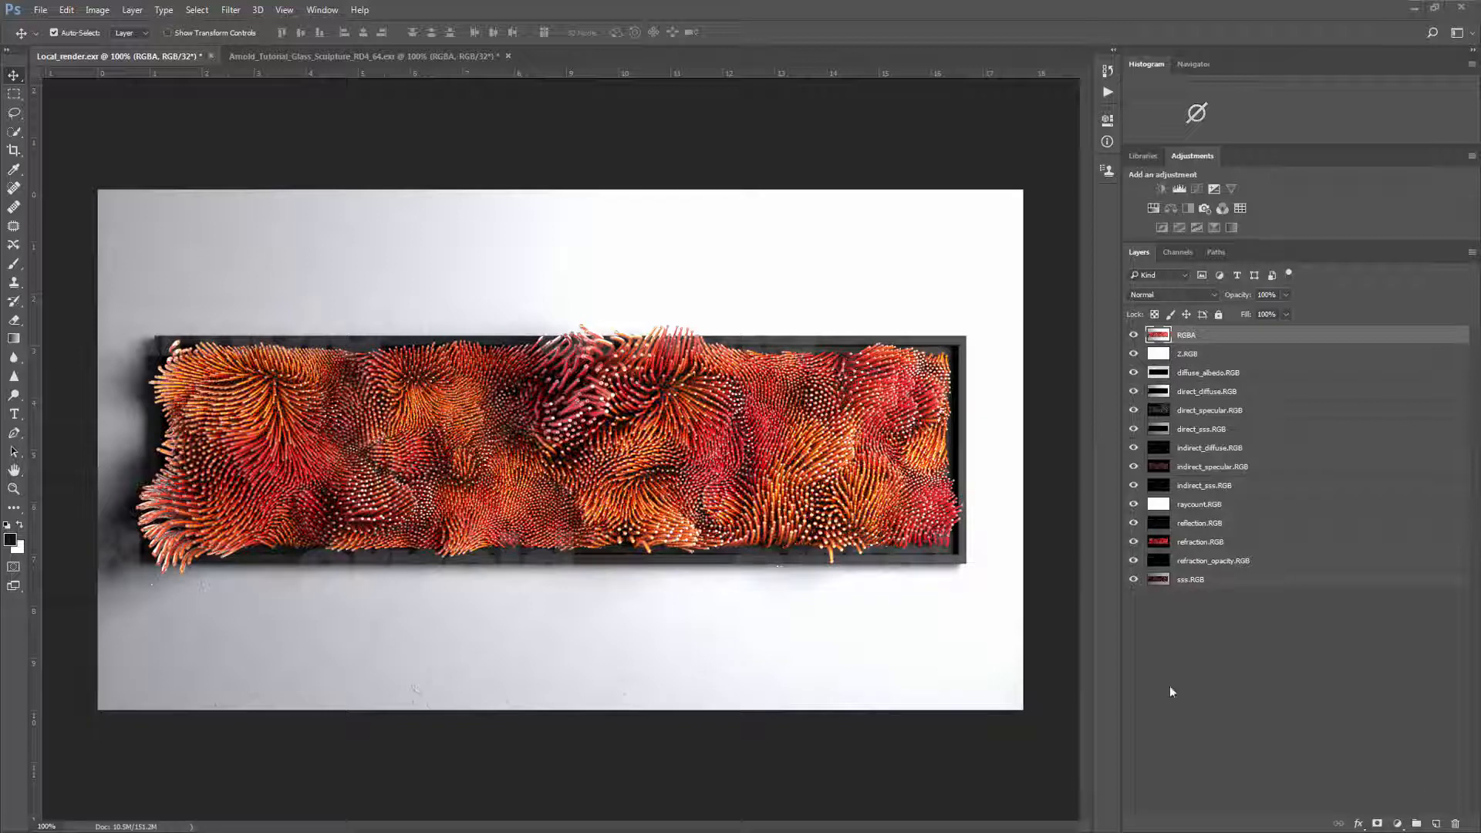
Compare the RGBA renders in Local_render.exr and Arnold_Tutorial_Glass_Sculpture_RD4_64.exr, toggling the RGBA layer's visibility in each
mouse_move(1133, 335)
left_mouse_down()
mouse_move(1137, 448)
mouse_move(1134, 339)
left_mouse_up()
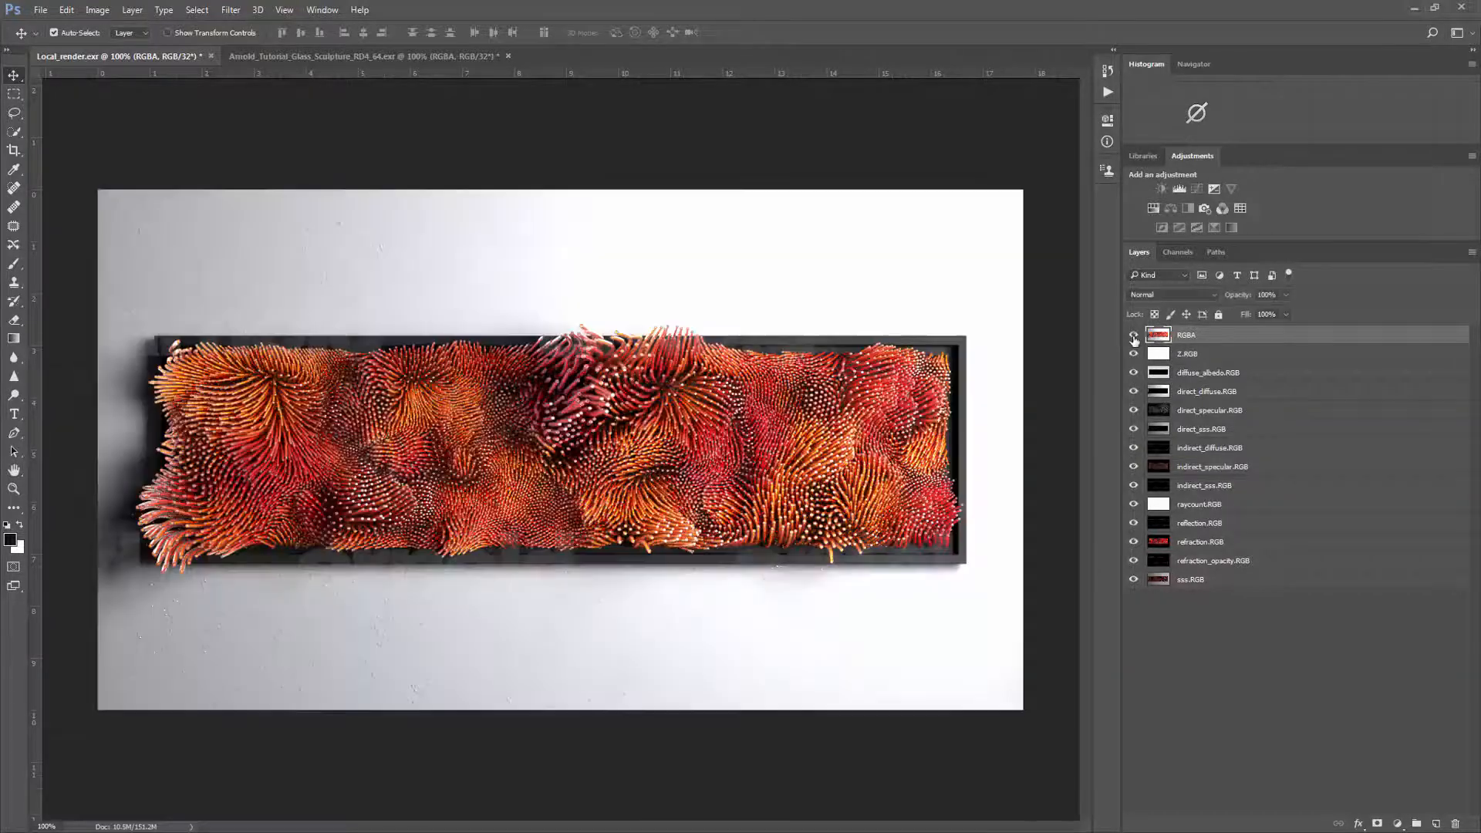
left_click(418, 54)
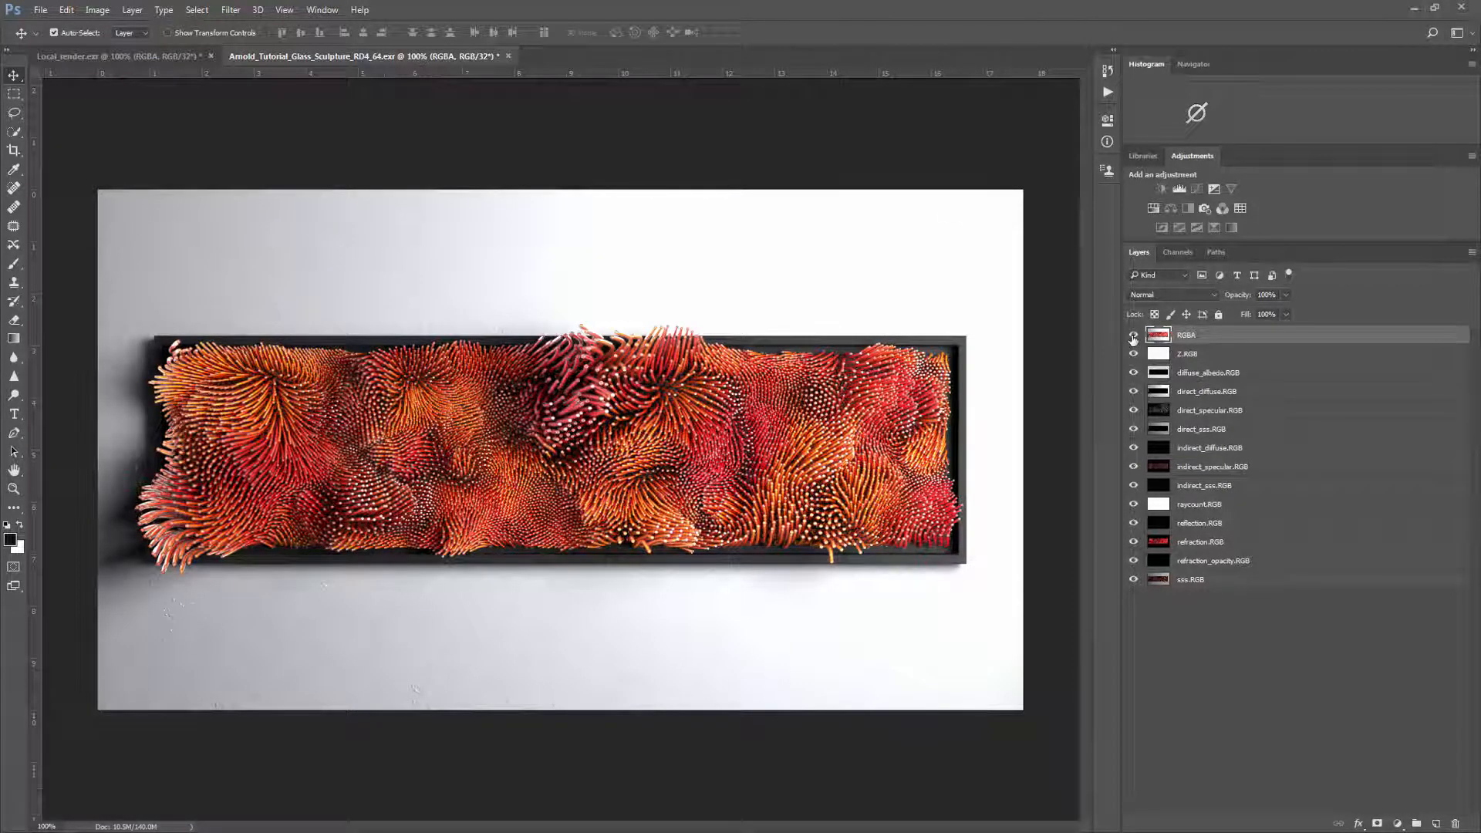
mouse_move(1133, 339)
left_mouse_down()
mouse_move(1133, 455)
mouse_move(1133, 337)
left_mouse_up()
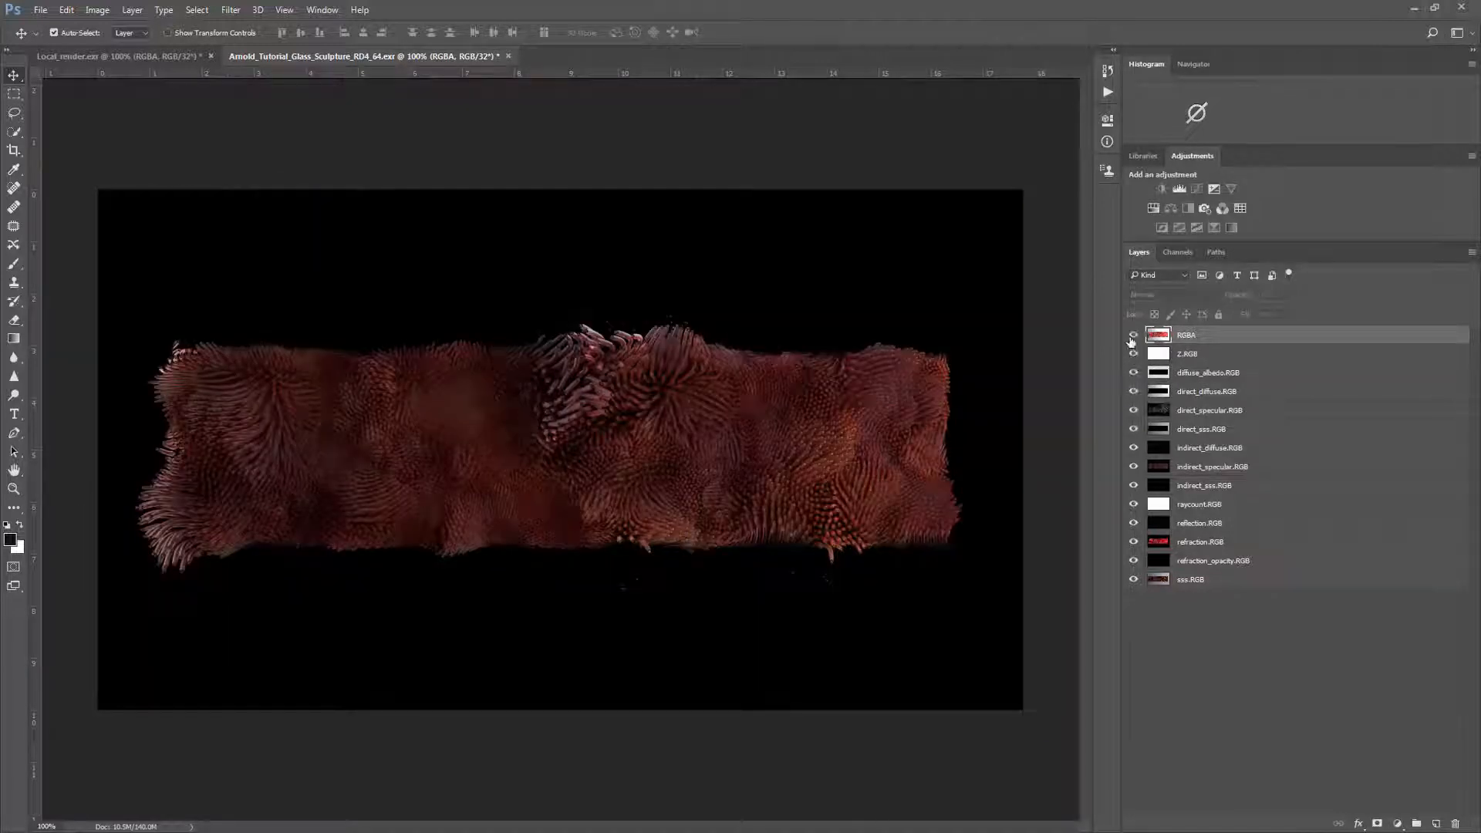
left_click(141, 54)
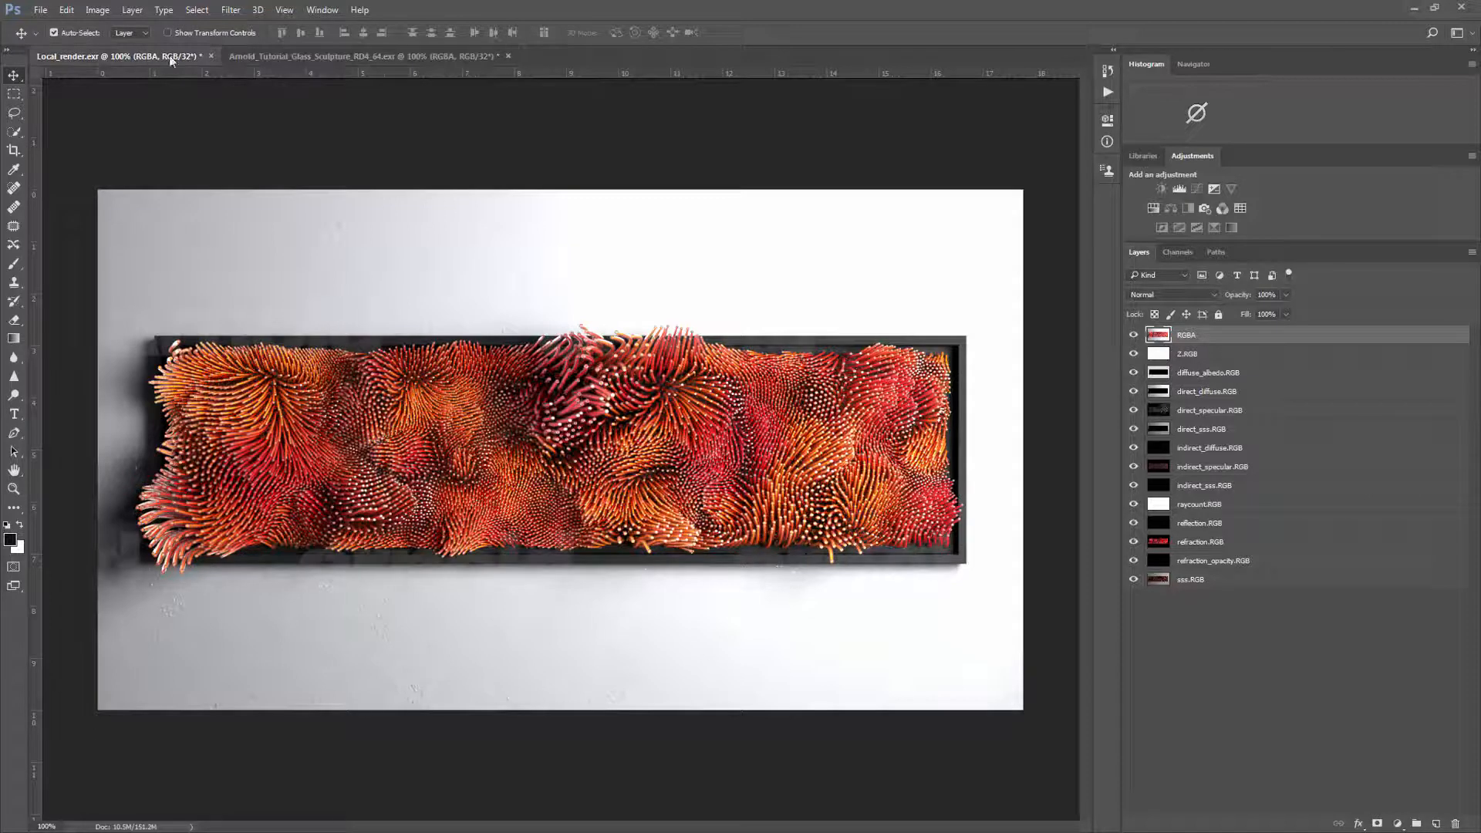
left_click(294, 62)
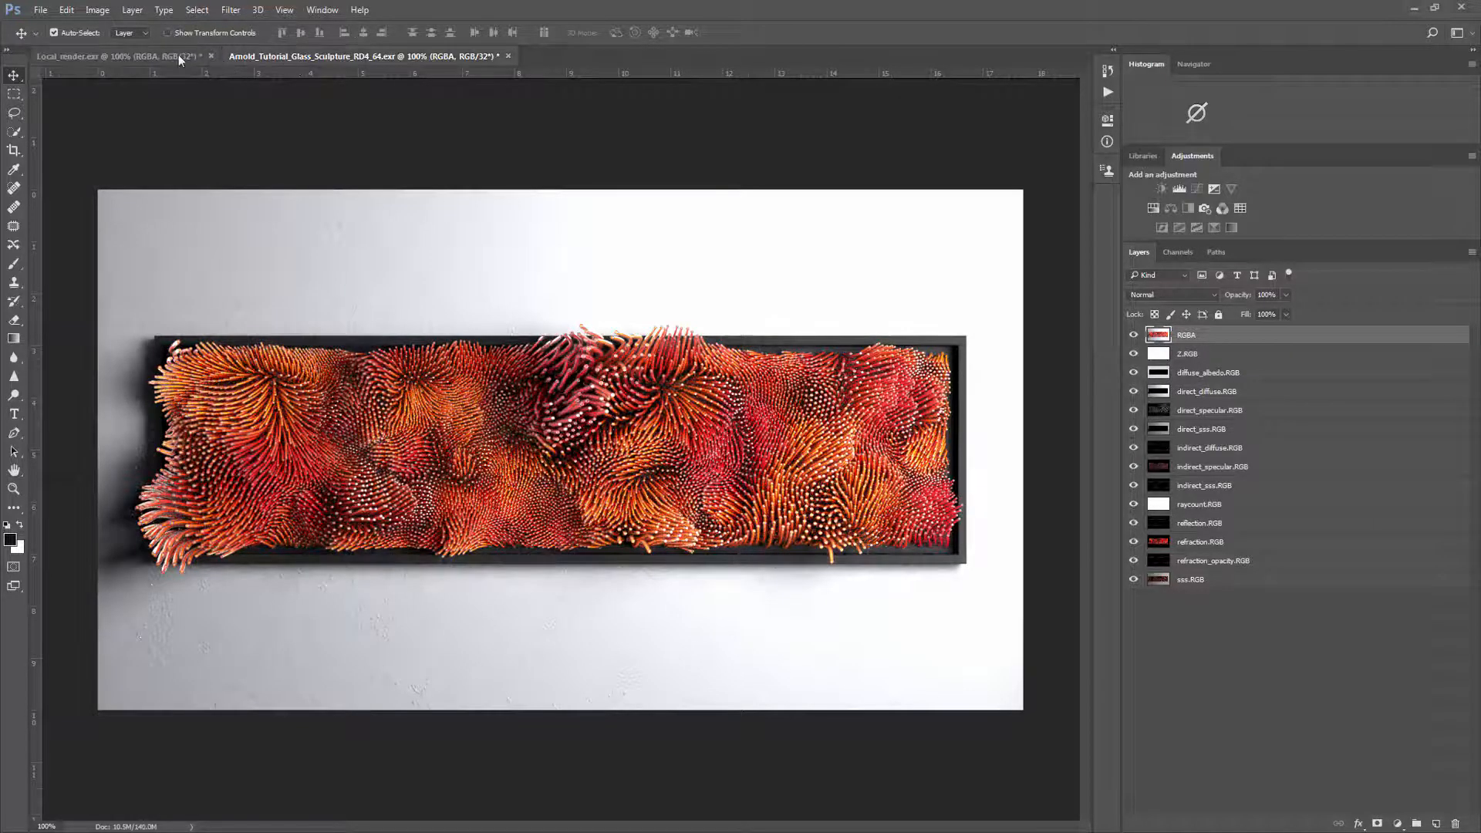
left_click(178, 54)
left_click(332, 57)
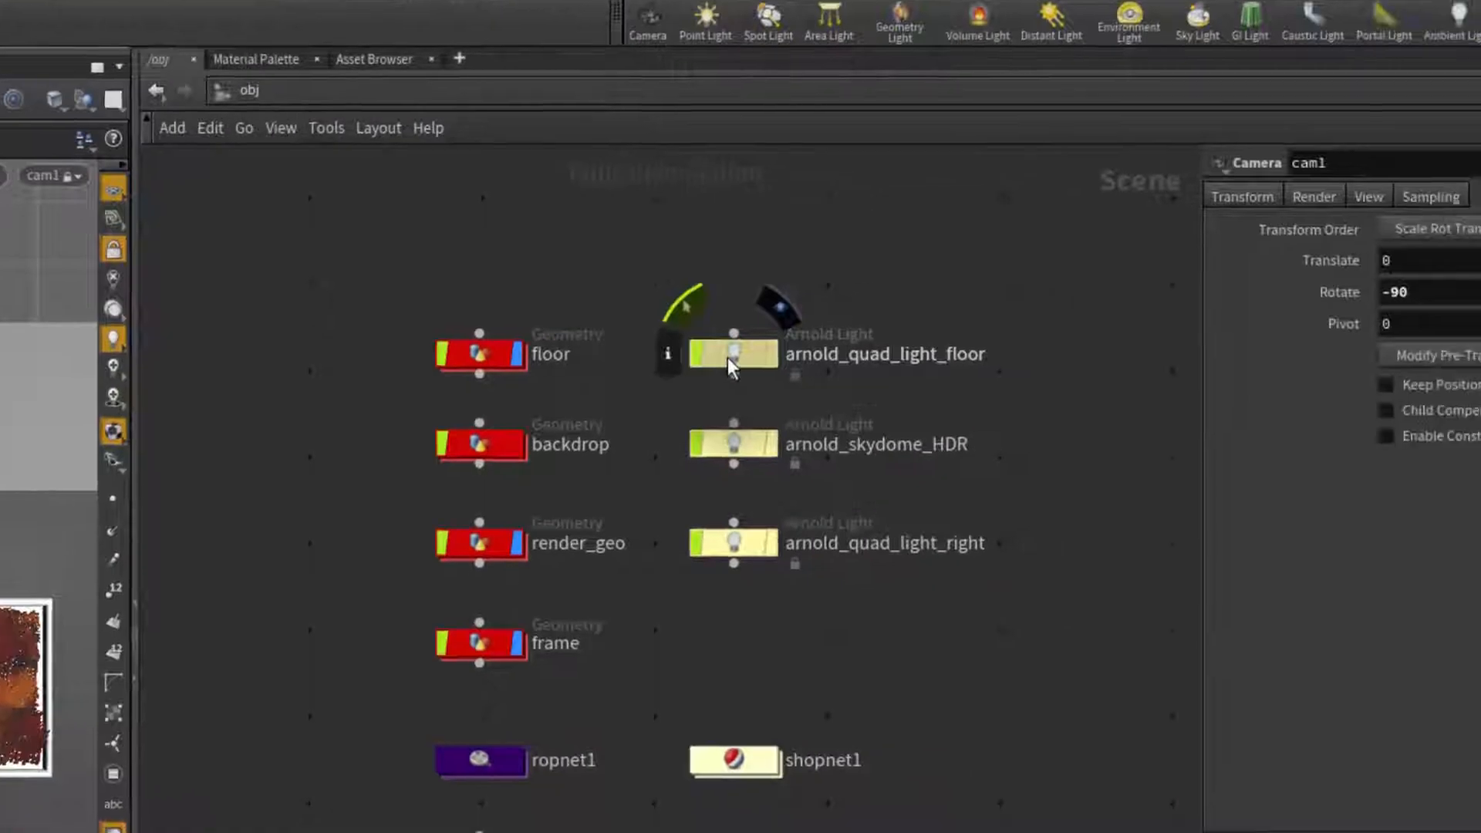
In Houdini, review the settings of arnold_quad_light_floor, arnold_skydome_HDR and arnold_quad_light_right
left_click(1377, 435)
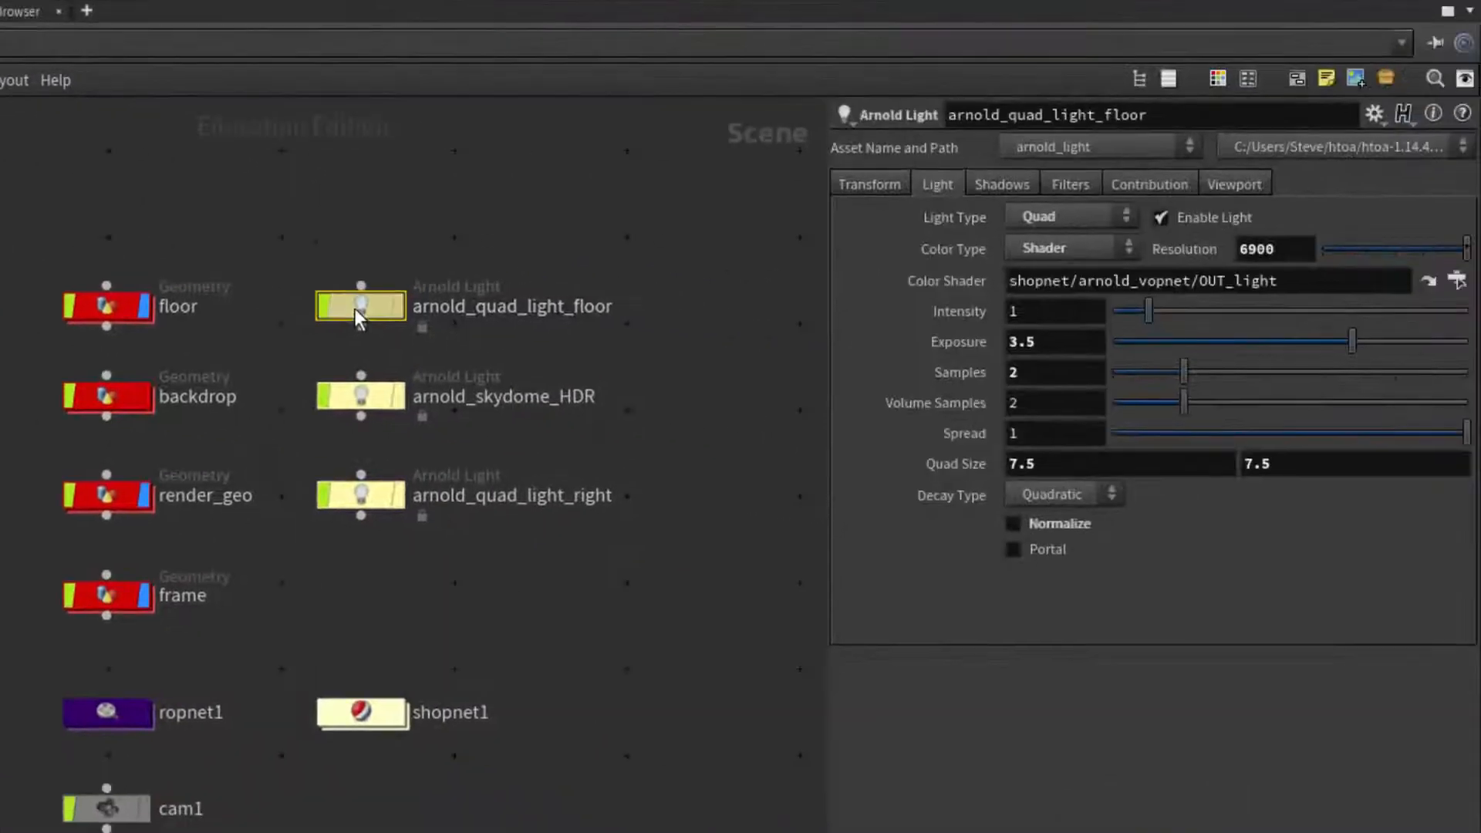
left_click(364, 401)
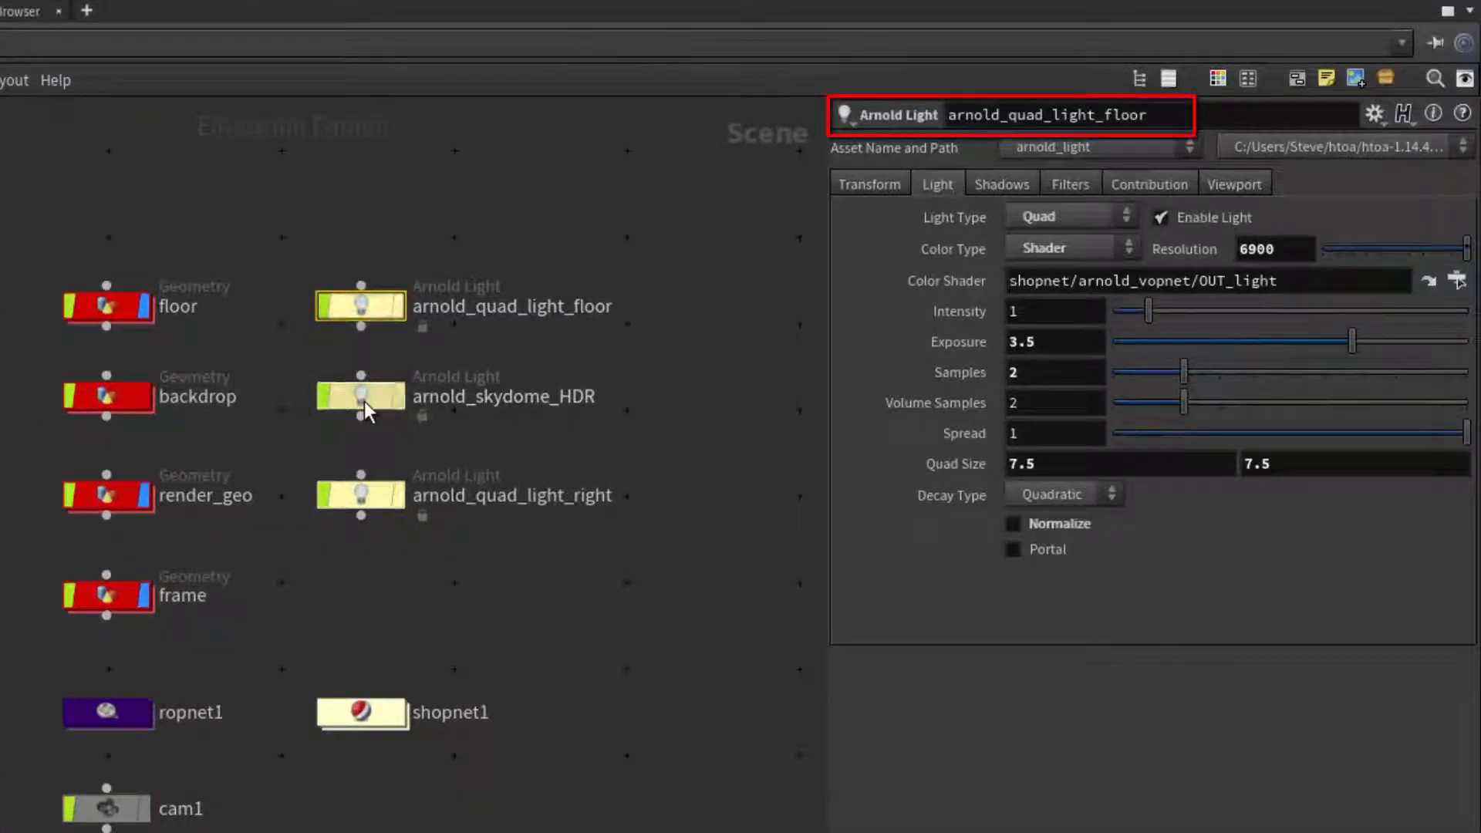
left_click(363, 500)
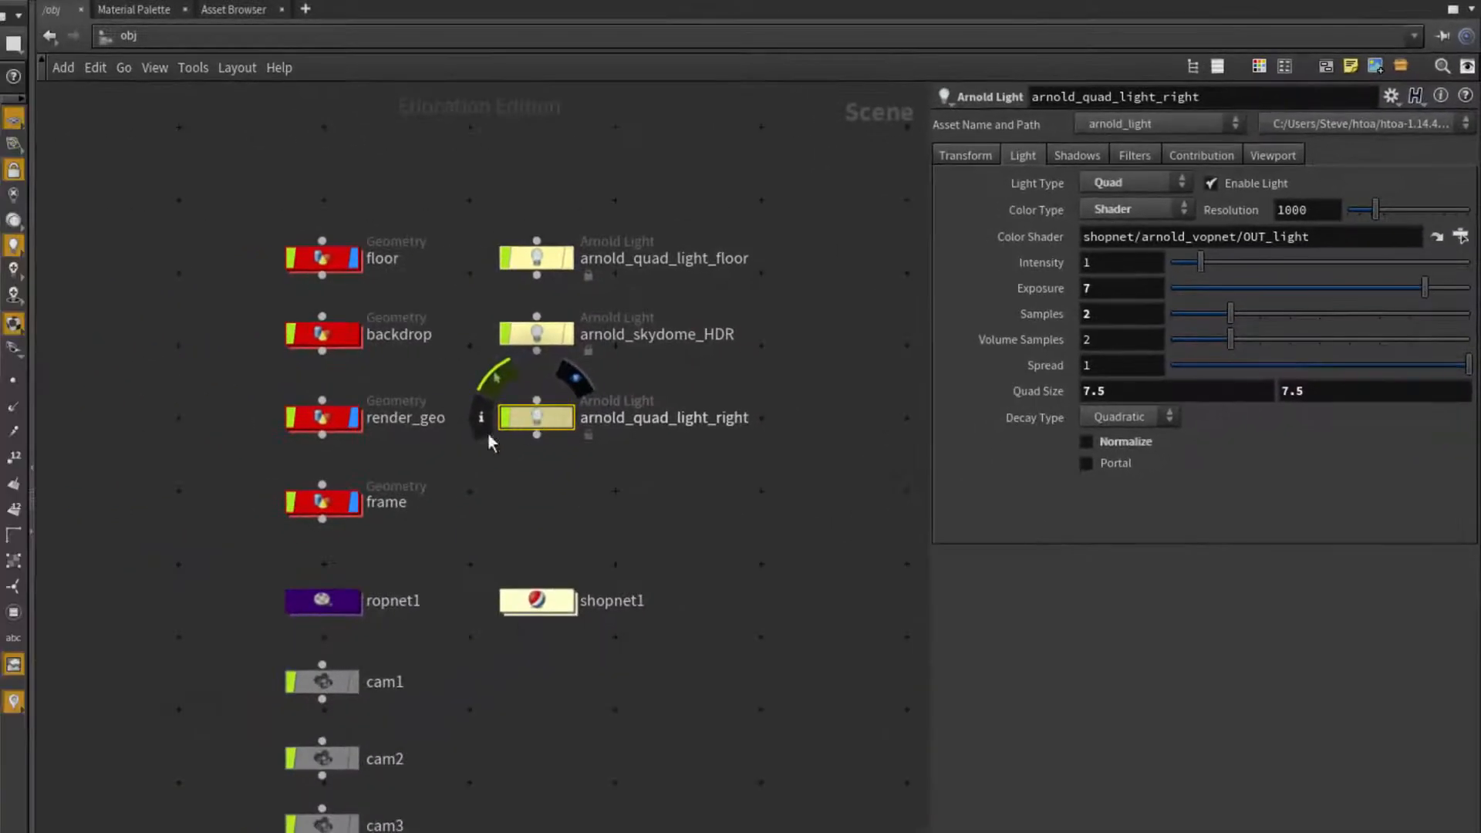
Add Arnold Properties to the frame geometry and look through its Arnold displacement, shapes and attributes settings
left_click(337, 504)
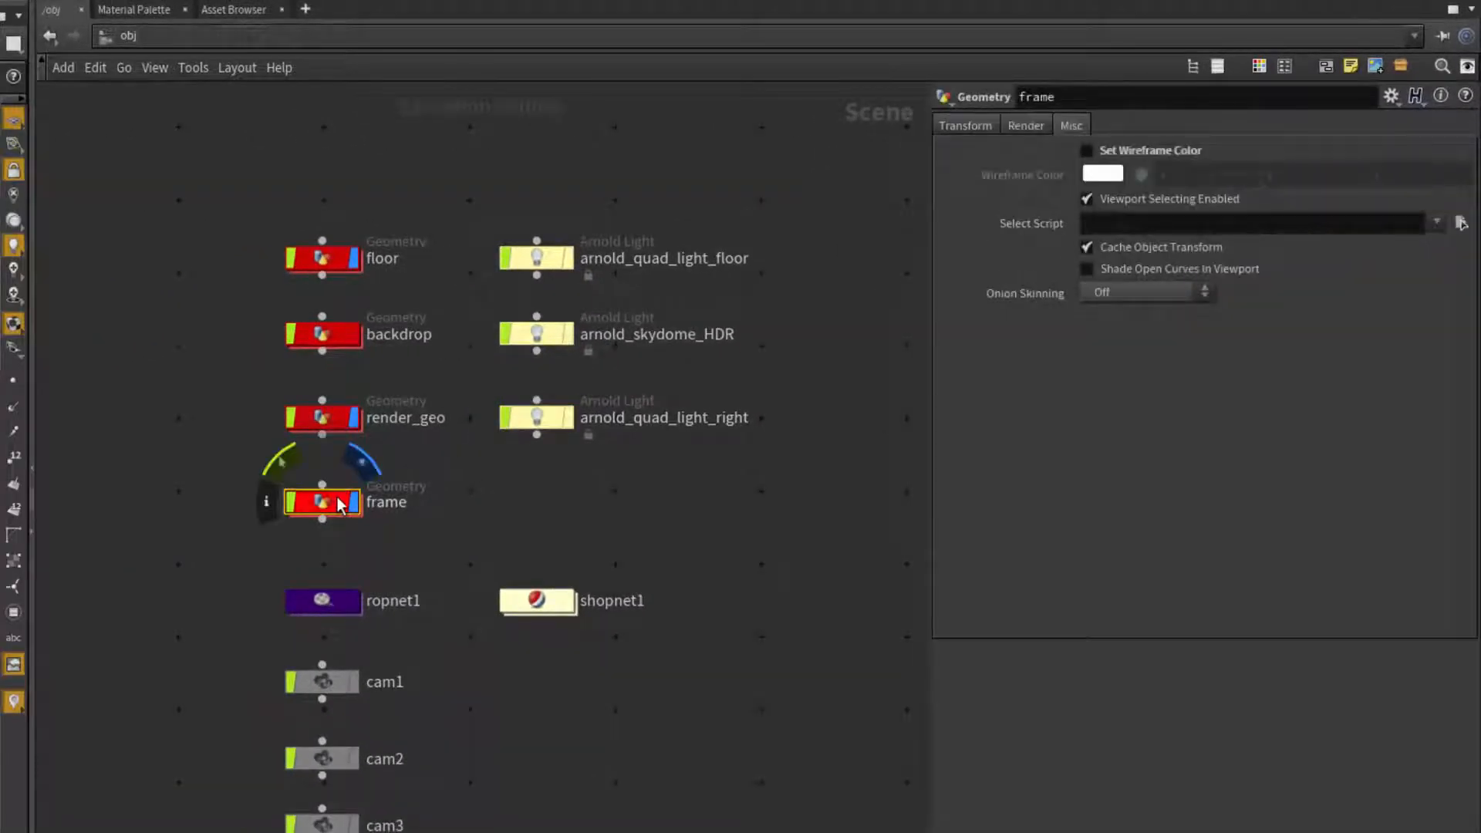
key("Tab")
mouse_move(452, 557)
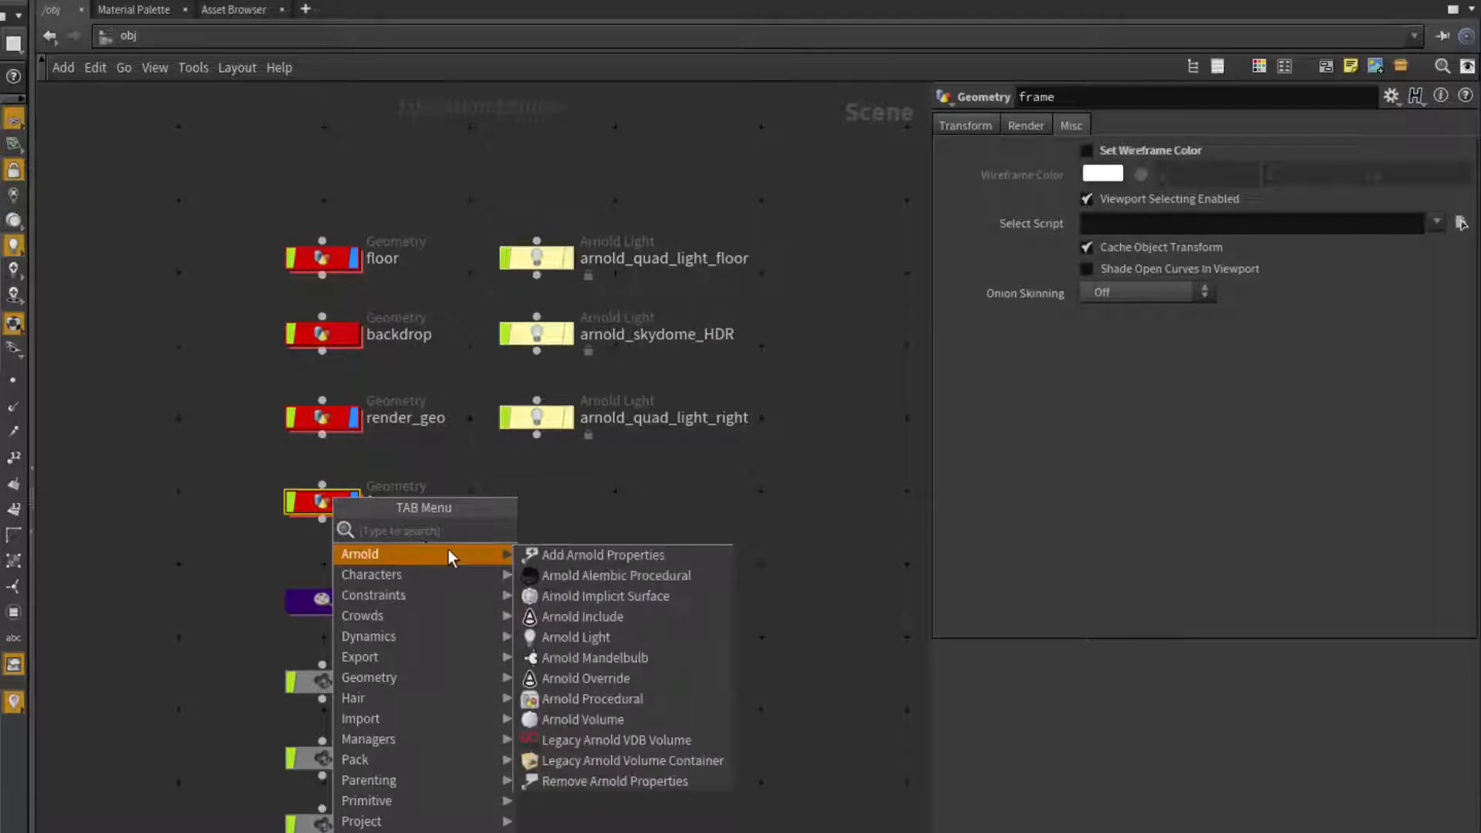
left_click(586, 554)
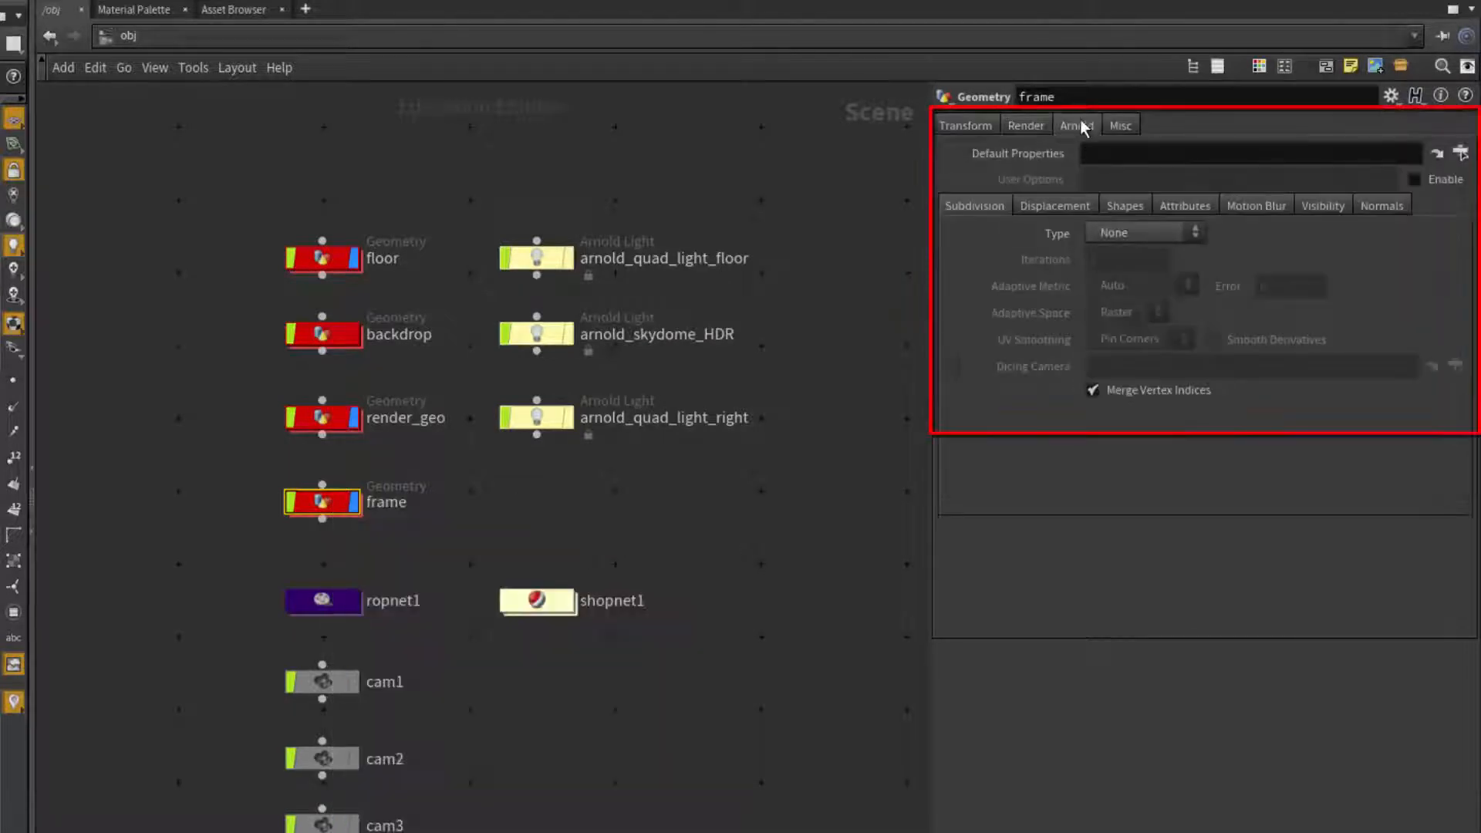
left_click(1060, 206)
left_click(1138, 208)
left_click(1178, 213)
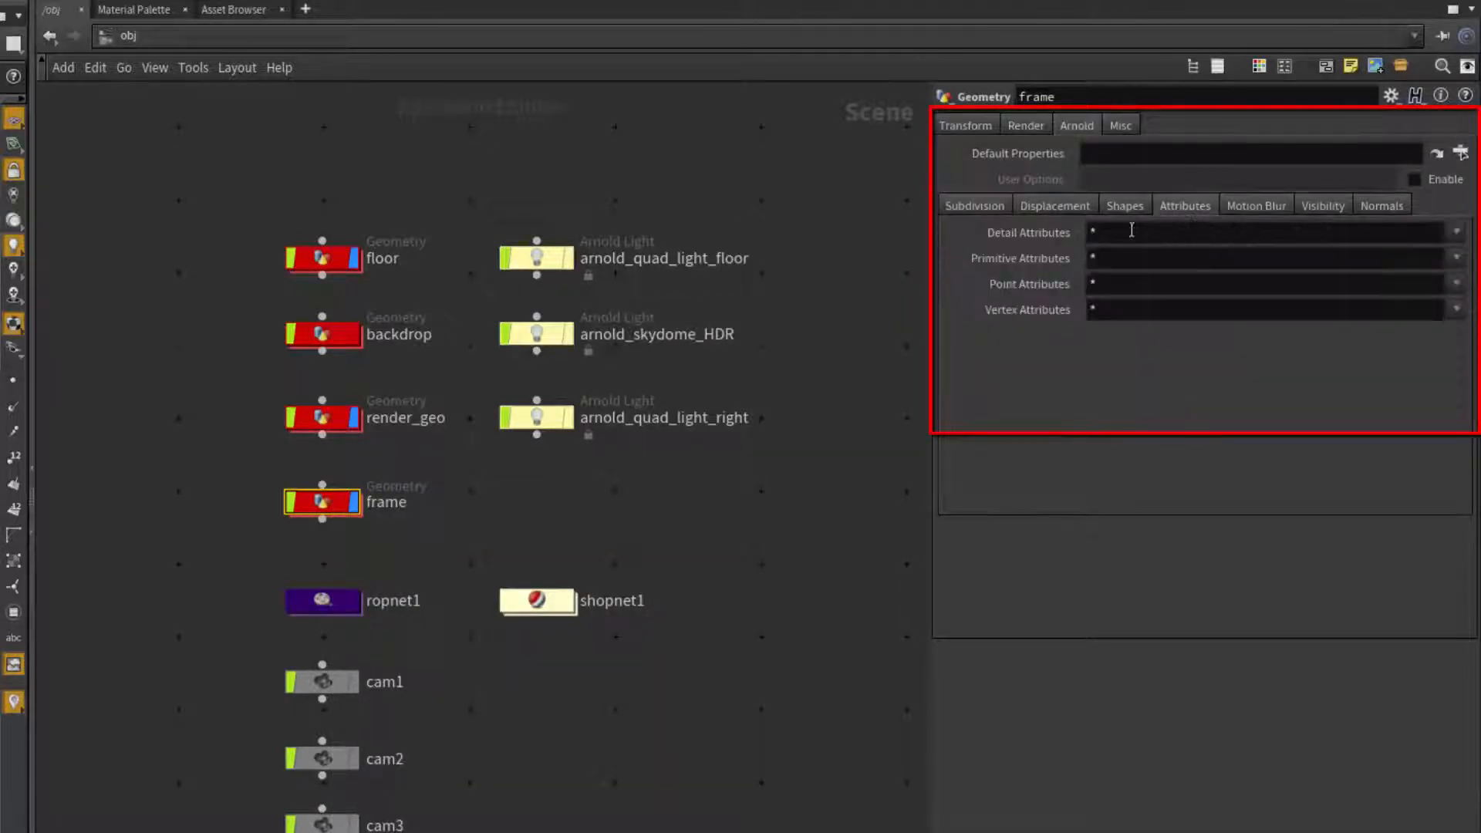
Add Arnold Properties to cam1 and look at its Arnold motion blur and depth of field settings
left_click(325, 686)
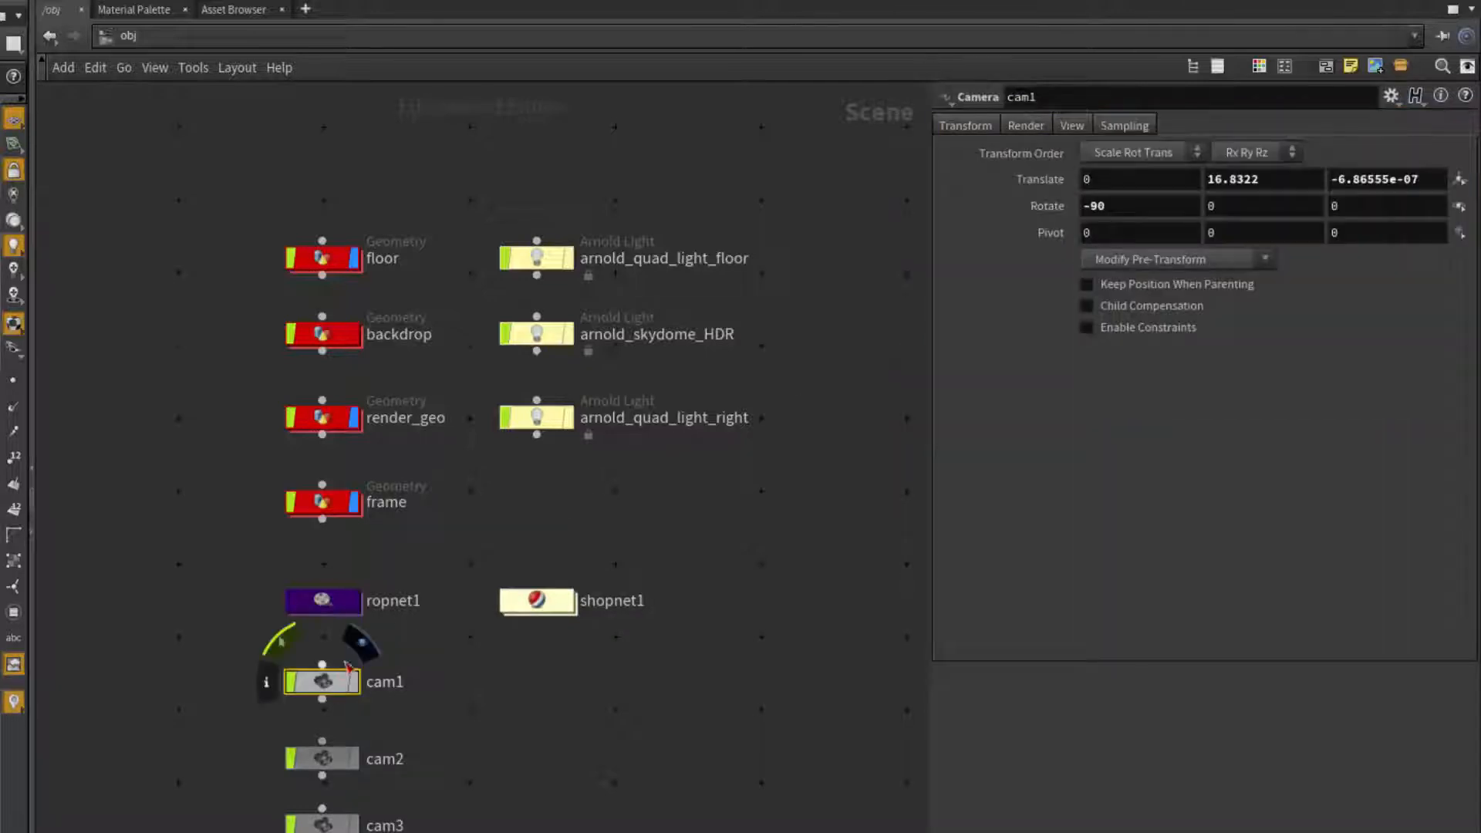
key("Tab")
mouse_move(400, 576)
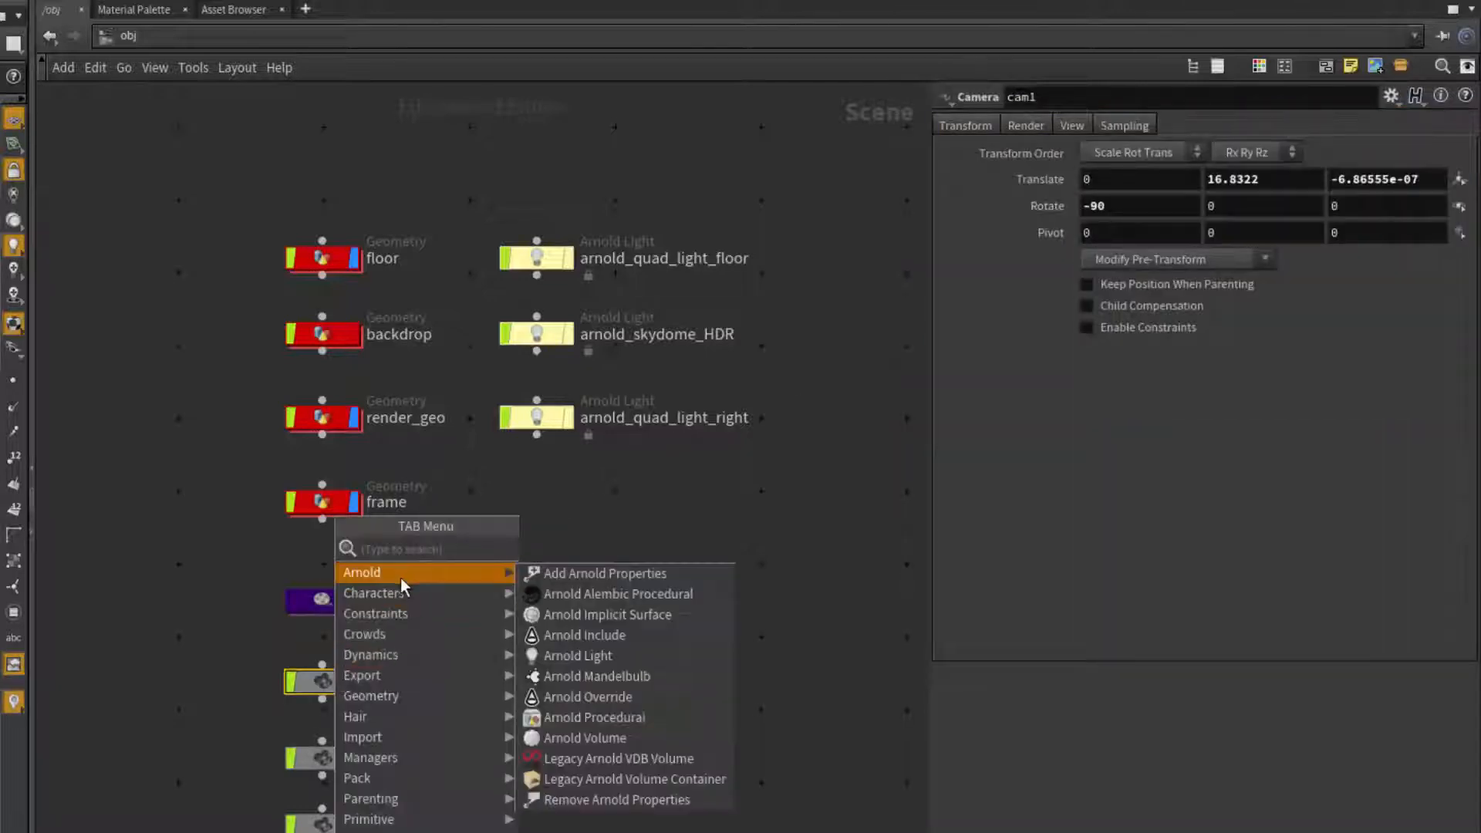
left_click(586, 572)
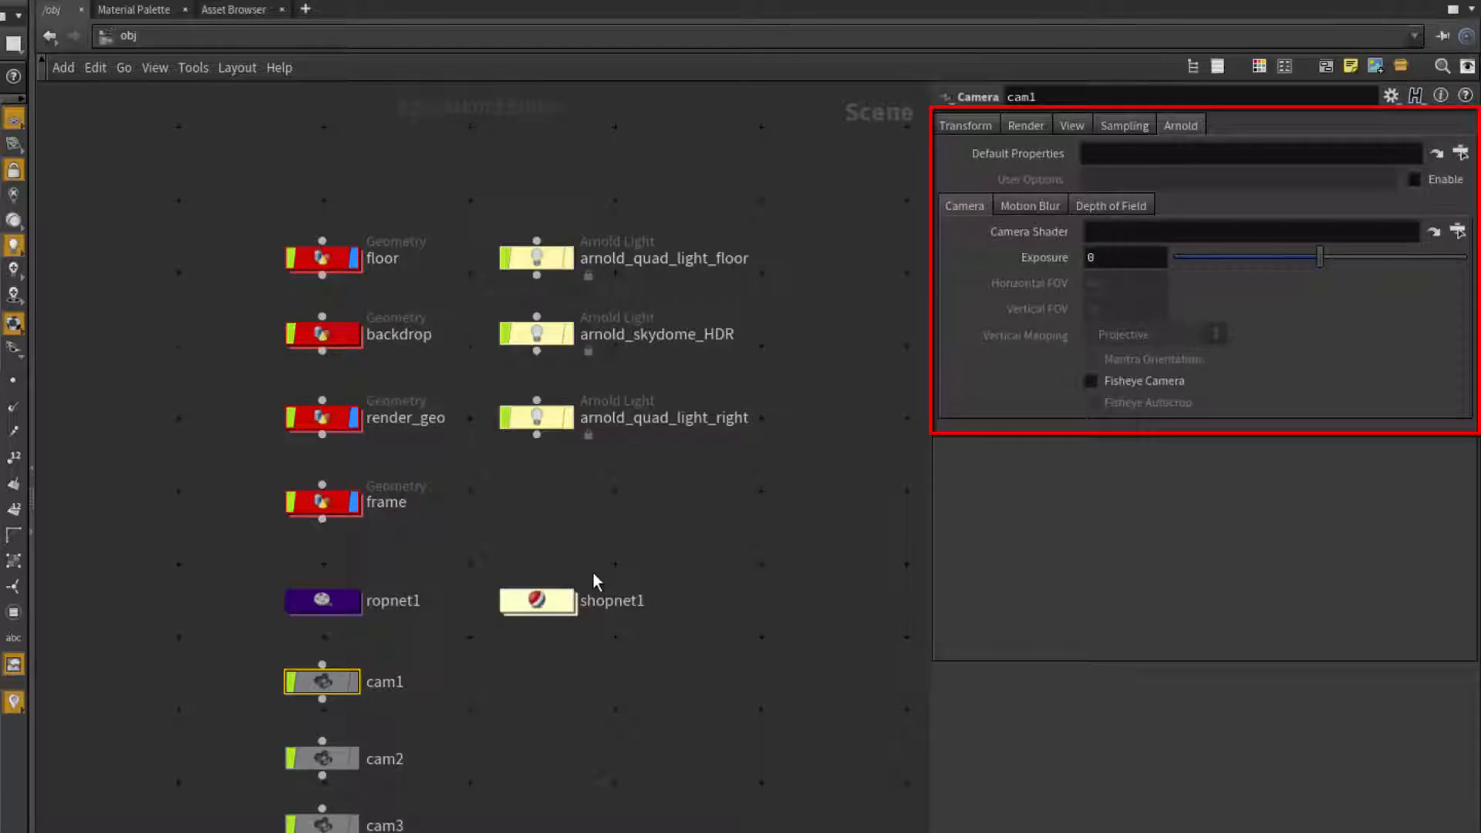
left_click(1061, 204)
left_click(1094, 203)
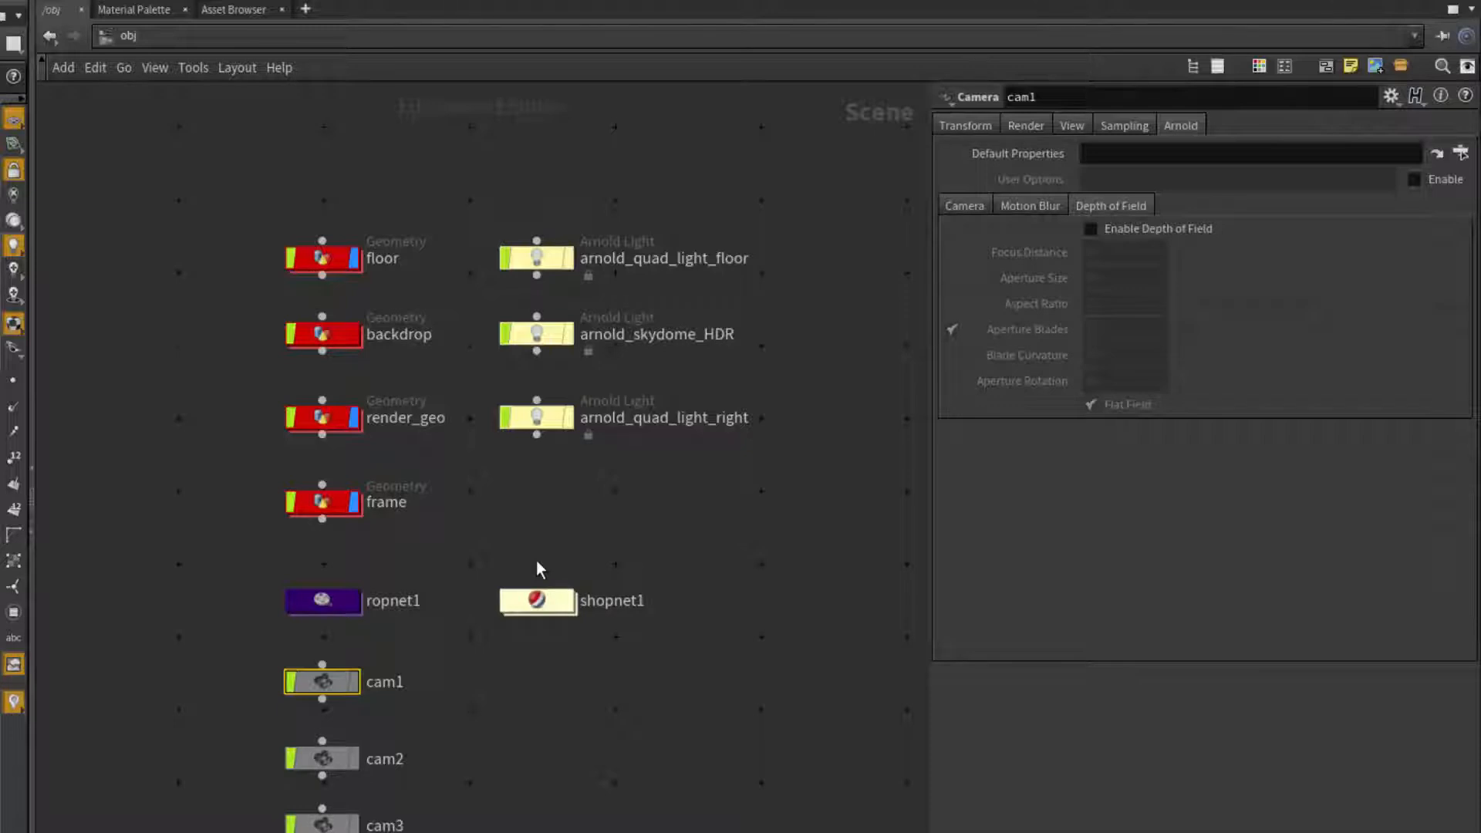
Create an Arnold Standard shader inside shopnet1, beside the arnold_floor shader
double_click(537, 600)
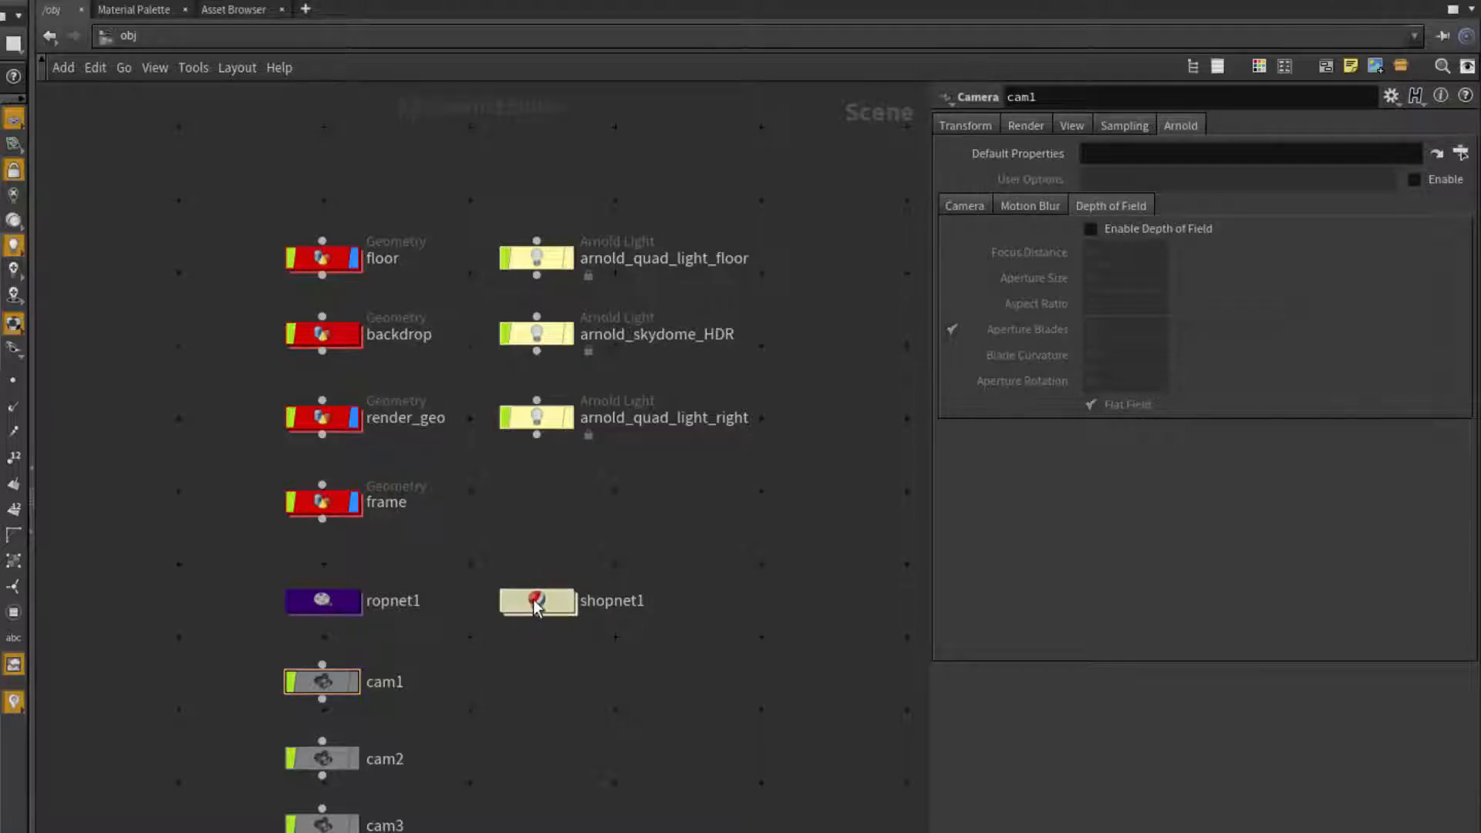
left_click(506, 370)
key("Tab")
type("arn")
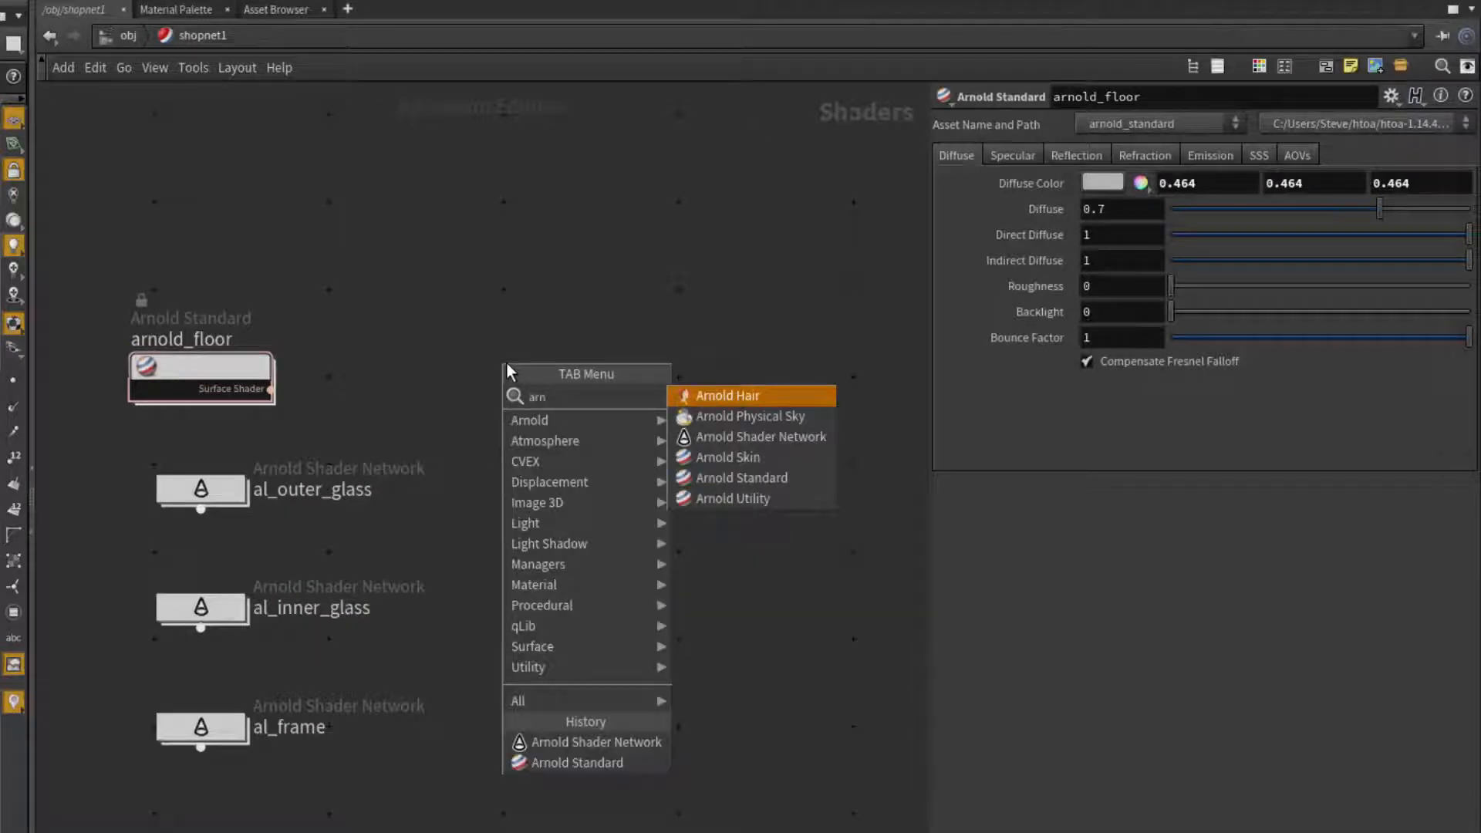
left_click(717, 478)
left_click(585, 373)
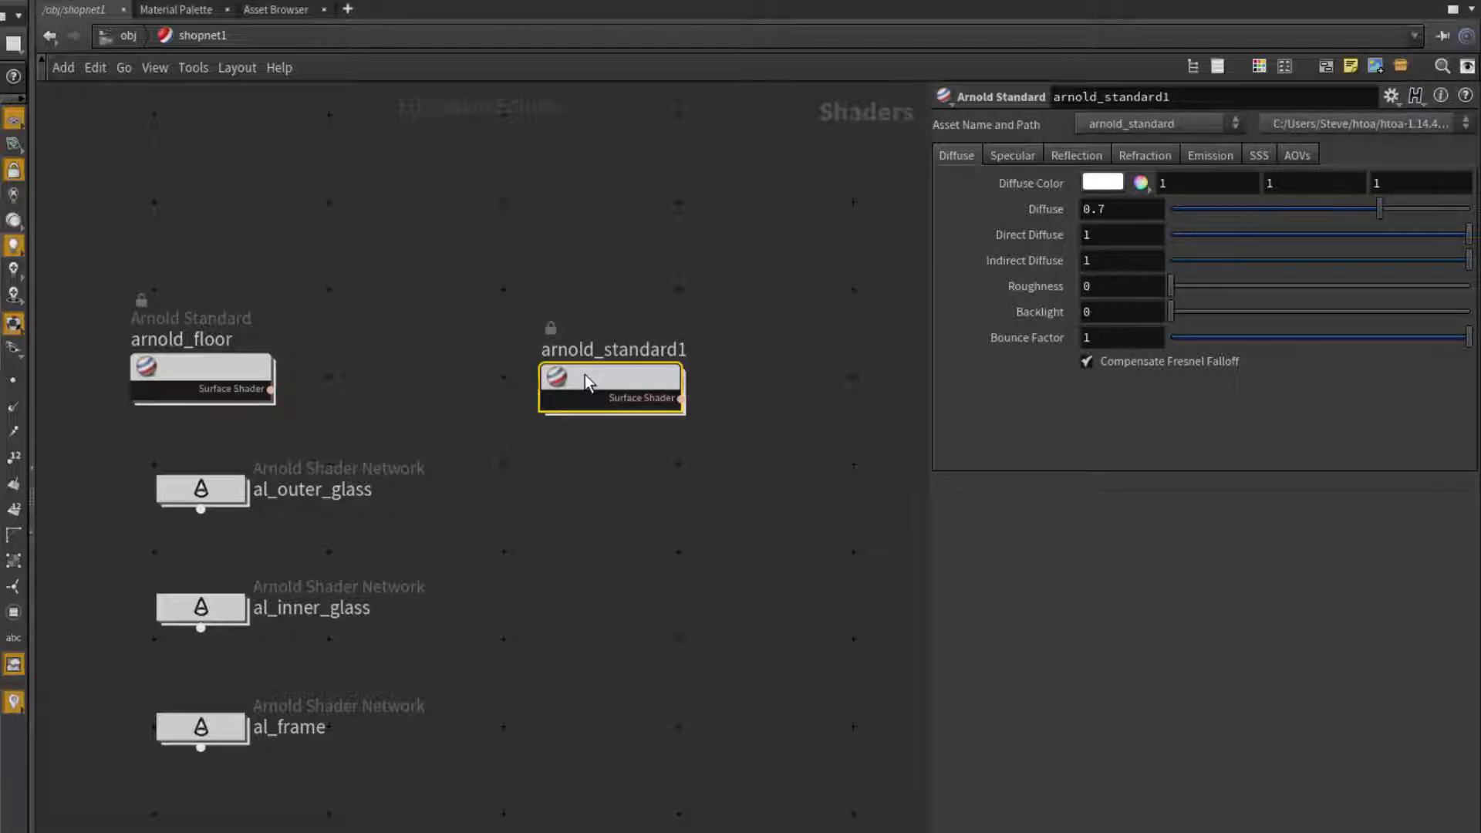
Inside the new Arnold Standard shader's network, move the standard1 node next to OUT_material and expand its inputs
double_click(584, 374)
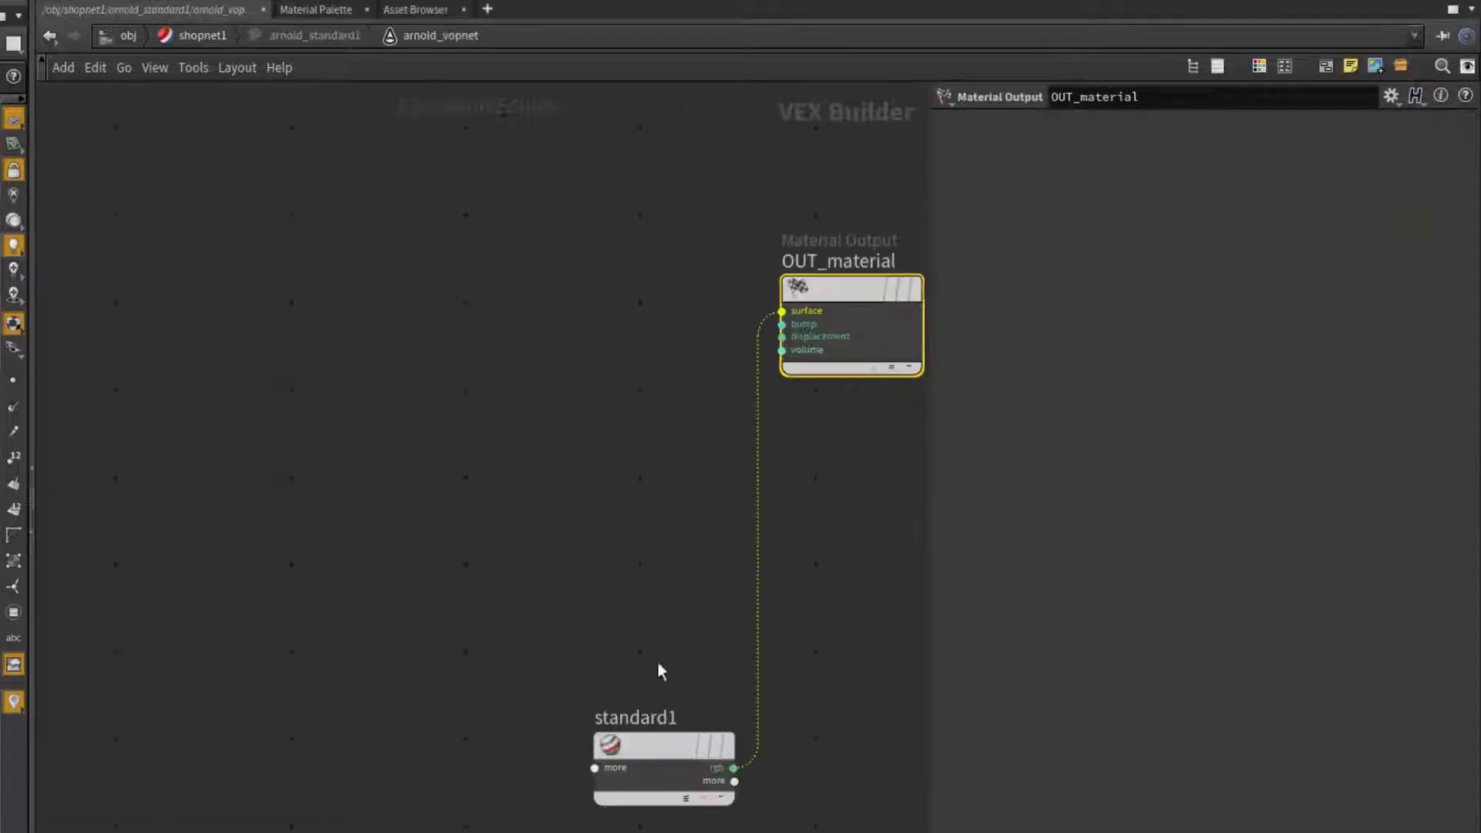
left_click_drag(648, 749, 467, 327)
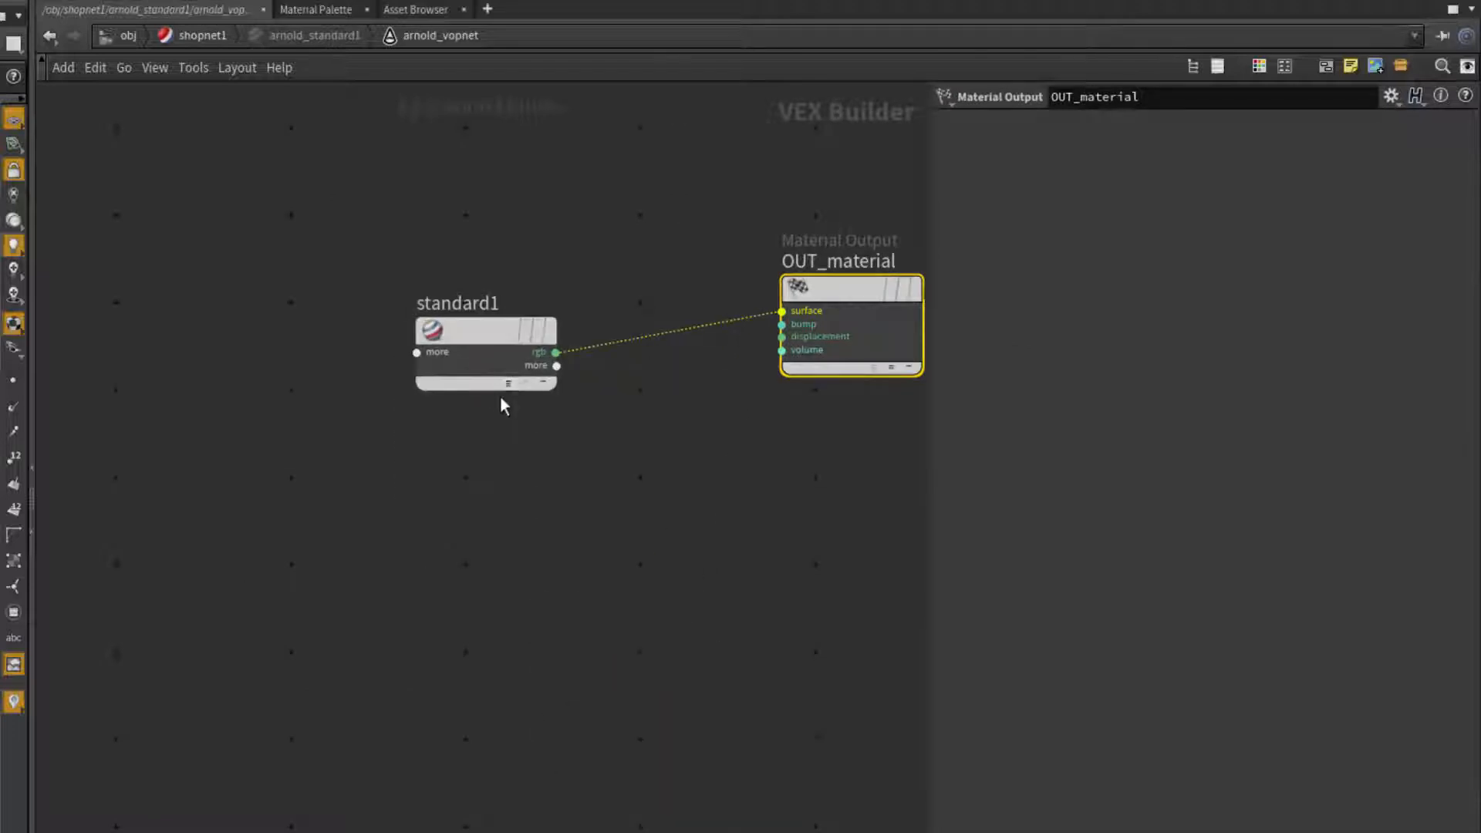
left_click(510, 384)
left_click(475, 330)
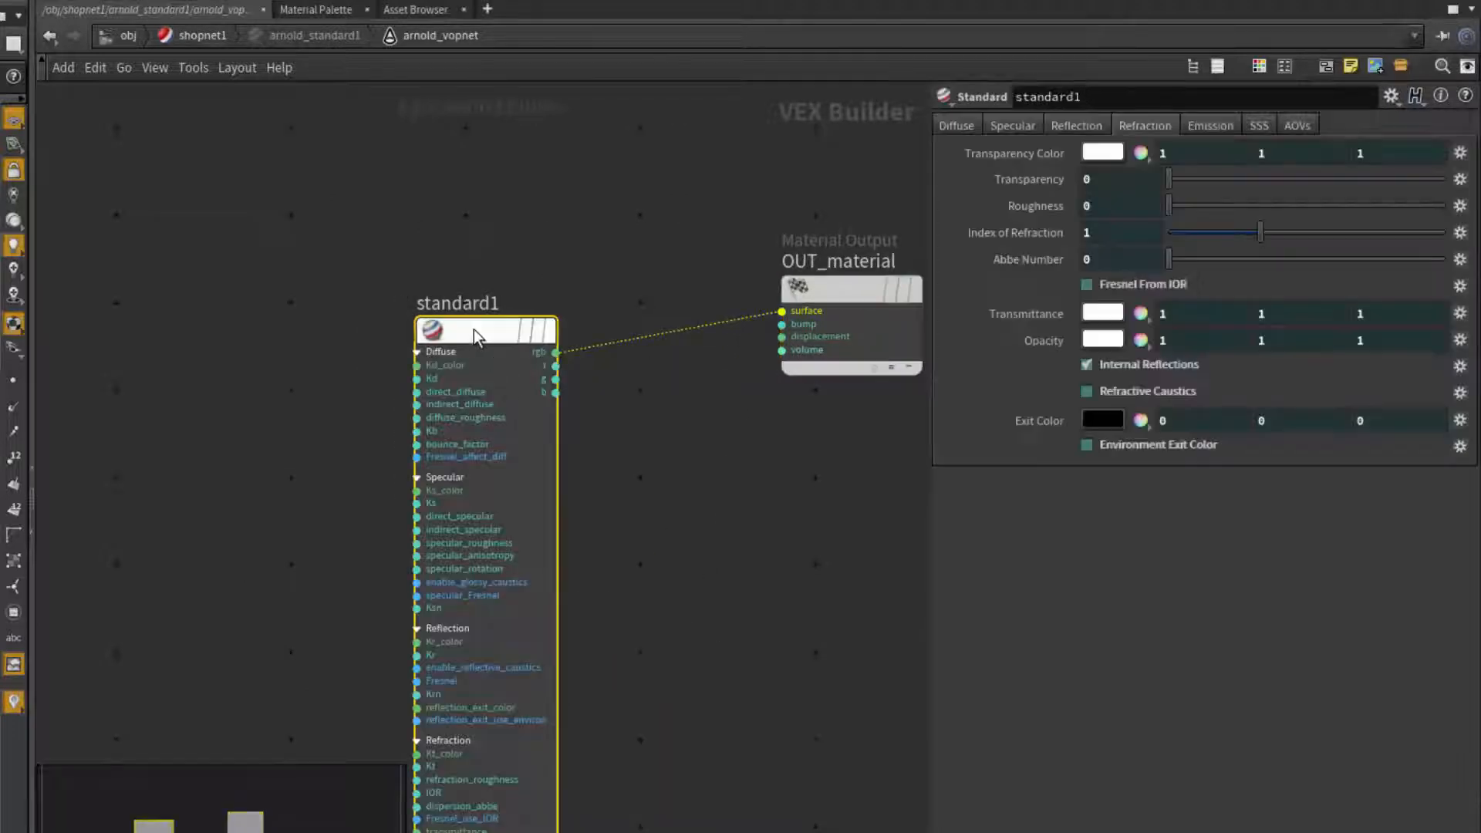
Apply the Shiny Plastic preset to the standard1 node and return to shopnet1
left_click(1390, 95)
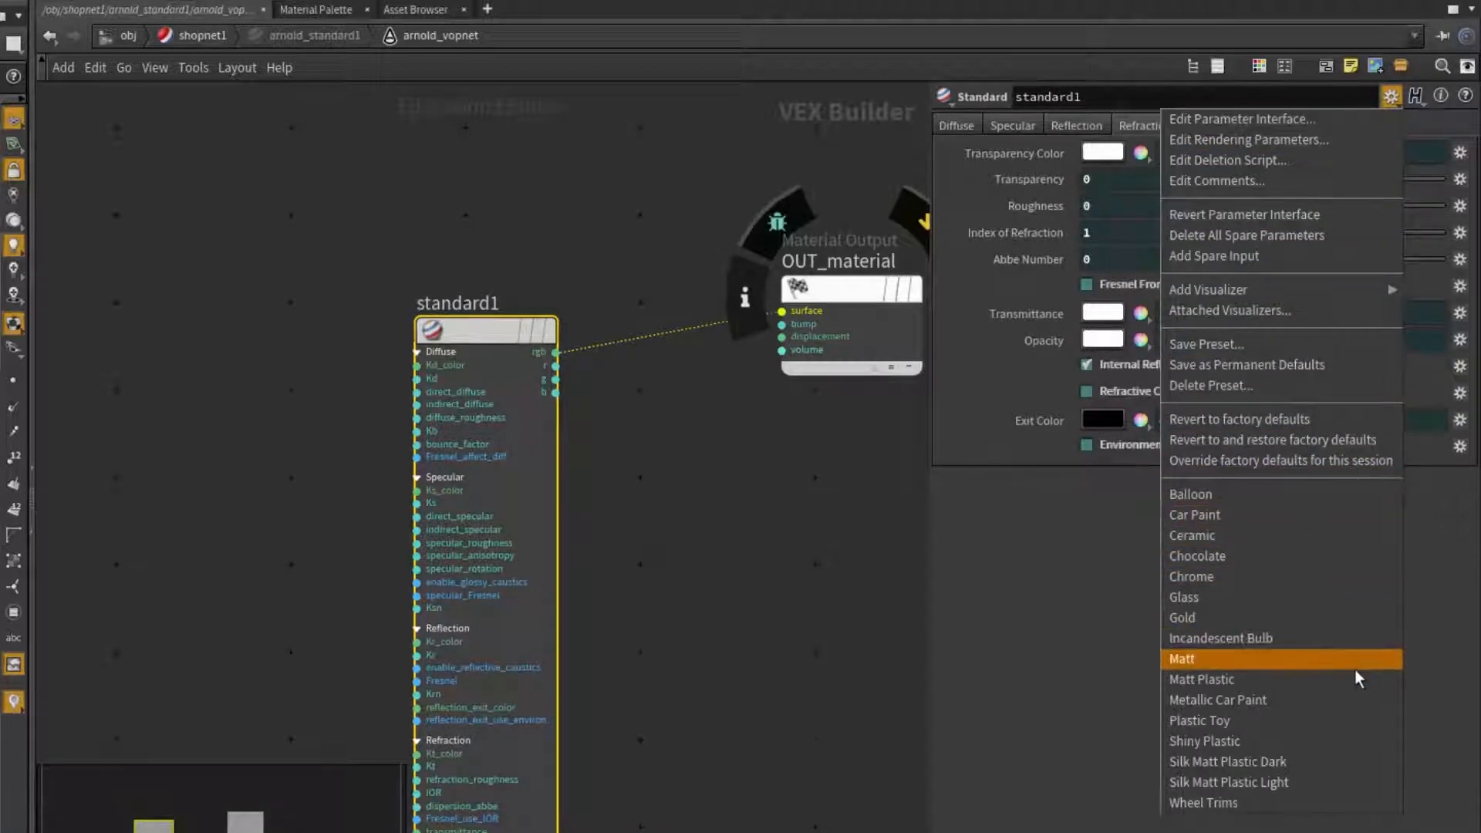
left_click(1355, 741)
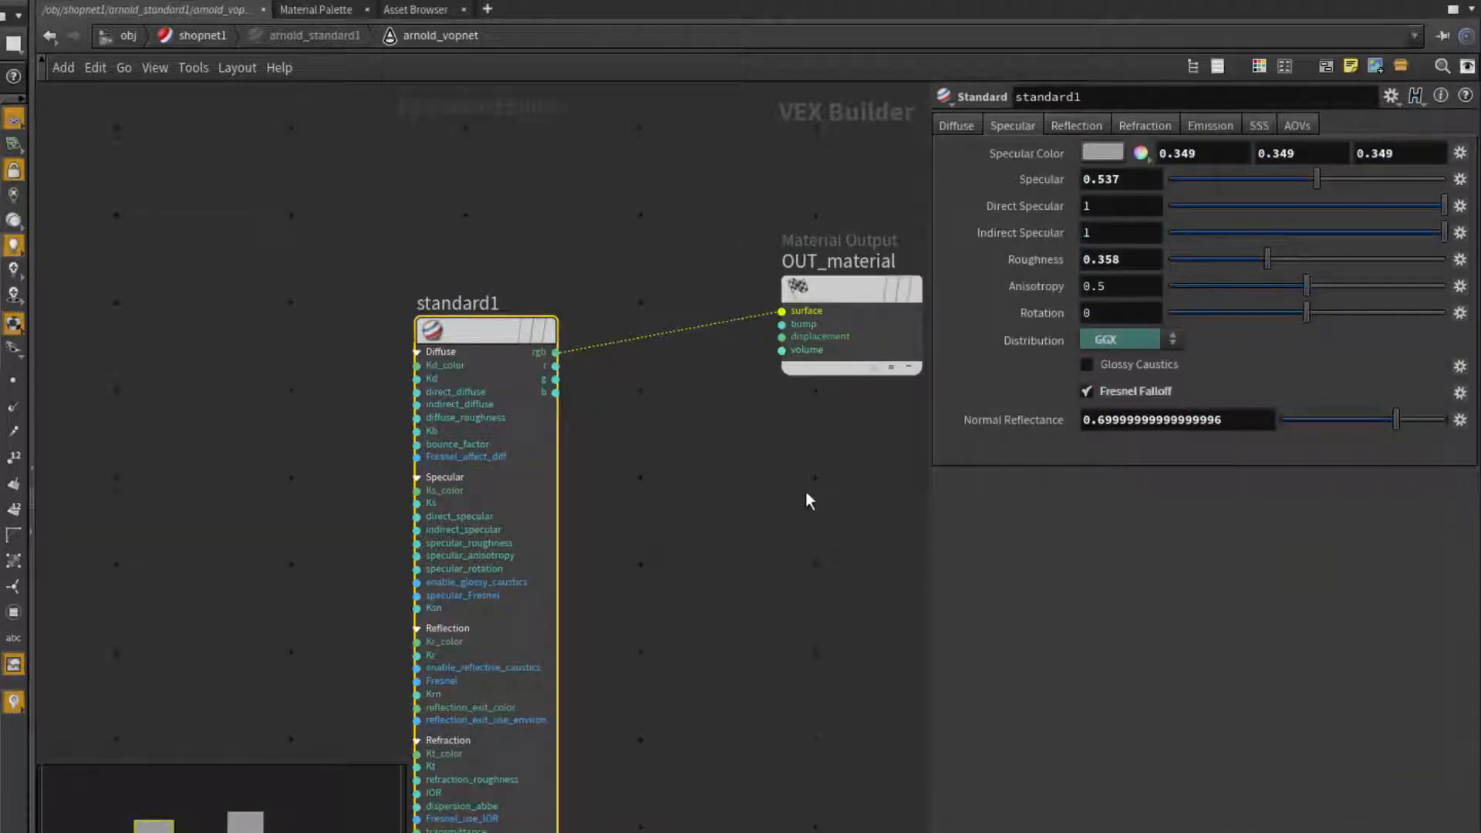
key("u")
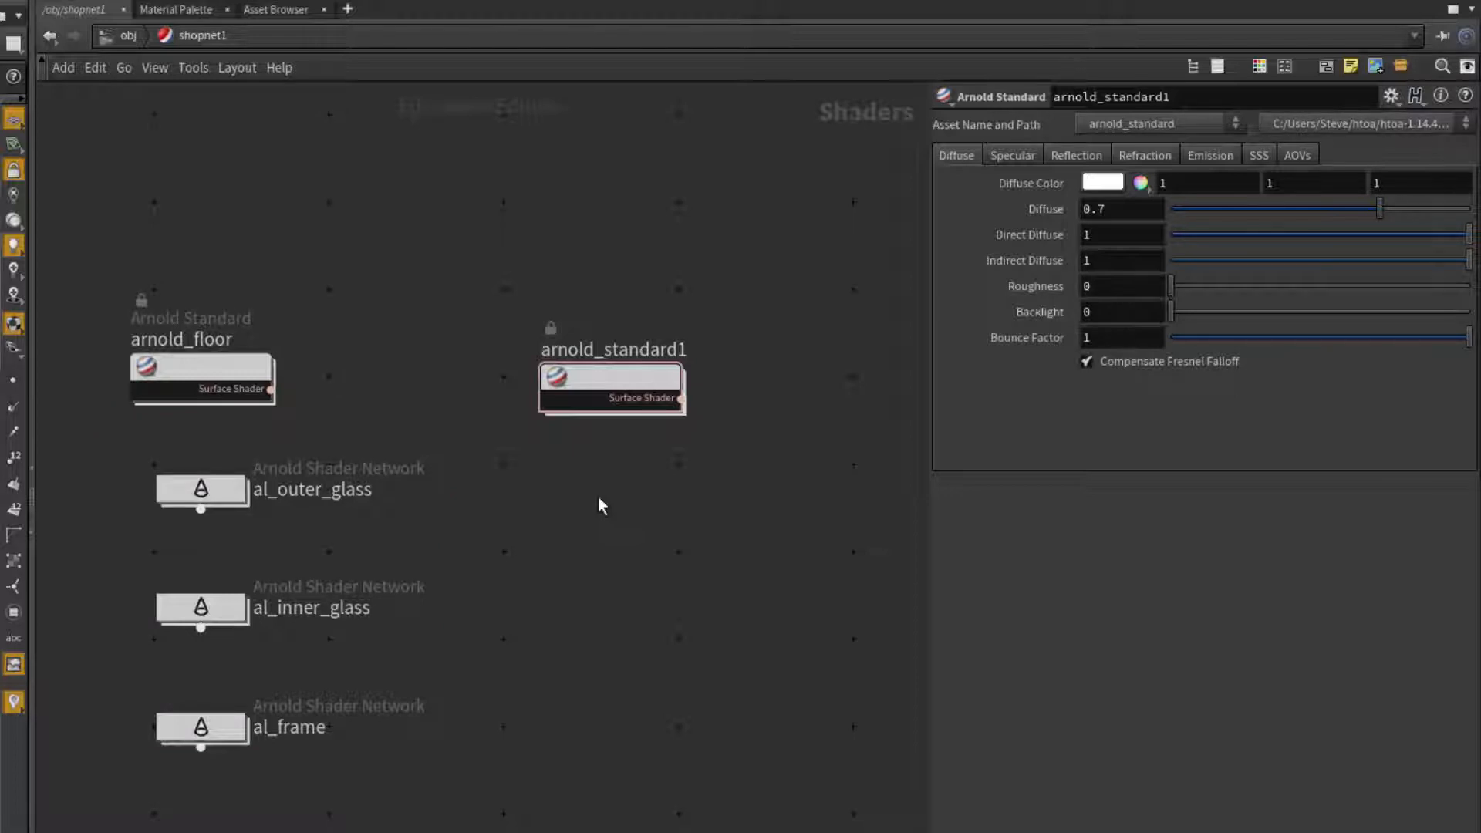
Create an Arnold Shader Network node below the arnold_standard1 shader
key("Tab")
type("ar")
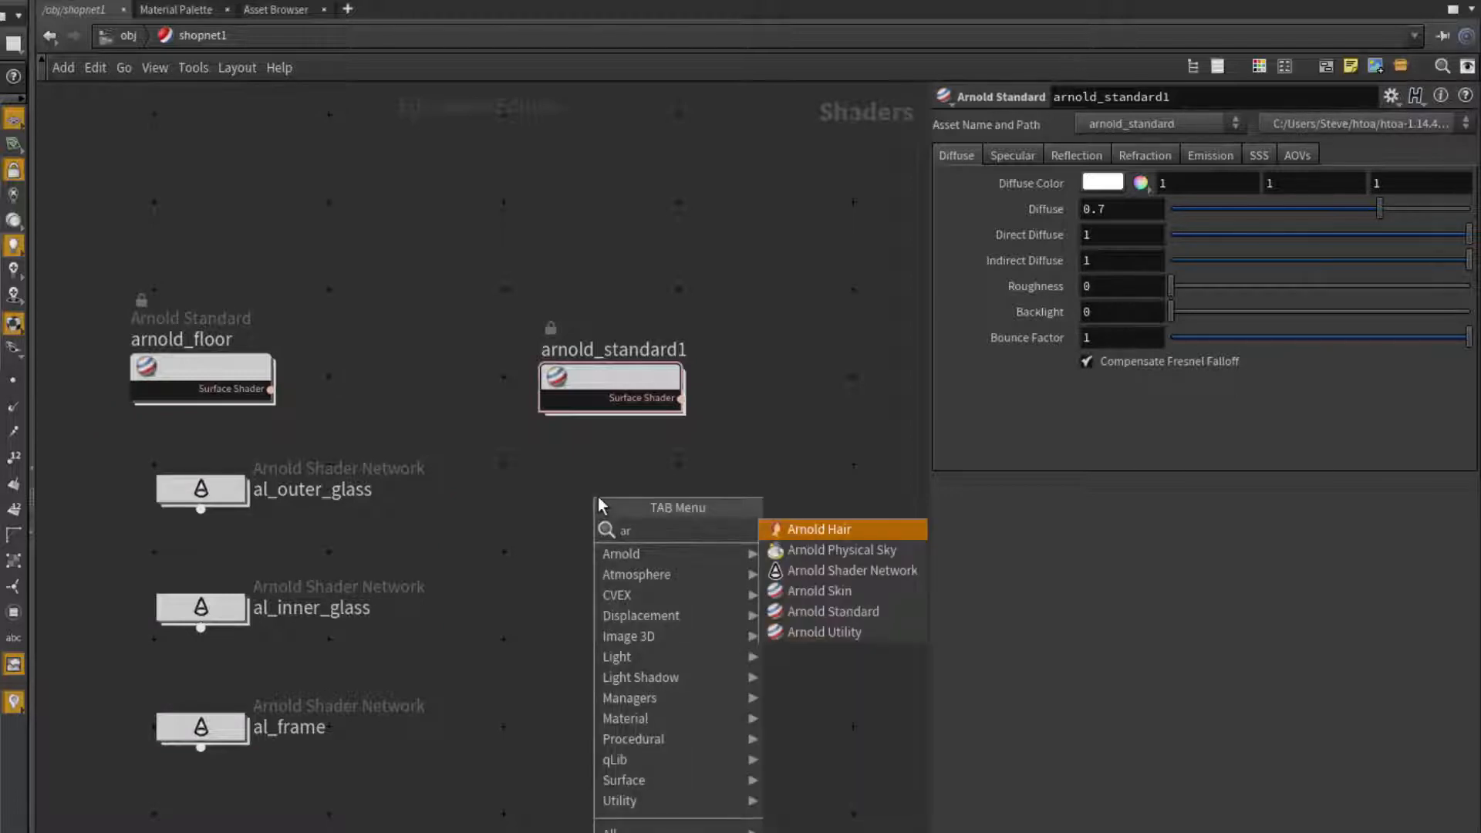
left_click(848, 570)
left_click(608, 510)
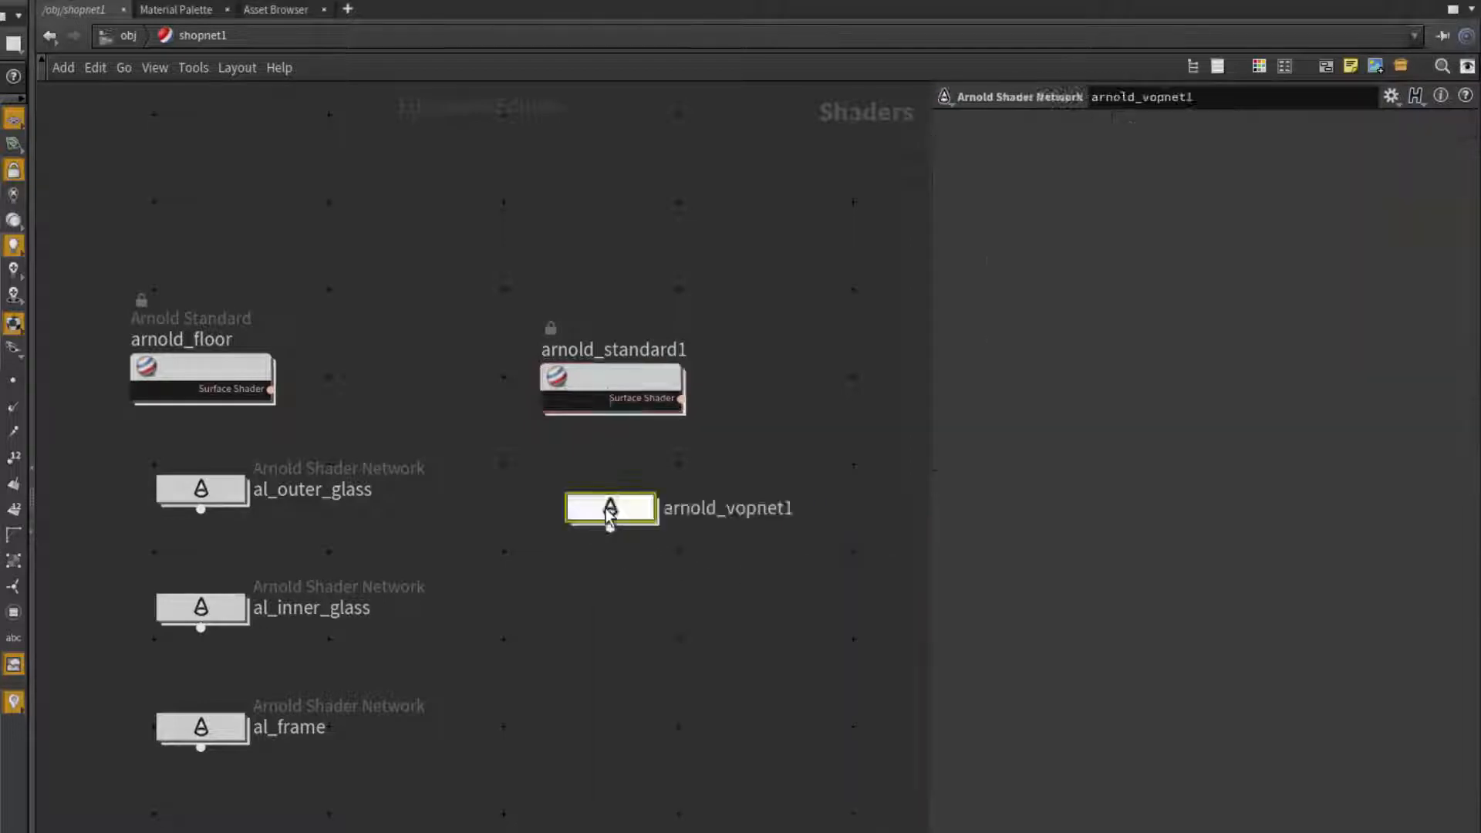
Inside the new shader network, add an Al Surface node and connect its rgb output to OUT_material's surface input
double_click(609, 512)
key("Tab")
mouse_move(326, 542)
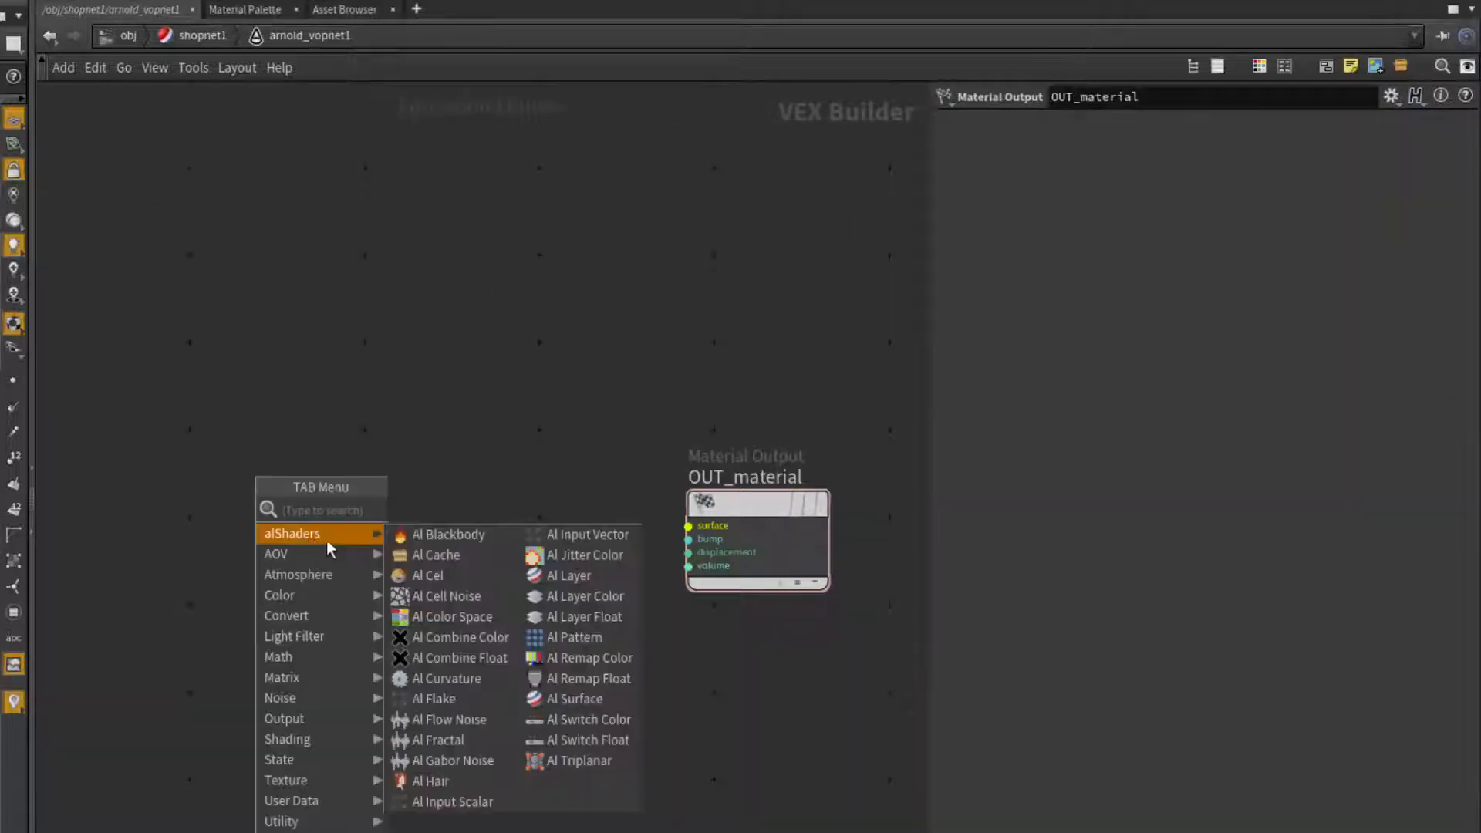
left_click(574, 698)
left_click(459, 555)
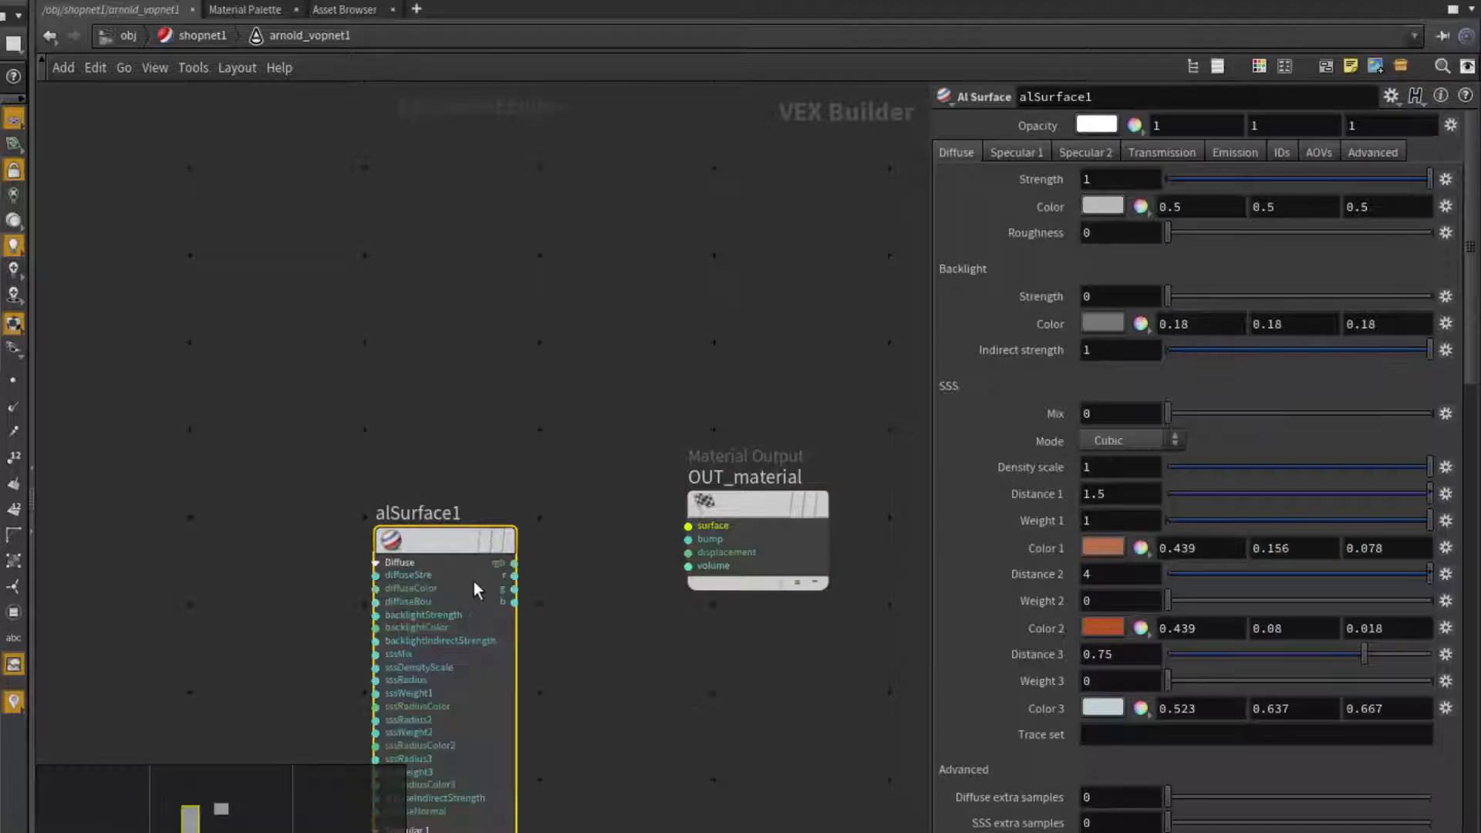
left_click_drag(514, 563, 687, 525)
Add an Al Cell Noise node and connect its rgb output to alSurface1's specular1Strength input
middle_click_drag(714, 784, 802, 588)
key("Tab")
mouse_move(187, 531)
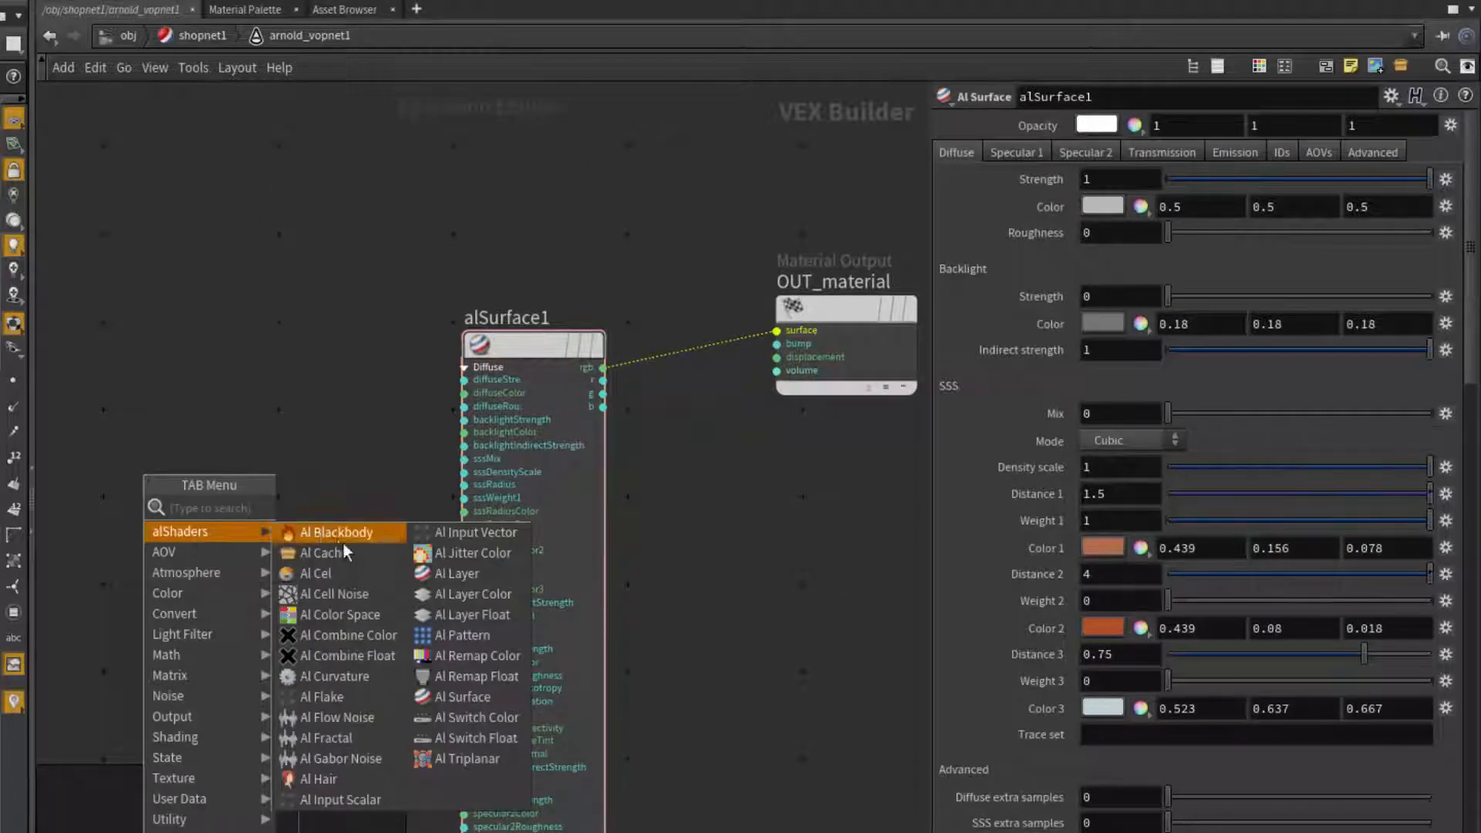
left_click(334, 593)
left_click(285, 485)
scroll(386, 498, "up", 3)
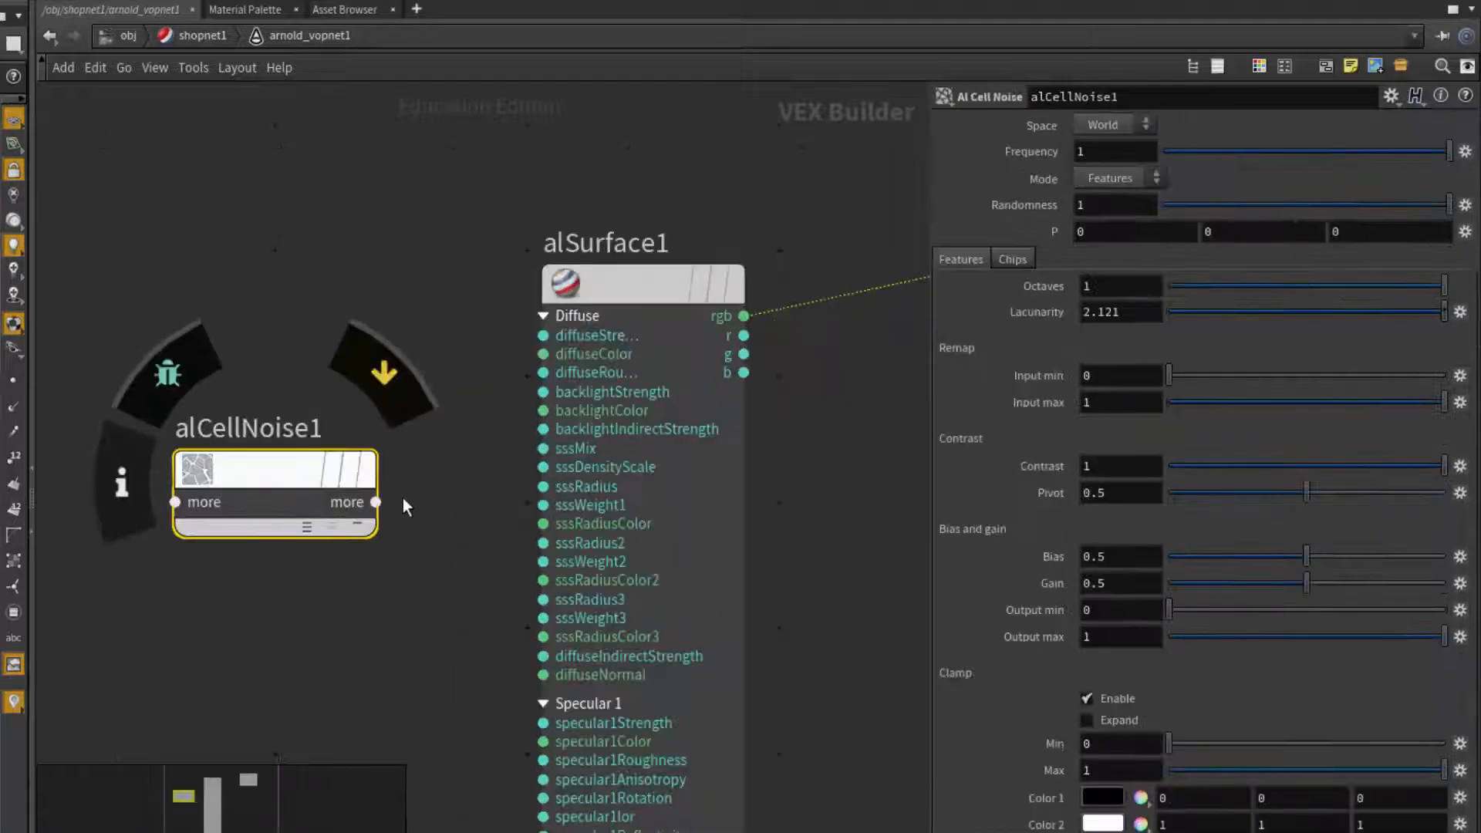
left_click(302, 532)
left_click_drag(375, 502, 544, 723)
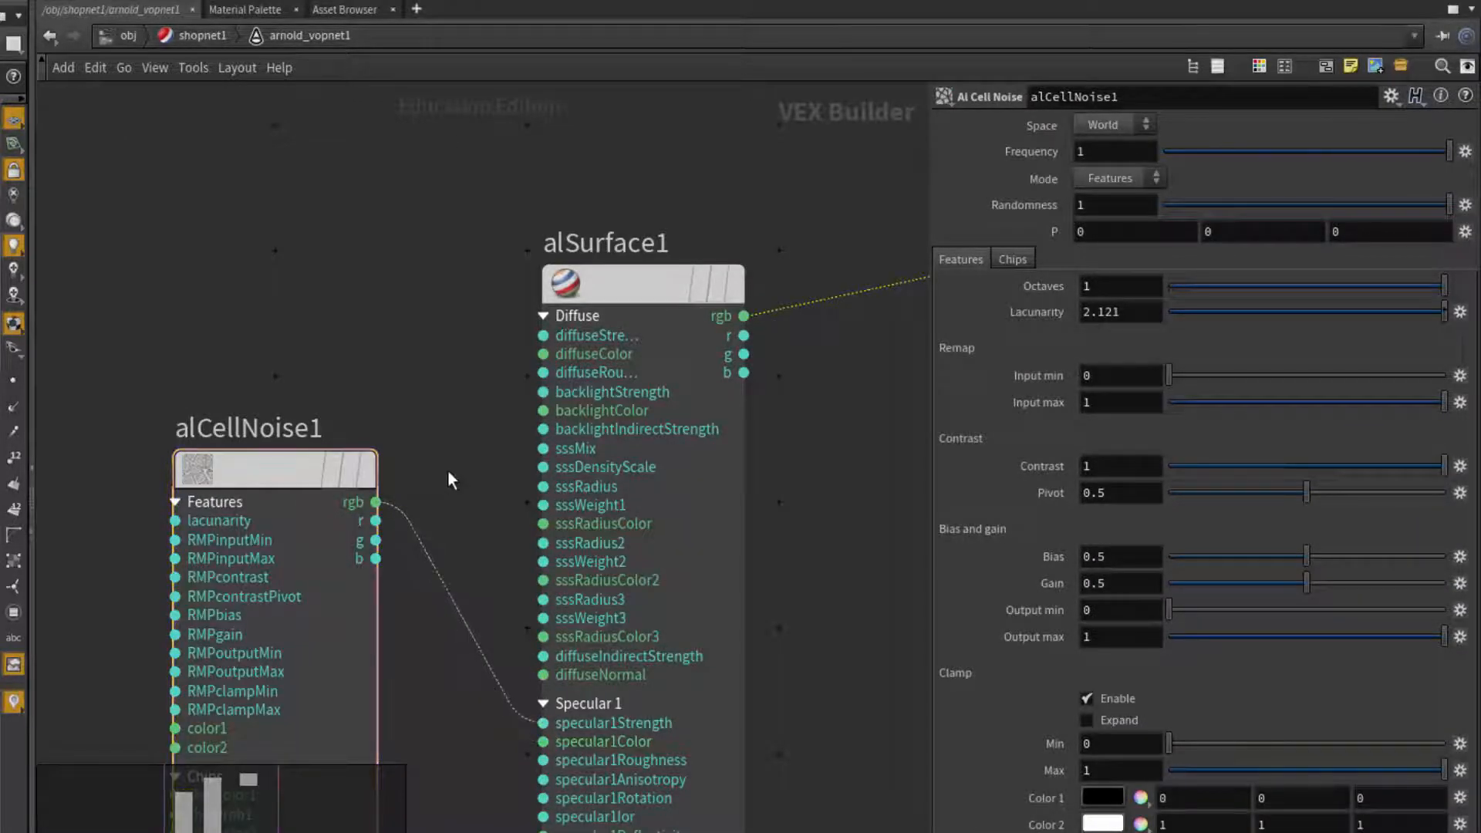
Delete the alCellNoise1 node from the shader network
scroll(427, 640, "down", 3)
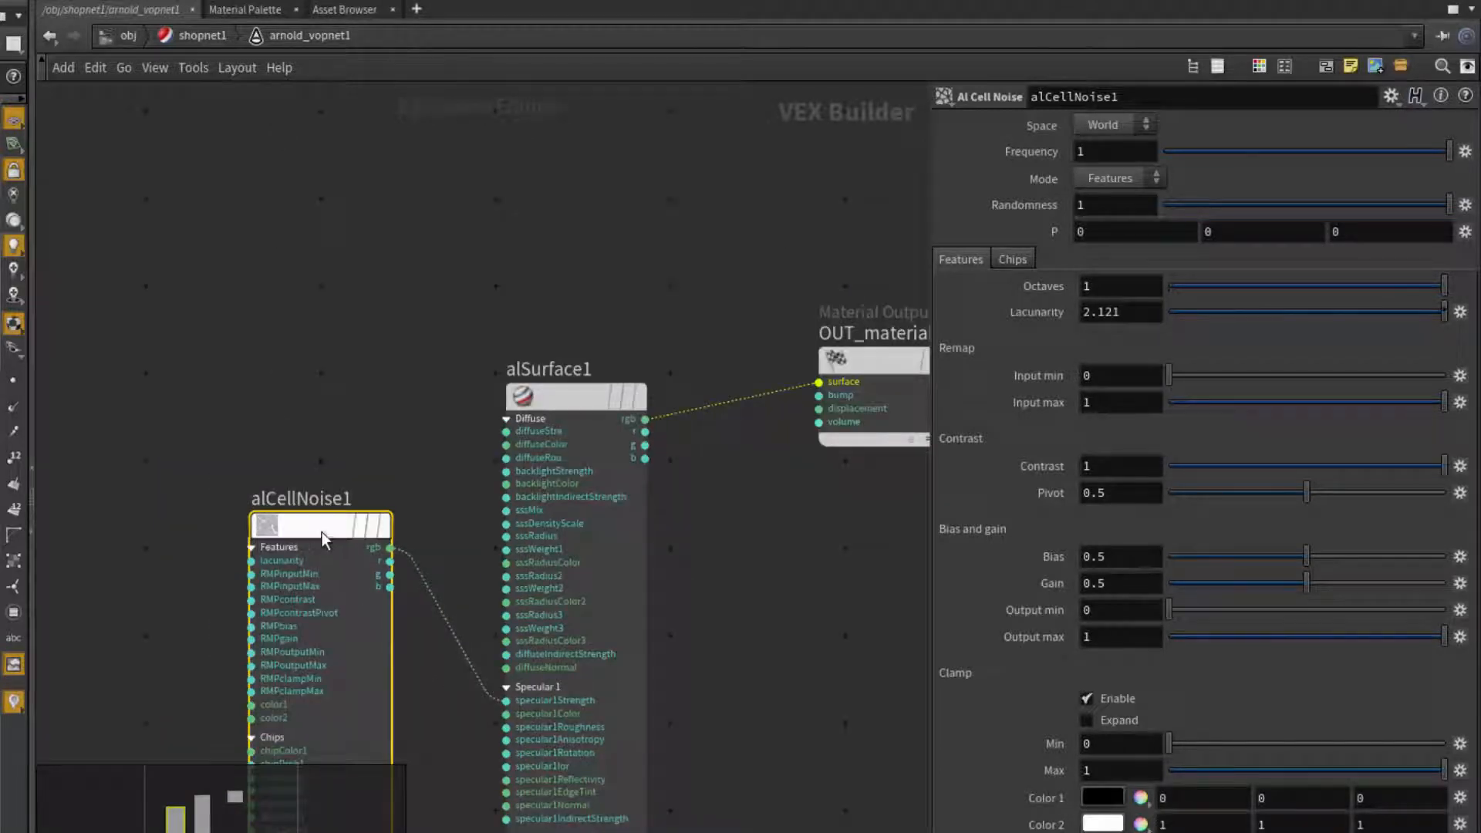
key("Delete")
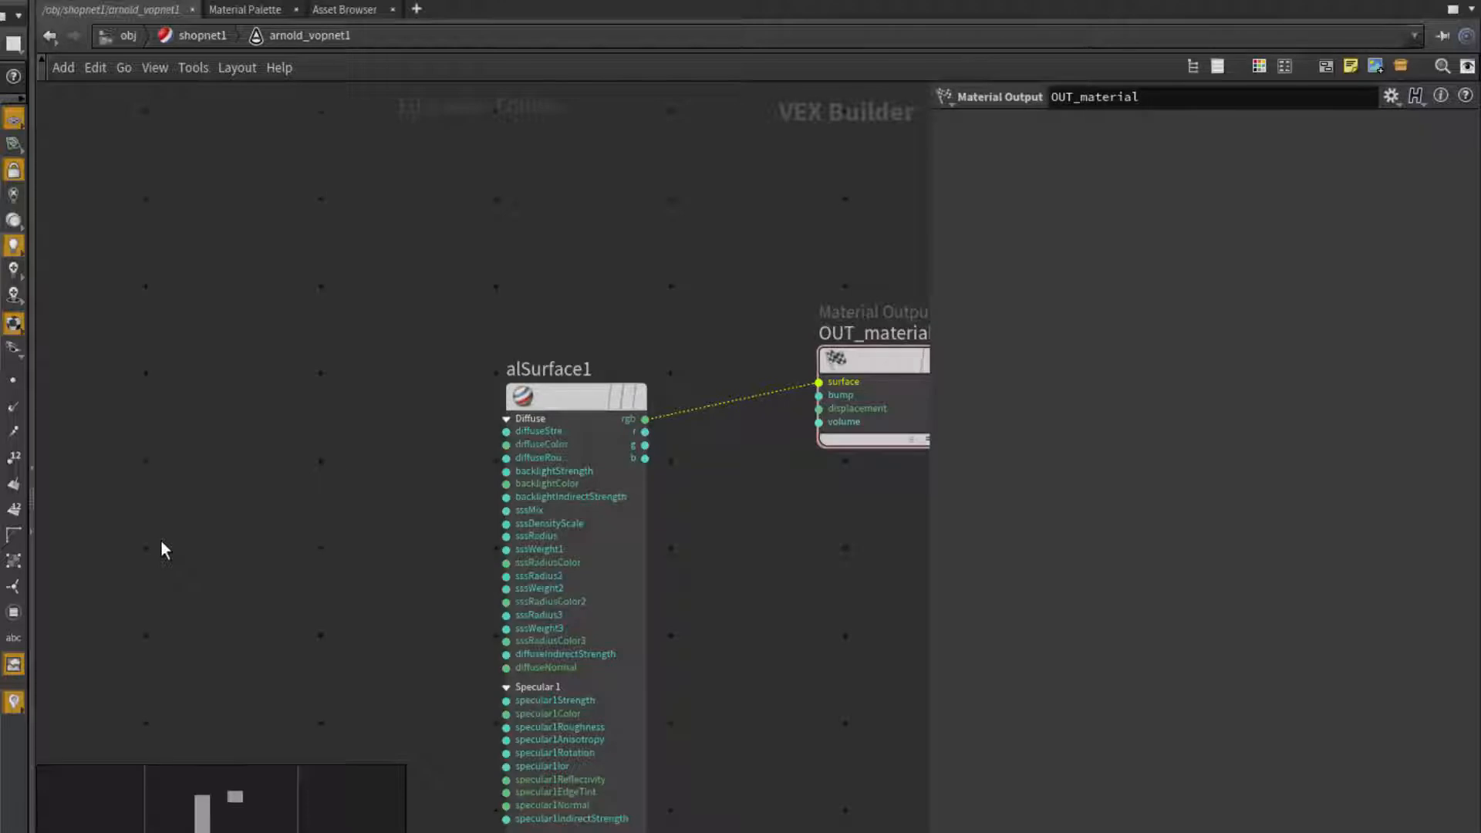
Add a User Data RGB node and connect its rgb output to alSurface1's diffuseColor input
key("Tab")
type("user")
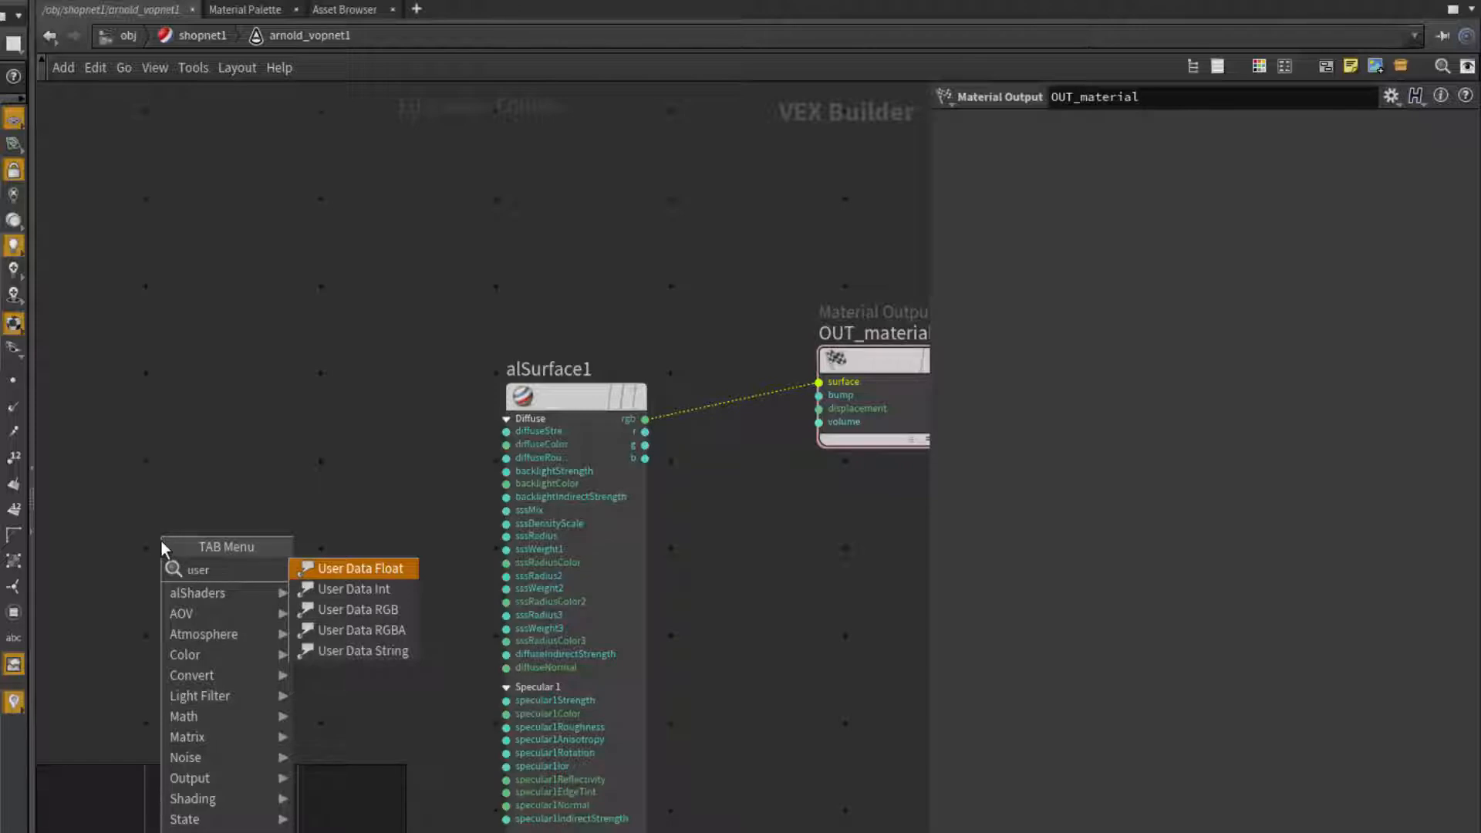
left_click(385, 608)
left_click(267, 549)
scroll(333, 577, "up", 2)
left_click(340, 577)
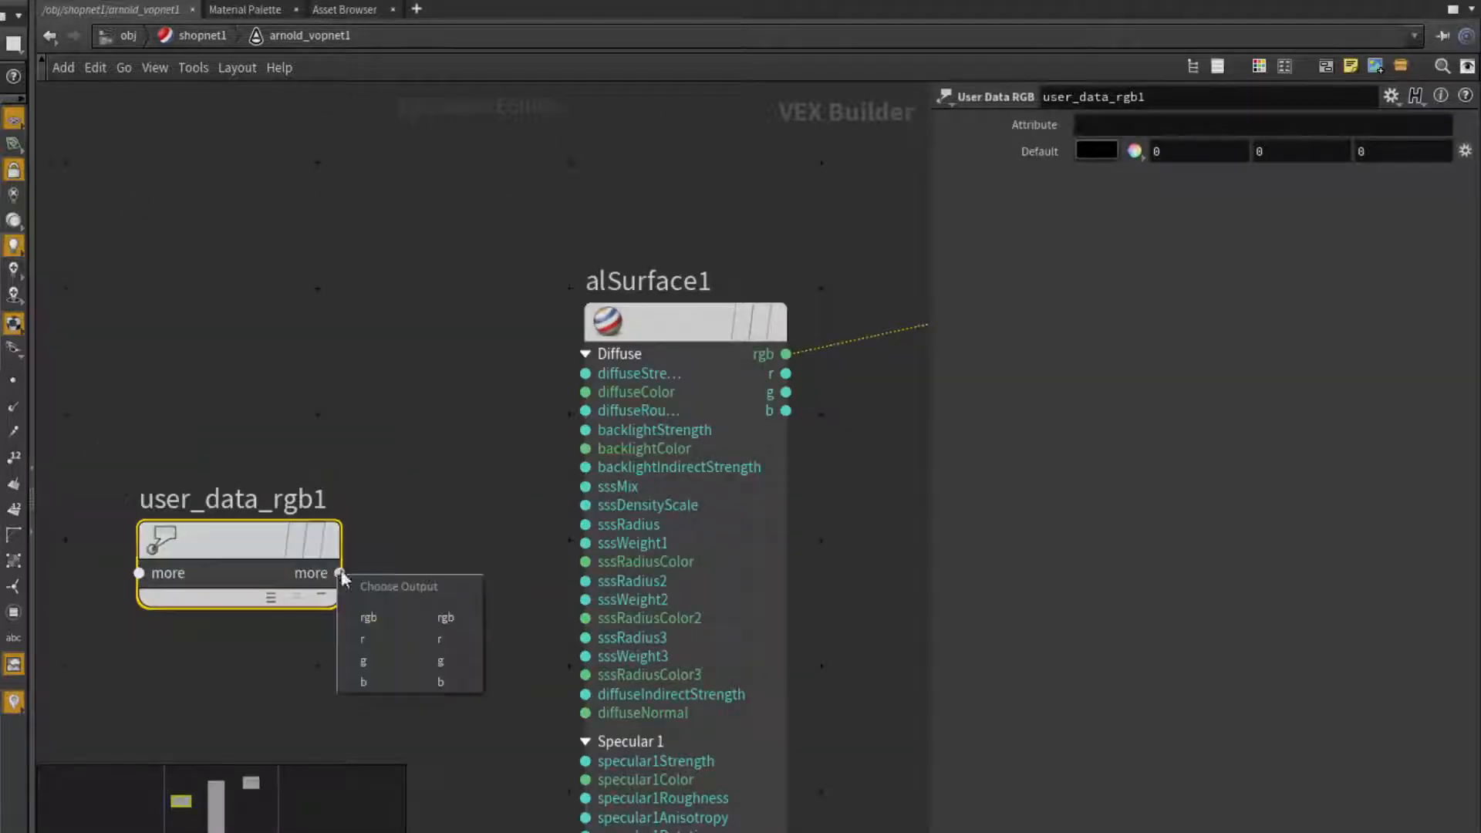
left_click(390, 621)
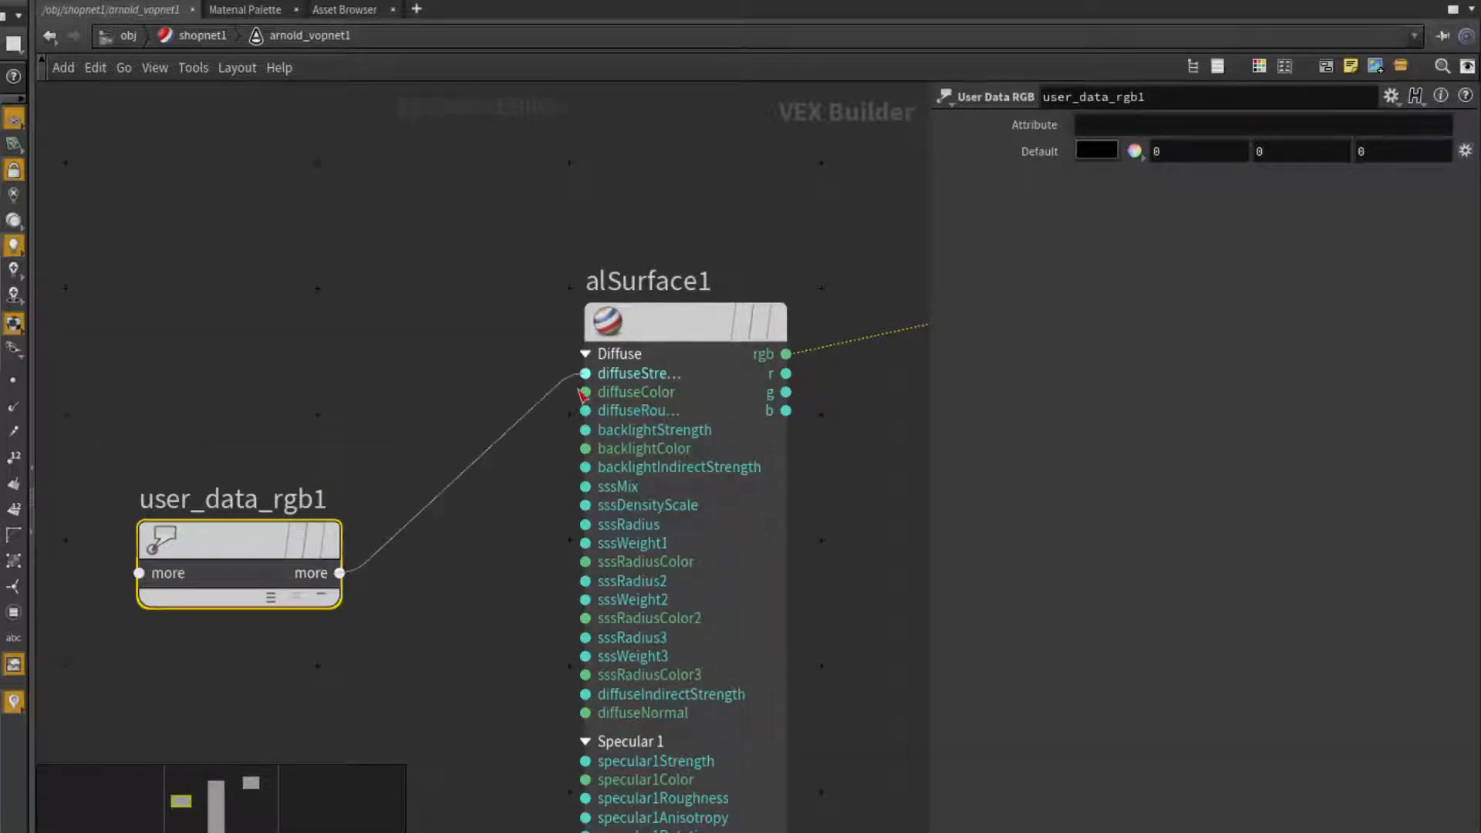
left_click(585, 391)
Set the User Data RGB node's attribute to Cd
left_click(1106, 131)
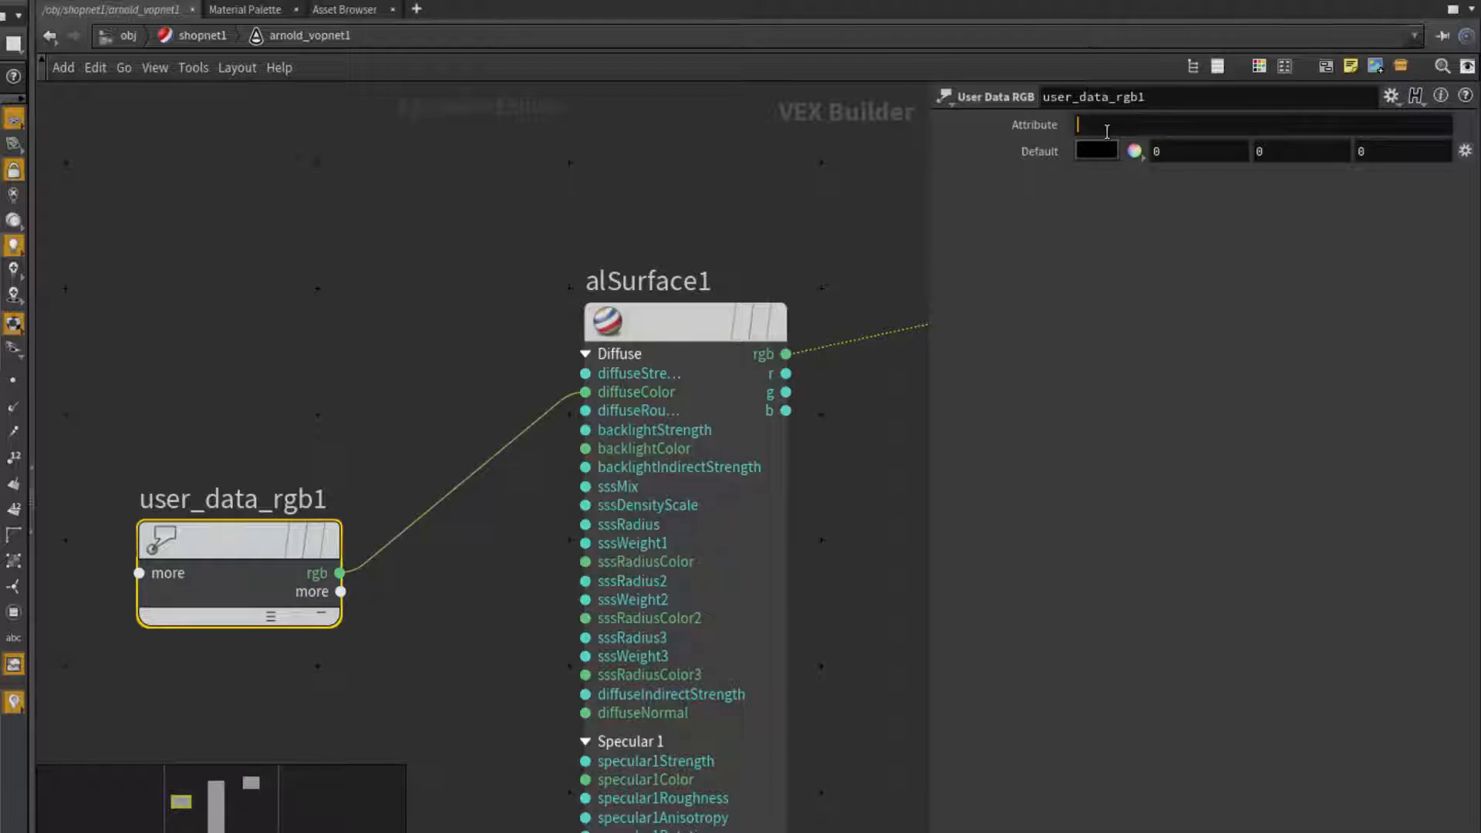
type("Cd")
key("Return")
scroll(852, 494, "down", 3)
middle_click_drag(852, 518, 687, 486)
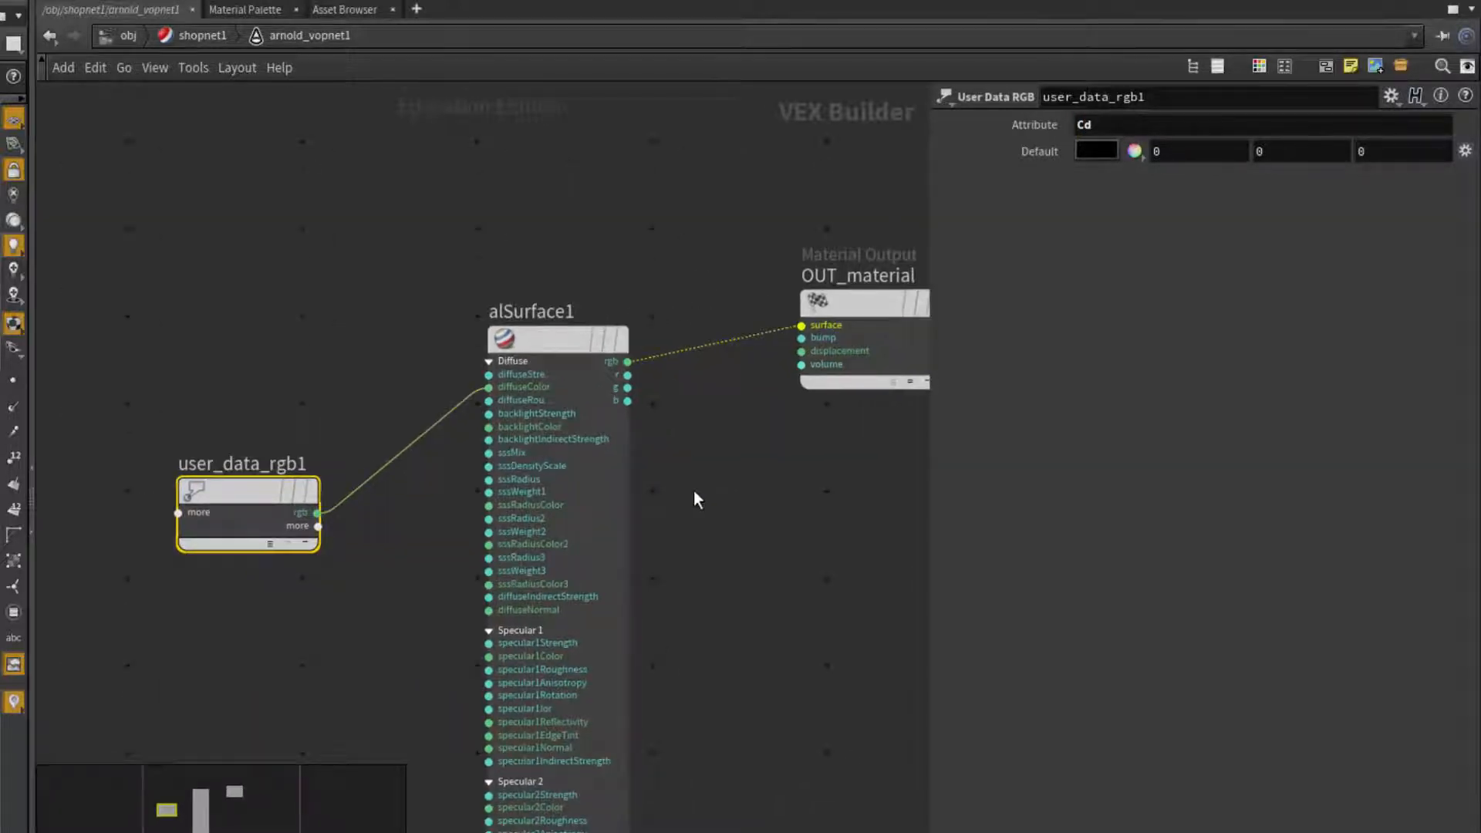
left_click(710, 494)
Return to the object level and browse the shopnet1 shaders available for render_geo's material without assigning one
key("u")
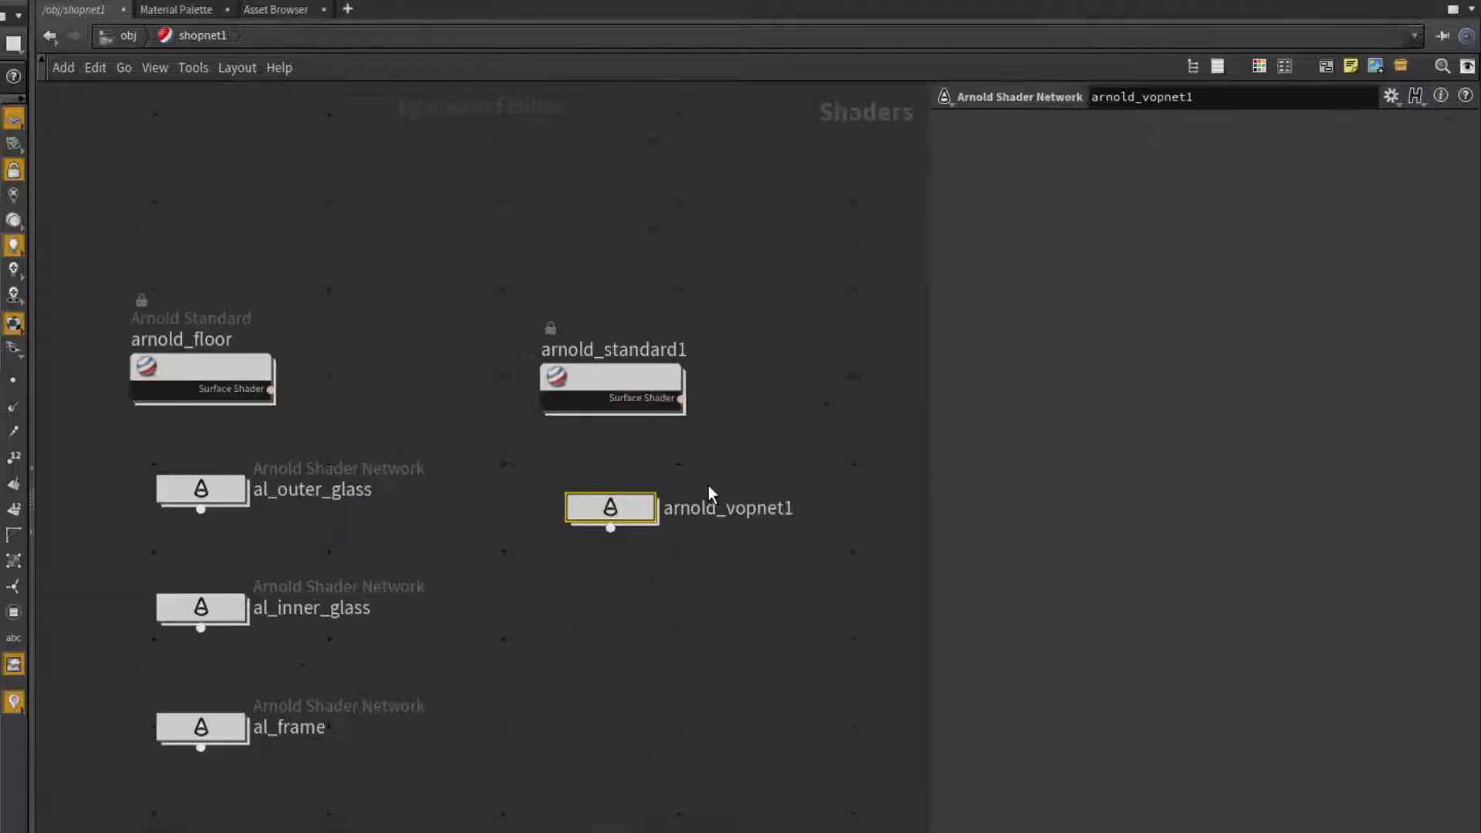
key("u")
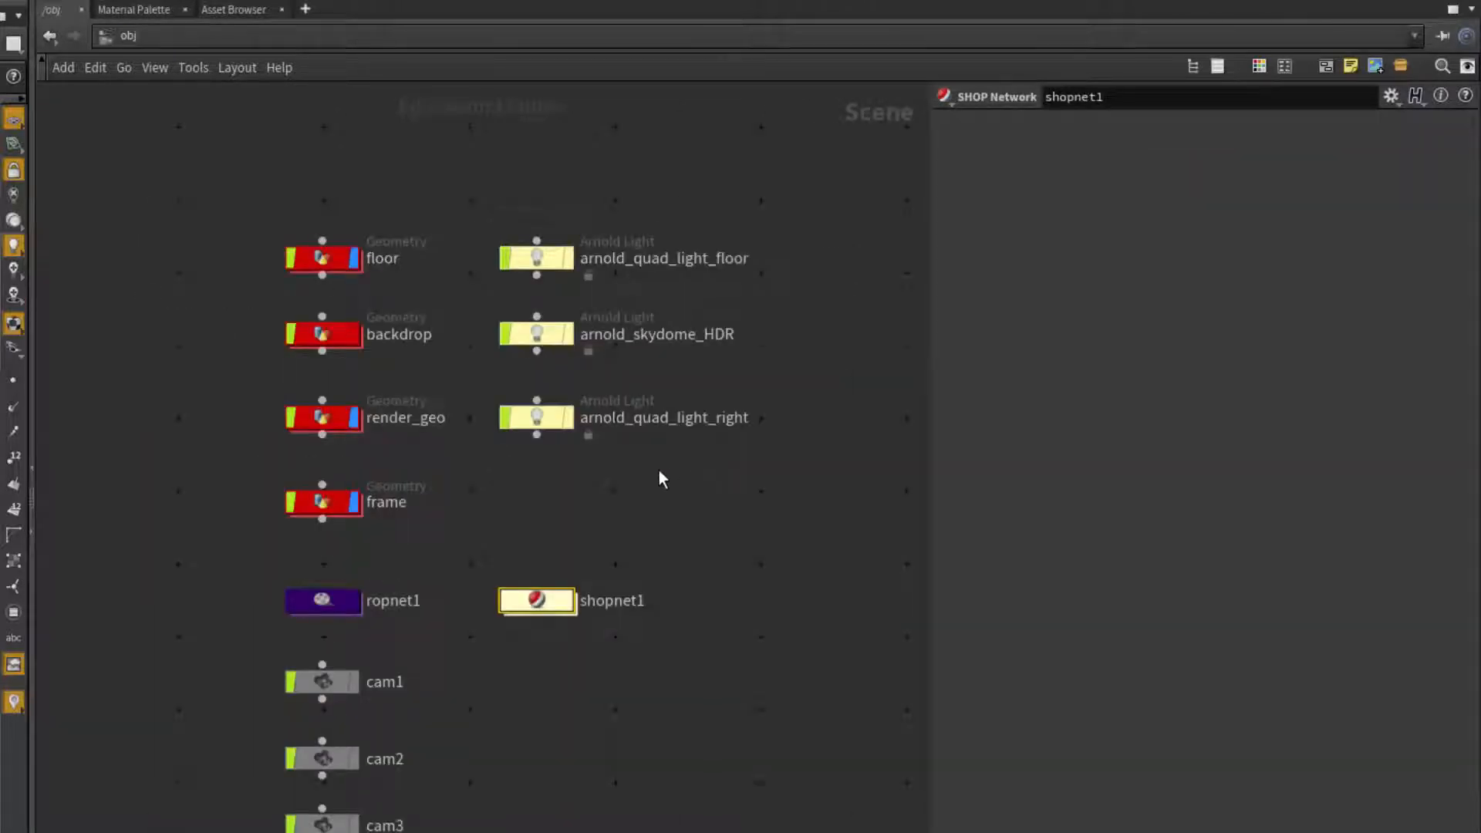
left_click(322, 417)
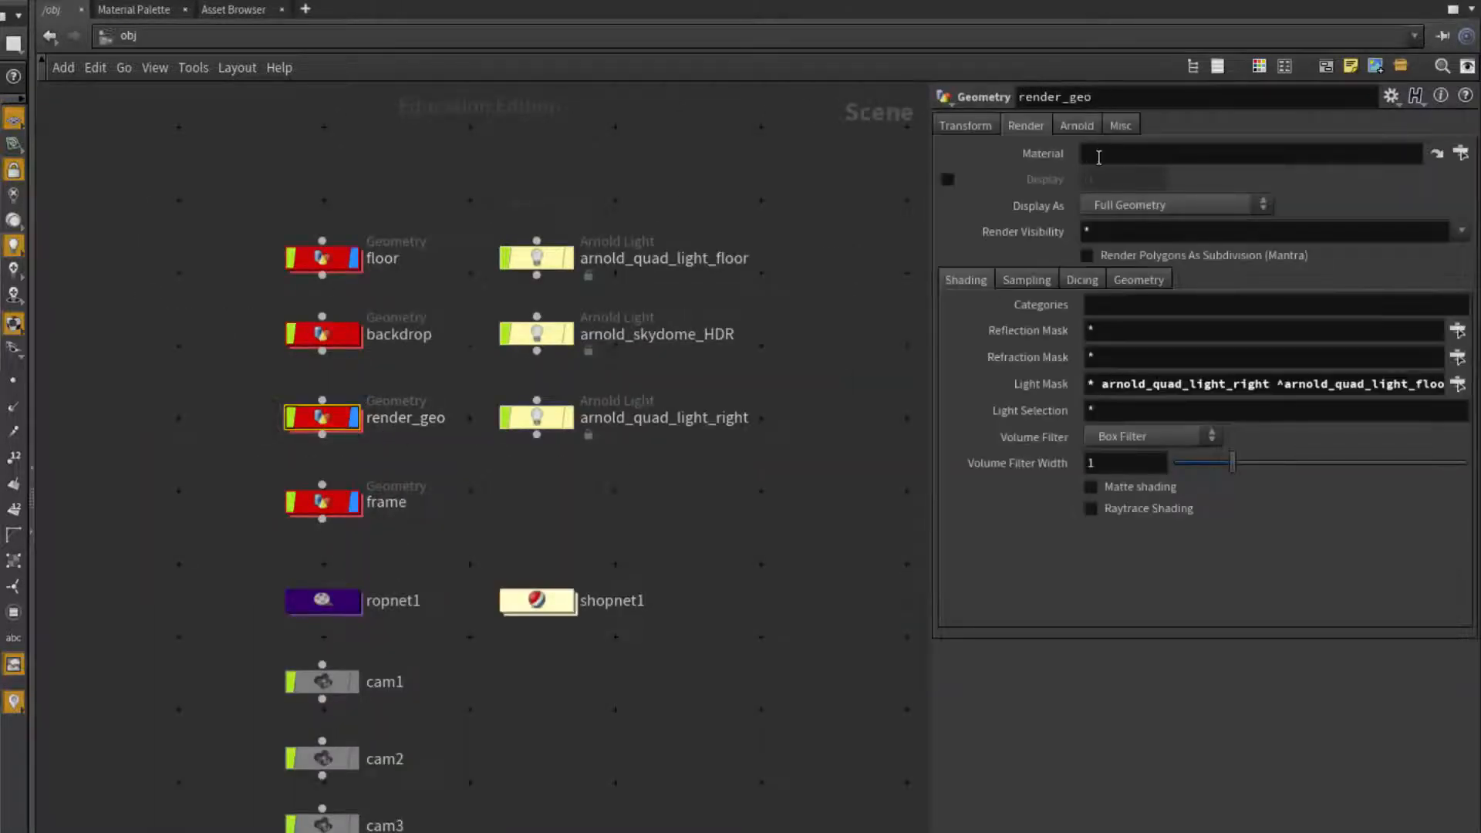
left_click(1459, 157)
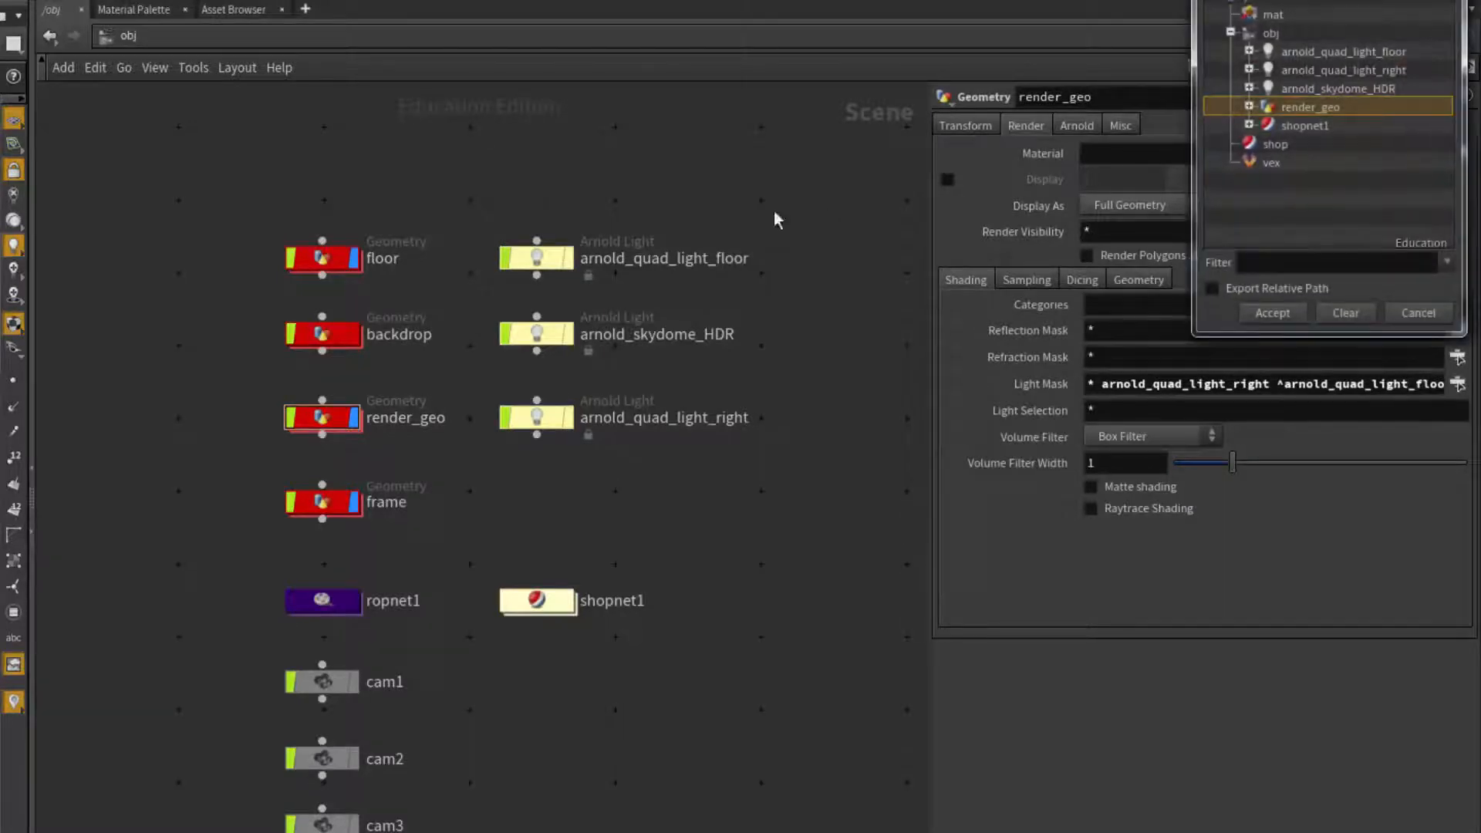
left_click(1249, 125)
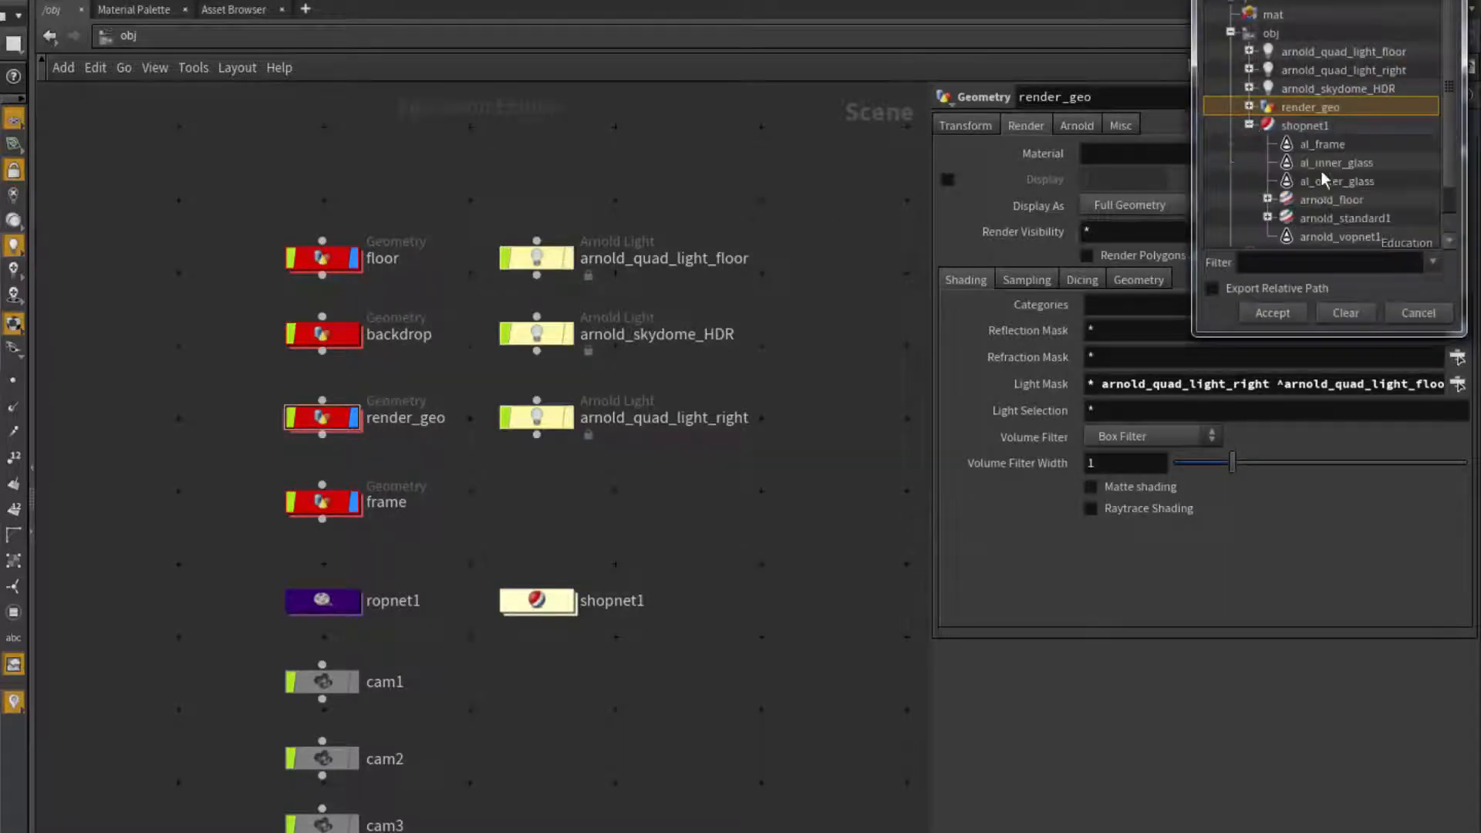
left_click(1418, 313)
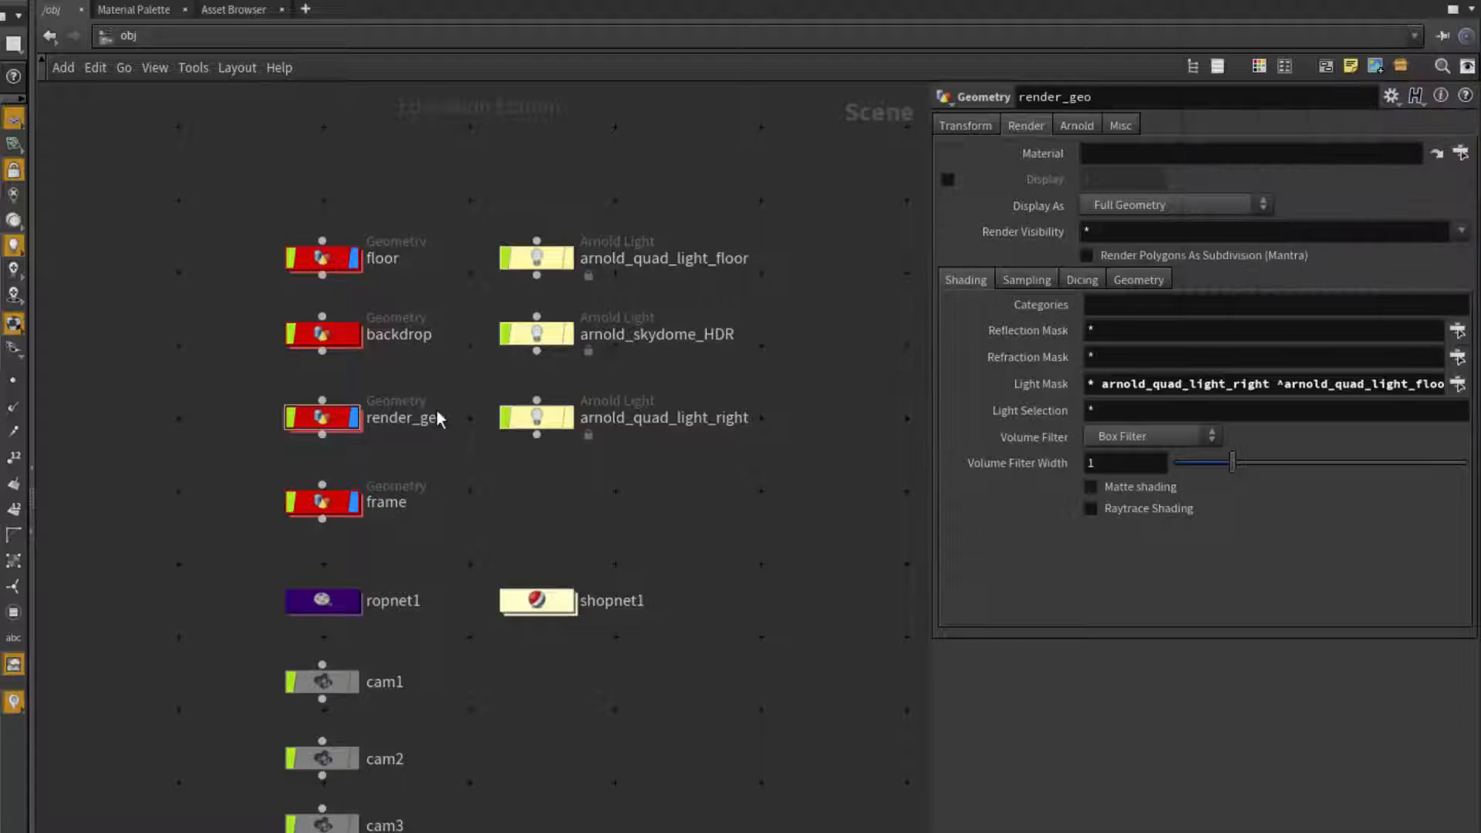
Inside render_geo, assign the al_outer_glass shader from shopnet1 to the material1 node
double_click(349, 414)
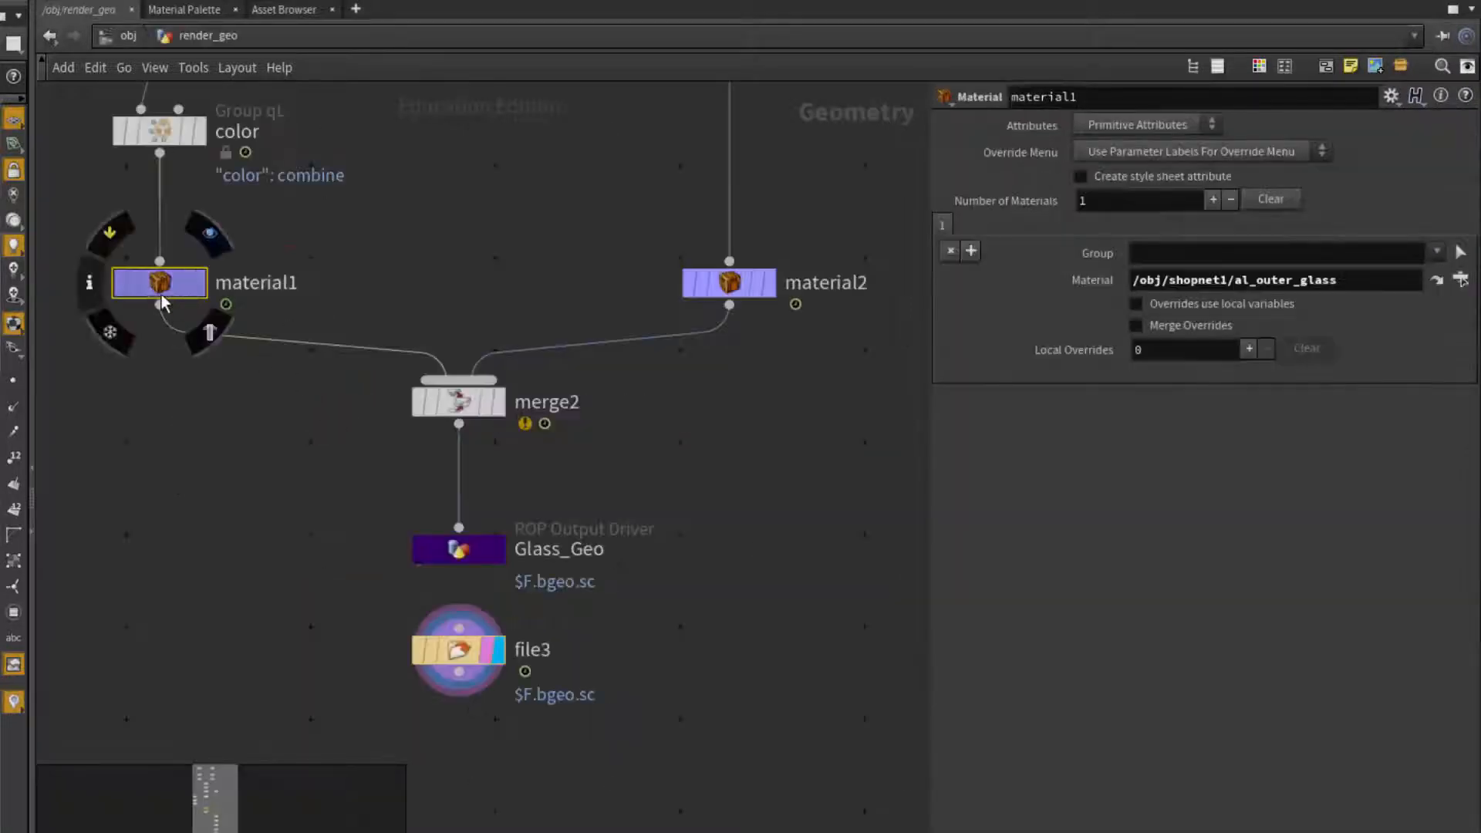
left_click(1458, 281)
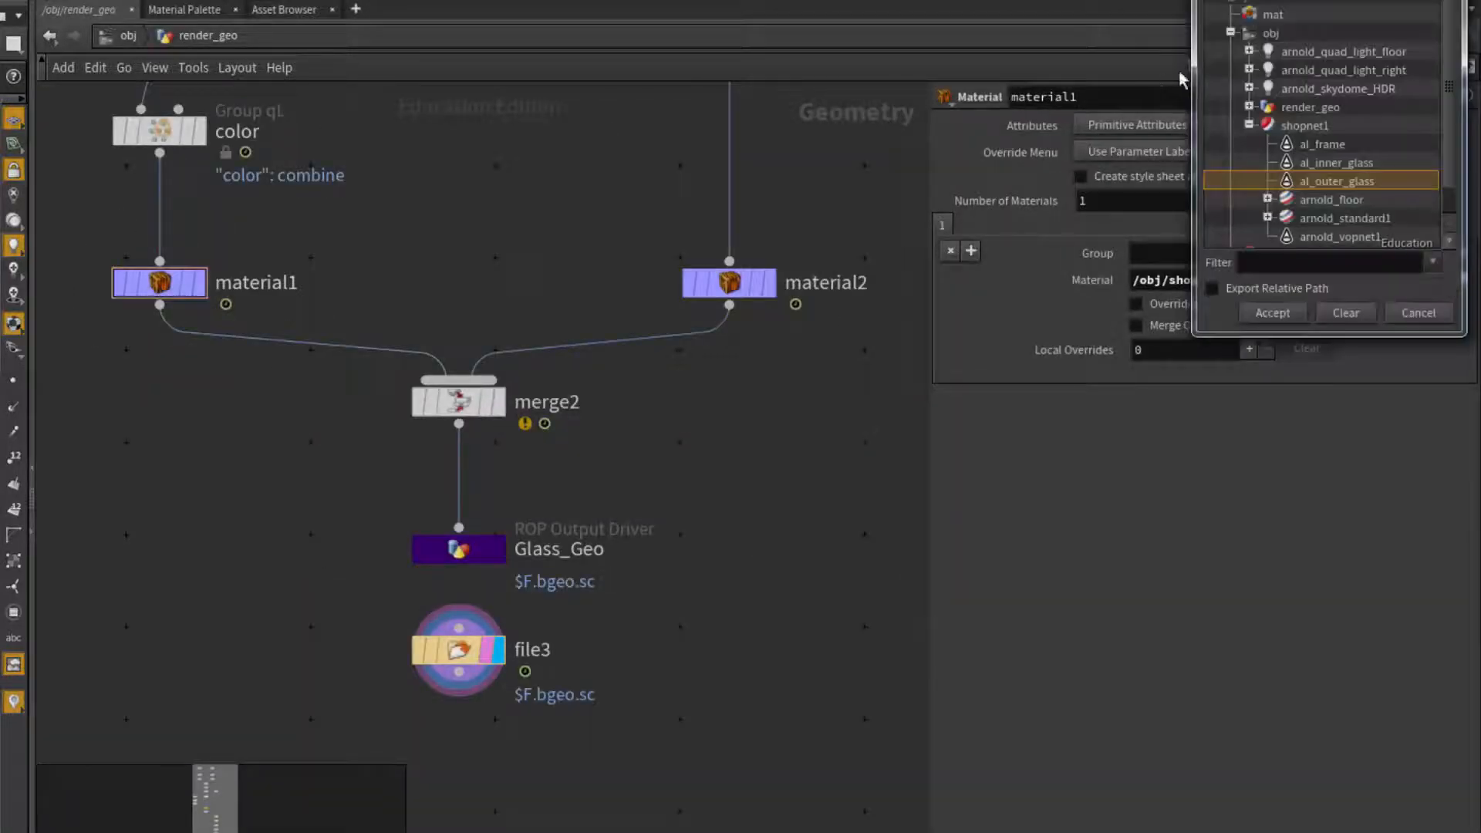
left_click(1272, 312)
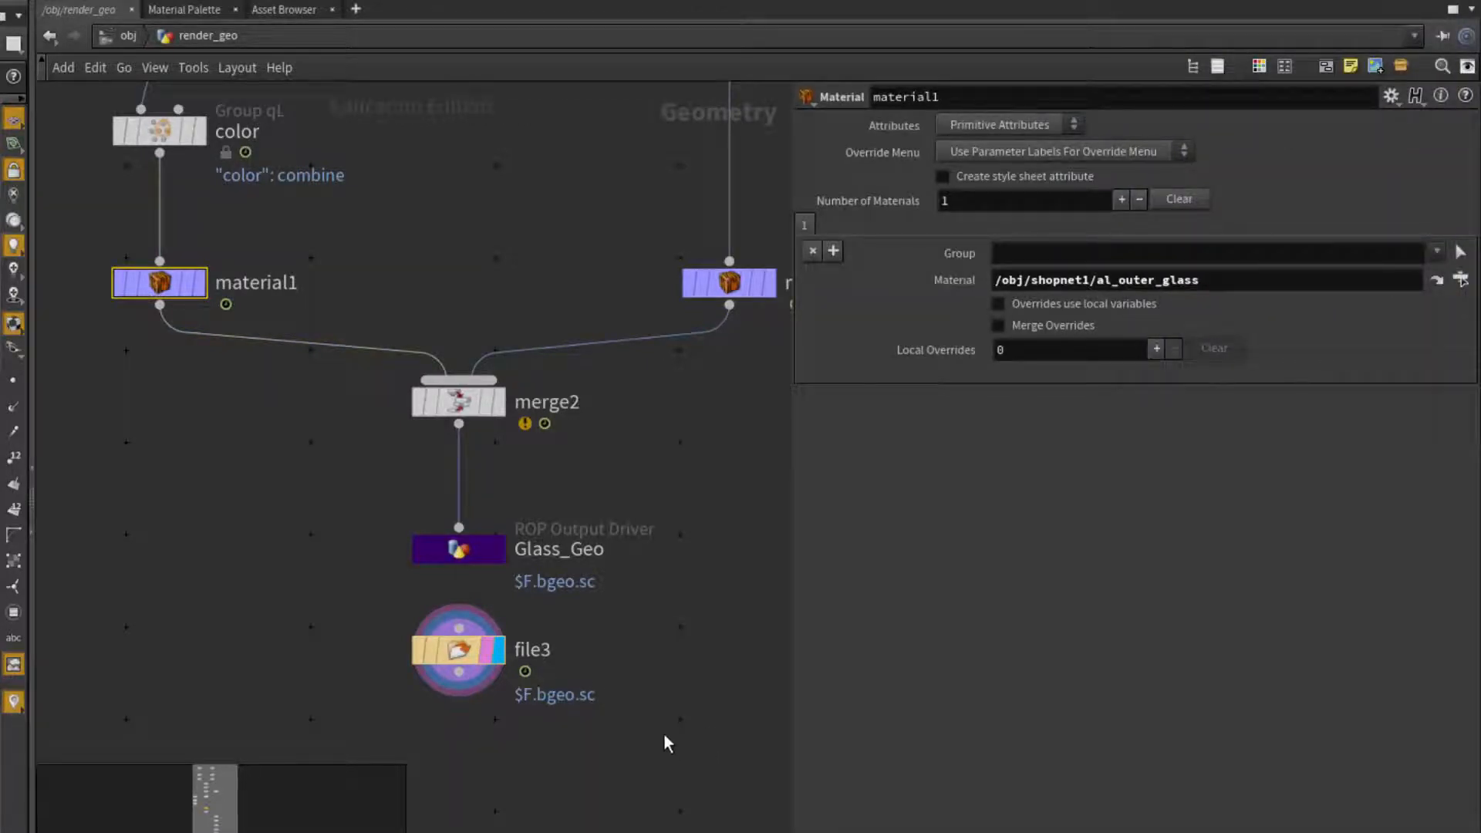
Inside ropnet1, add an Arnold render node above arnold3
key("u")
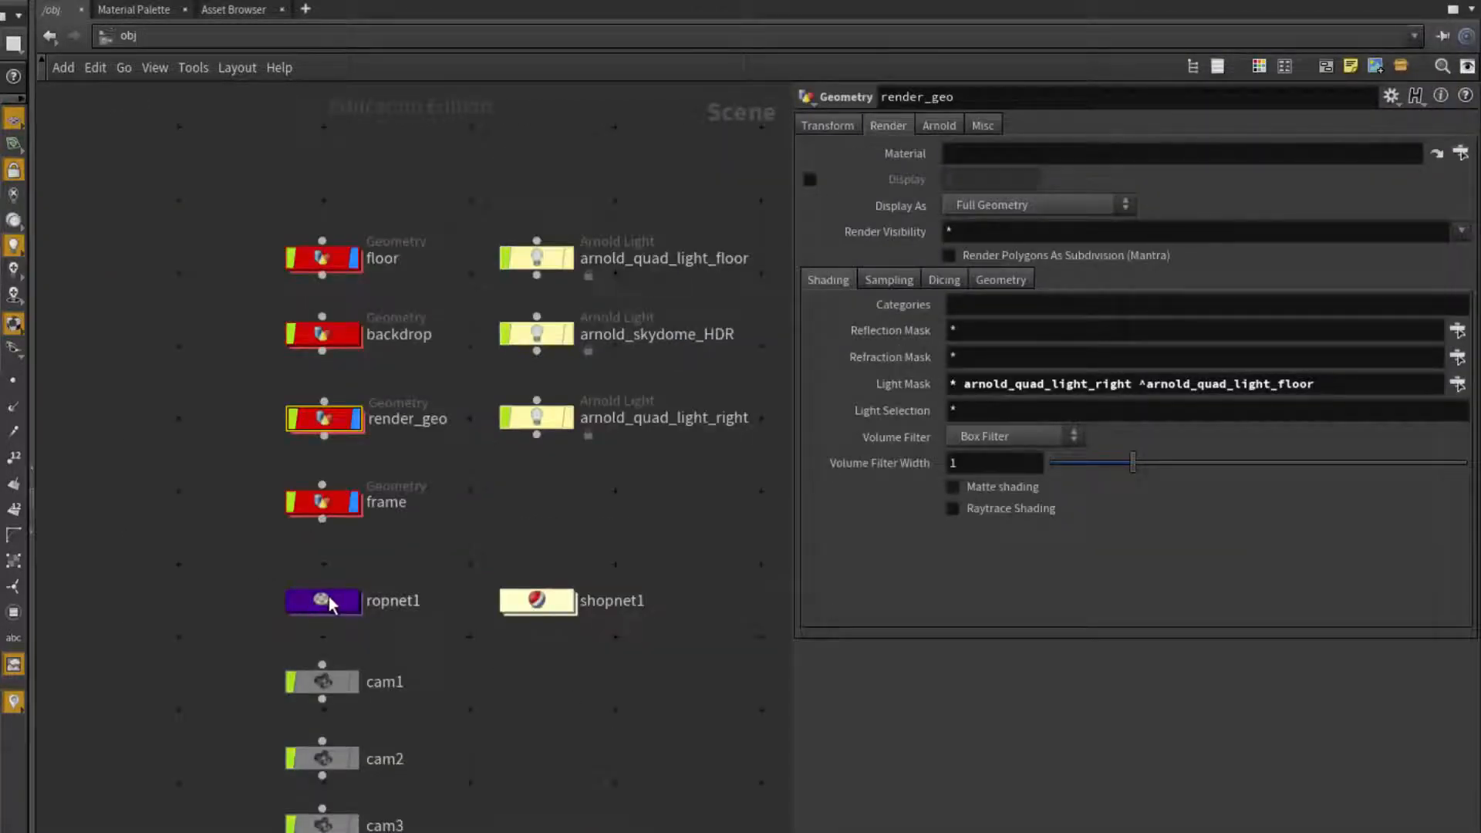
double_click(330, 600)
key("Tab")
type("ar")
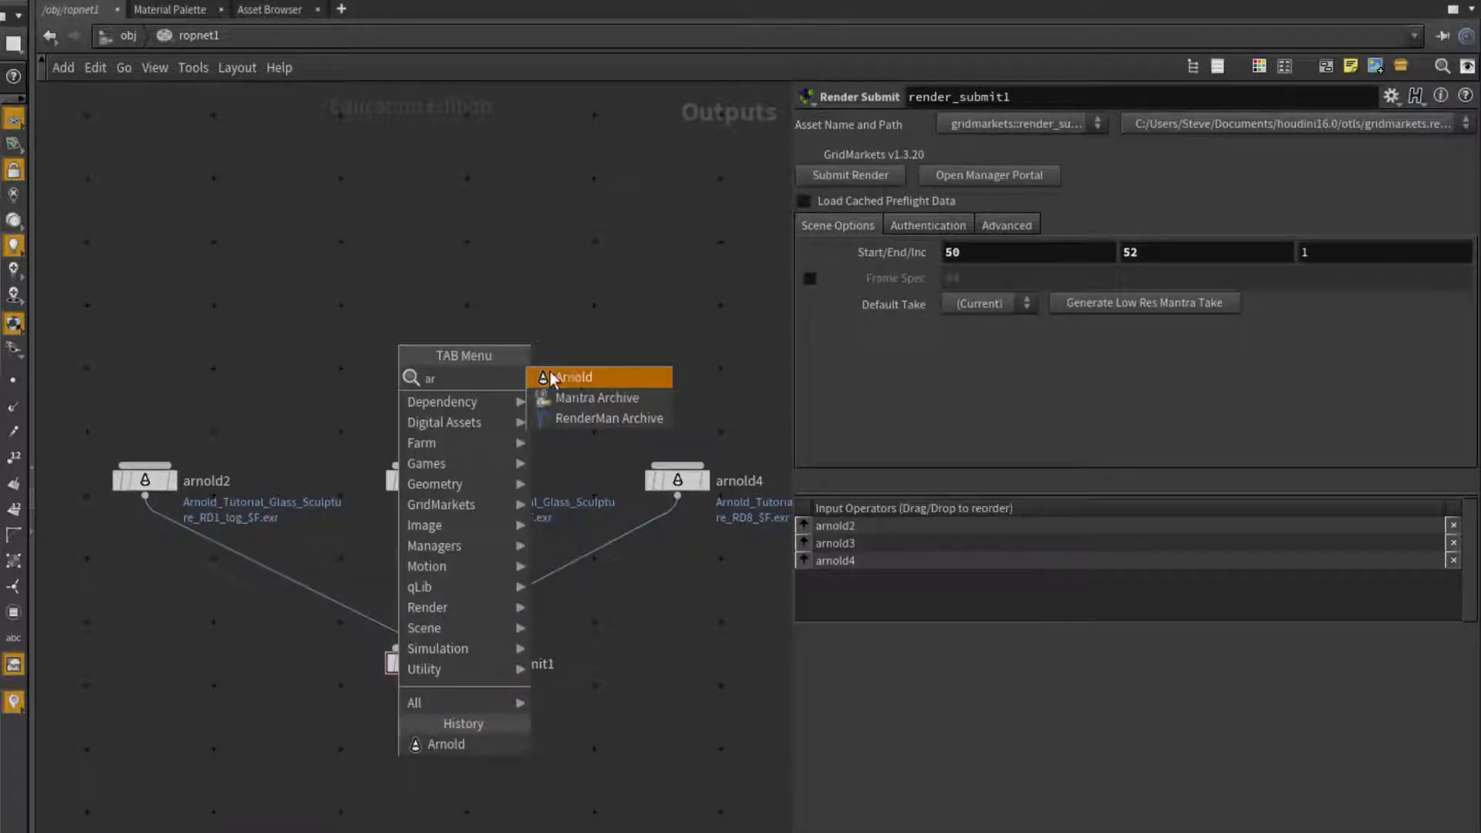
left_click(573, 378)
left_click(428, 322)
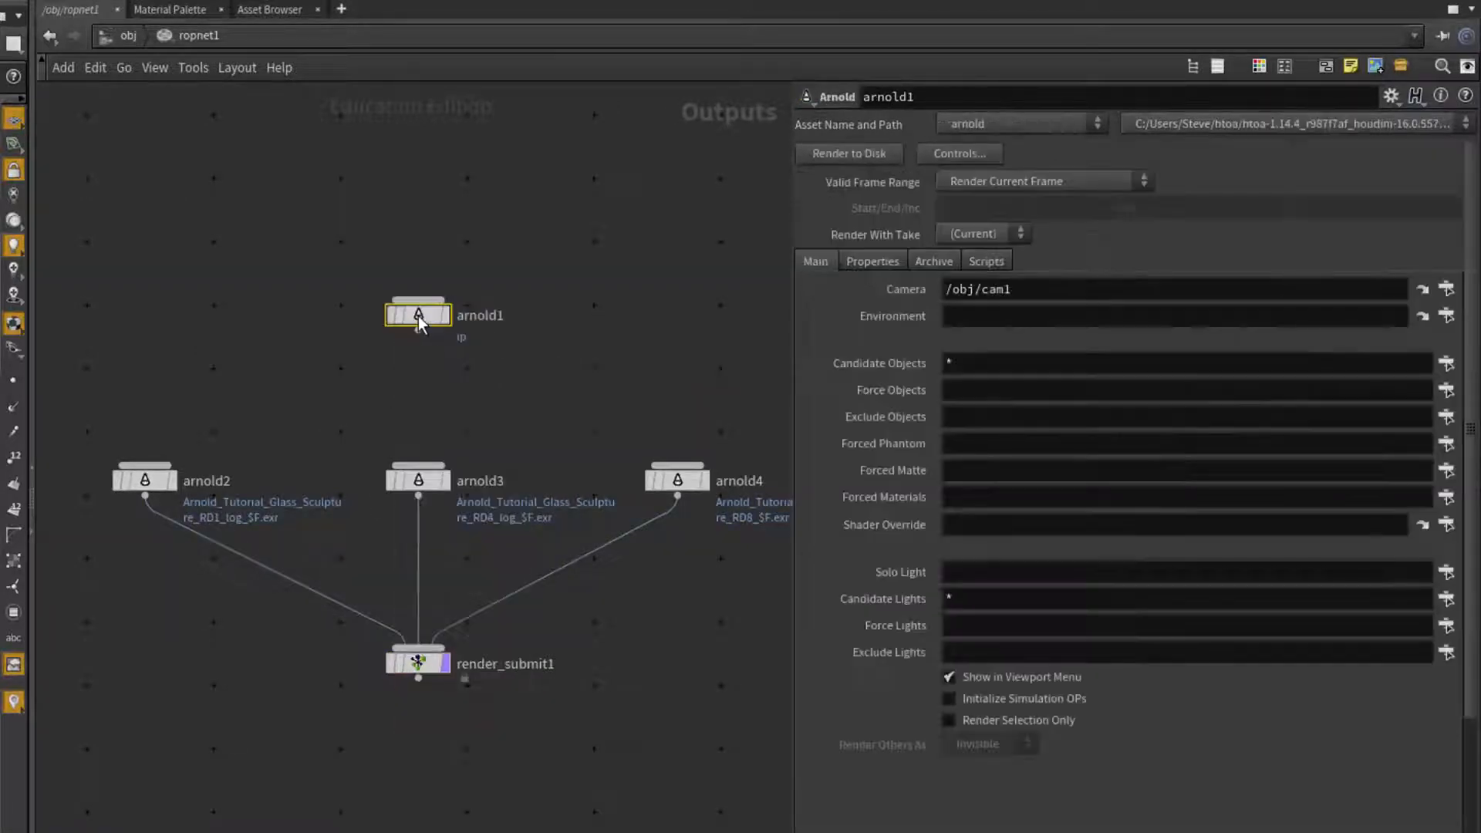
In the arnold1 render node's output properties, add one AOV and set it to direct_specular
left_click(870, 262)
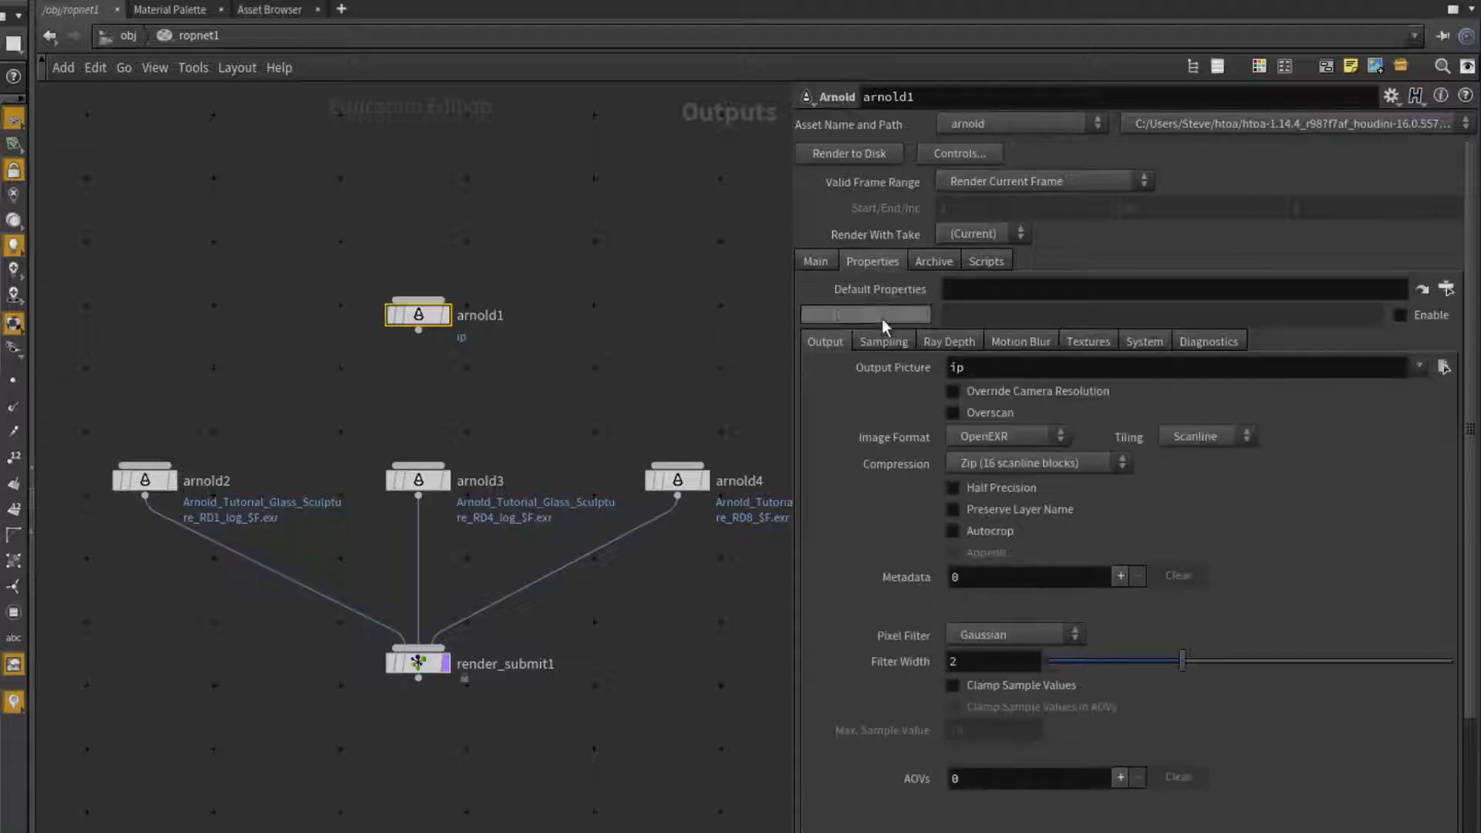
scroll(1316, 697, "down", 2)
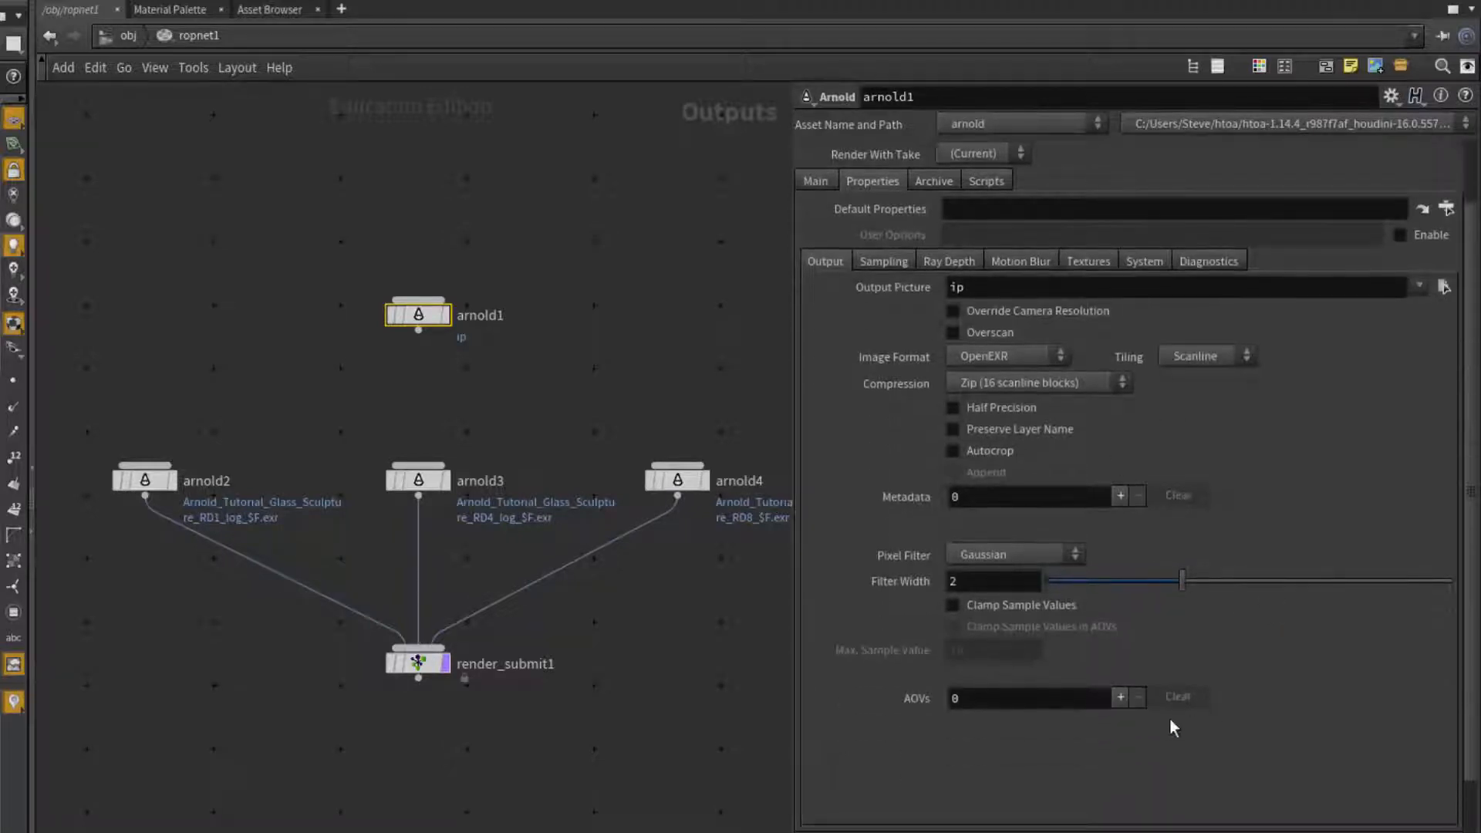
left_click(1121, 697)
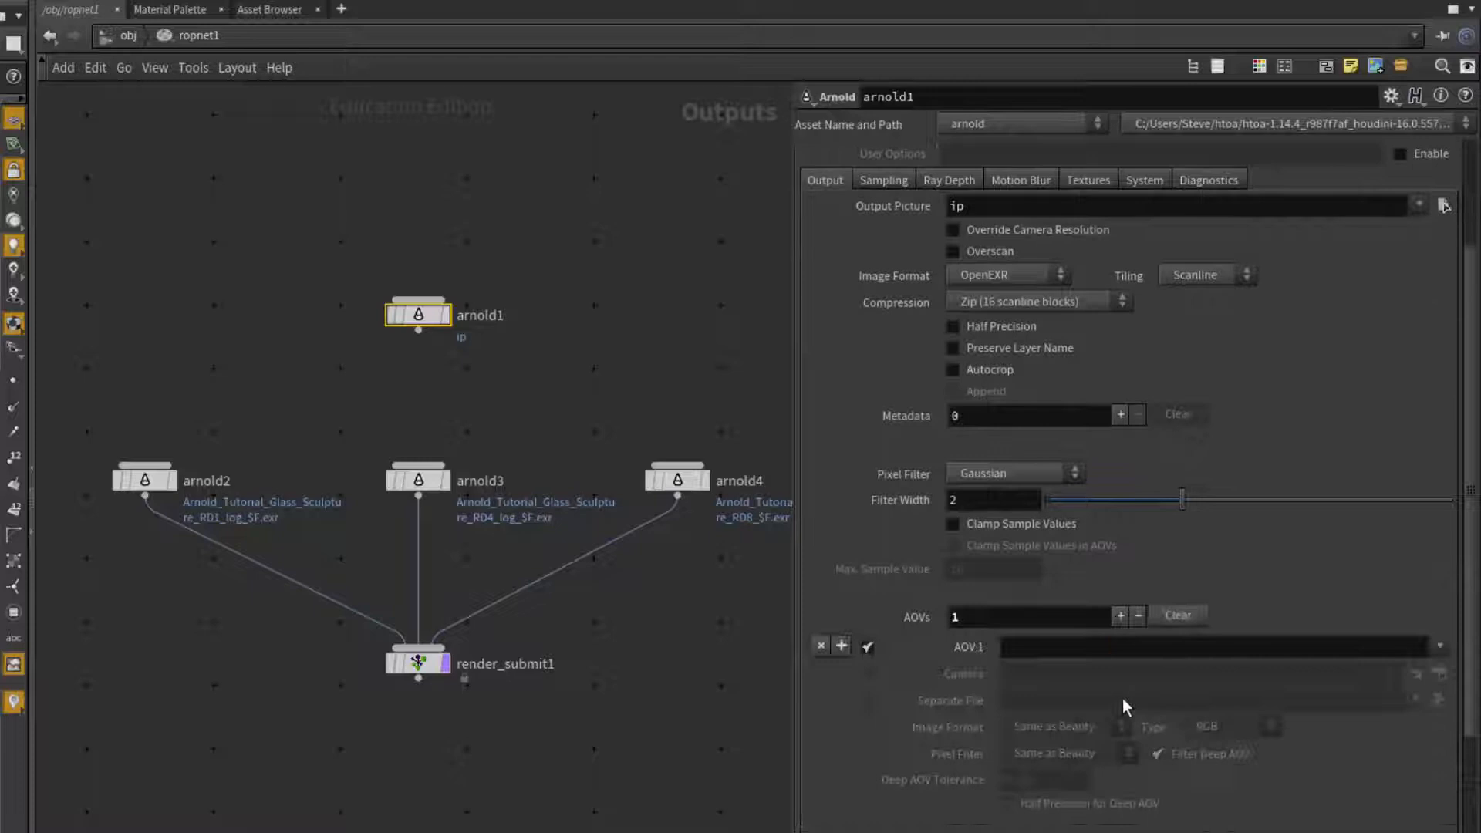
left_click(1439, 646)
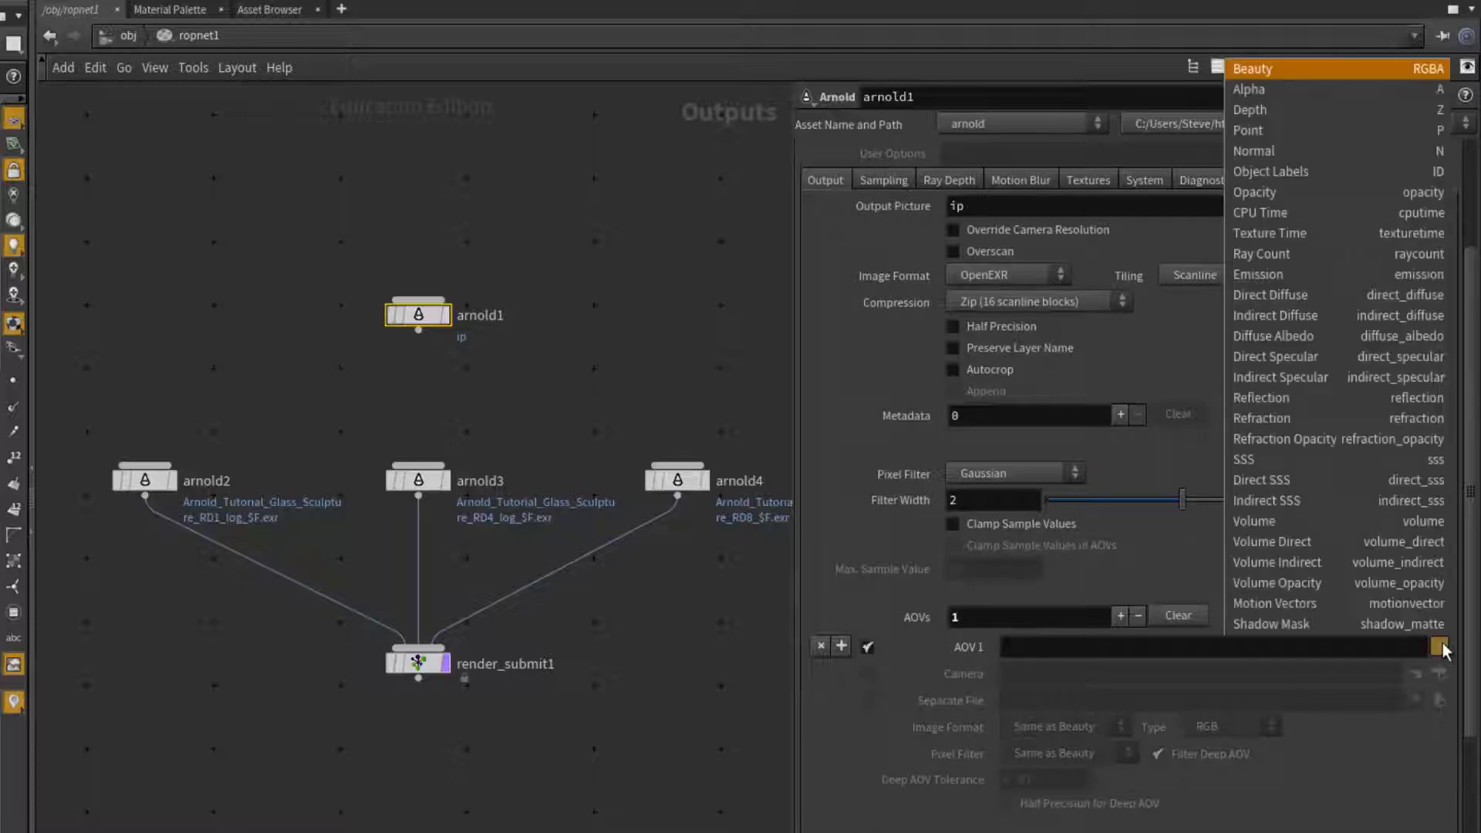
left_click(1315, 357)
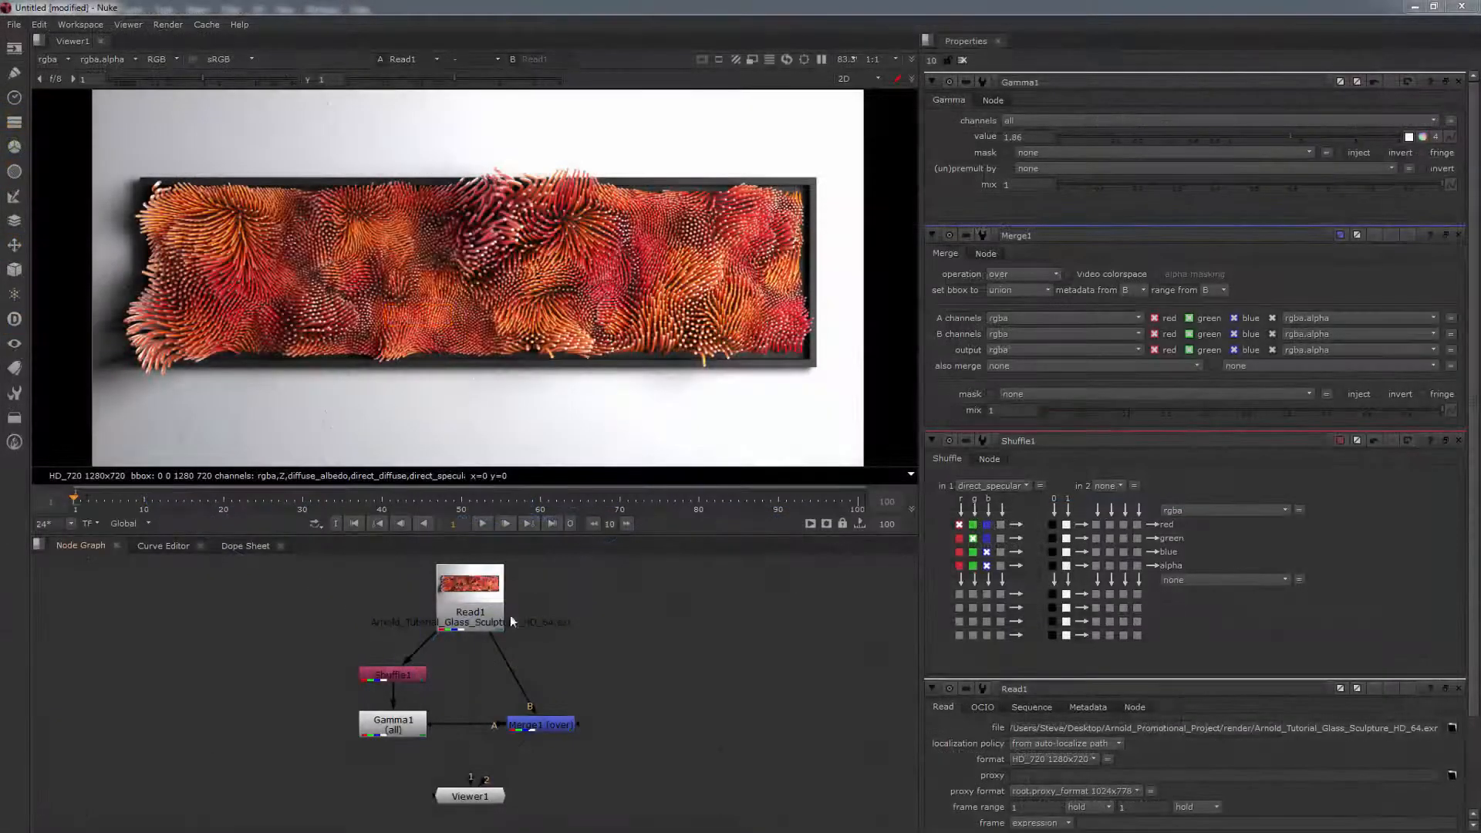
Switch to Nuke, set the Gamma1 value to 0.75 and compare the Merge1 result with the original render
left_click(393, 723)
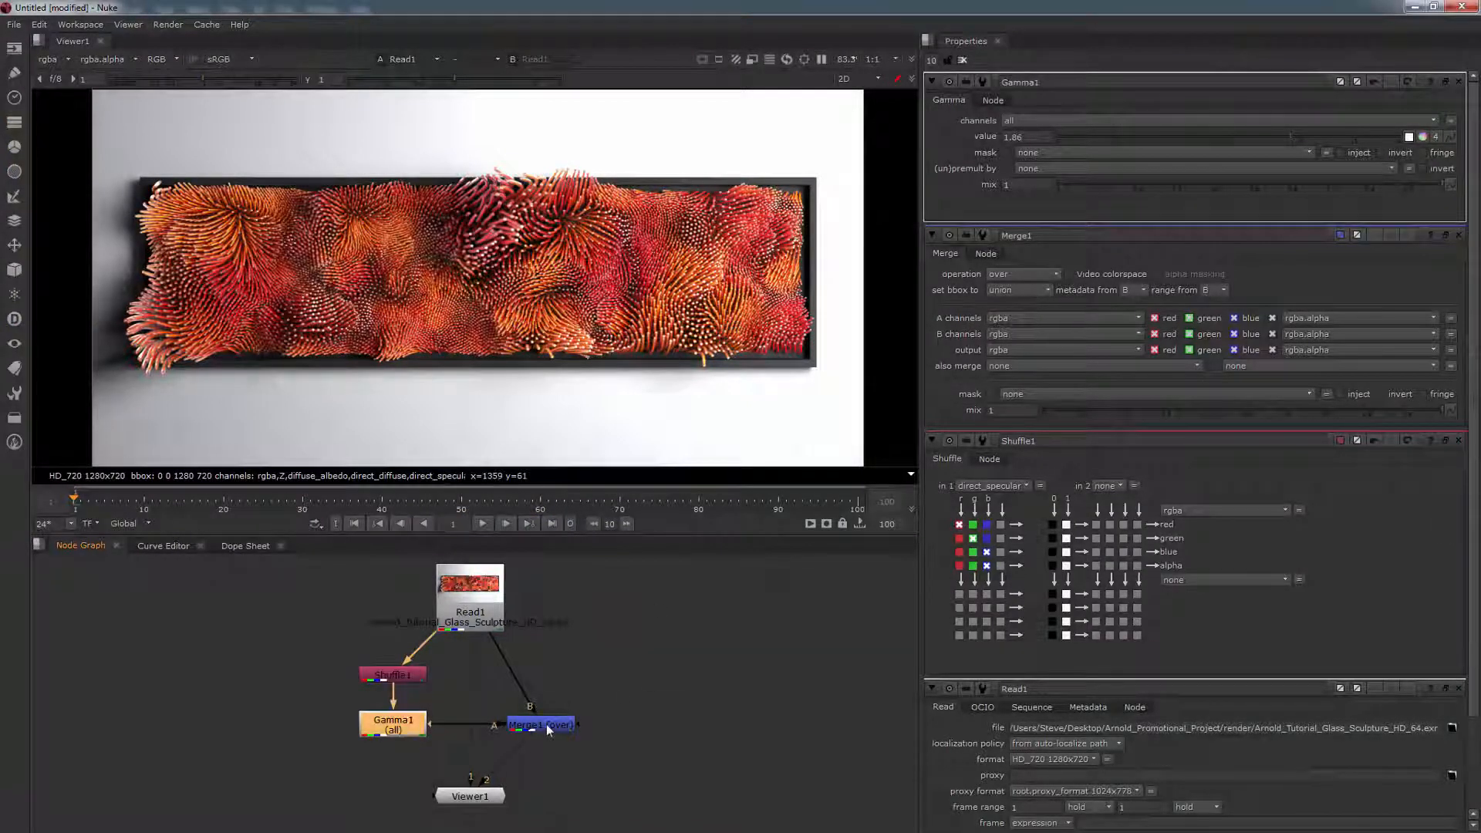
left_click(543, 724)
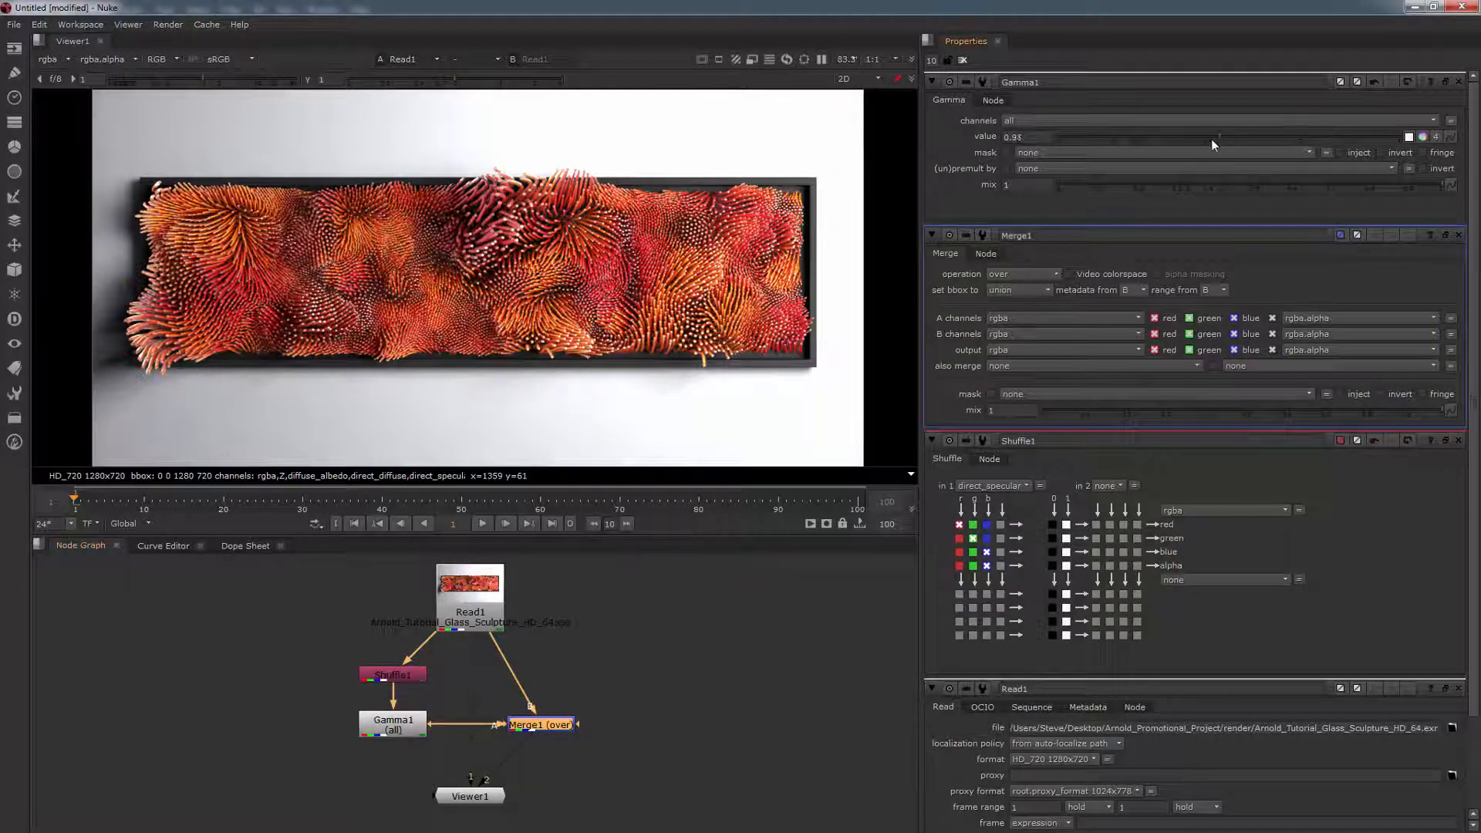
left_click_drag(1212, 141, 1205, 139)
key("1")
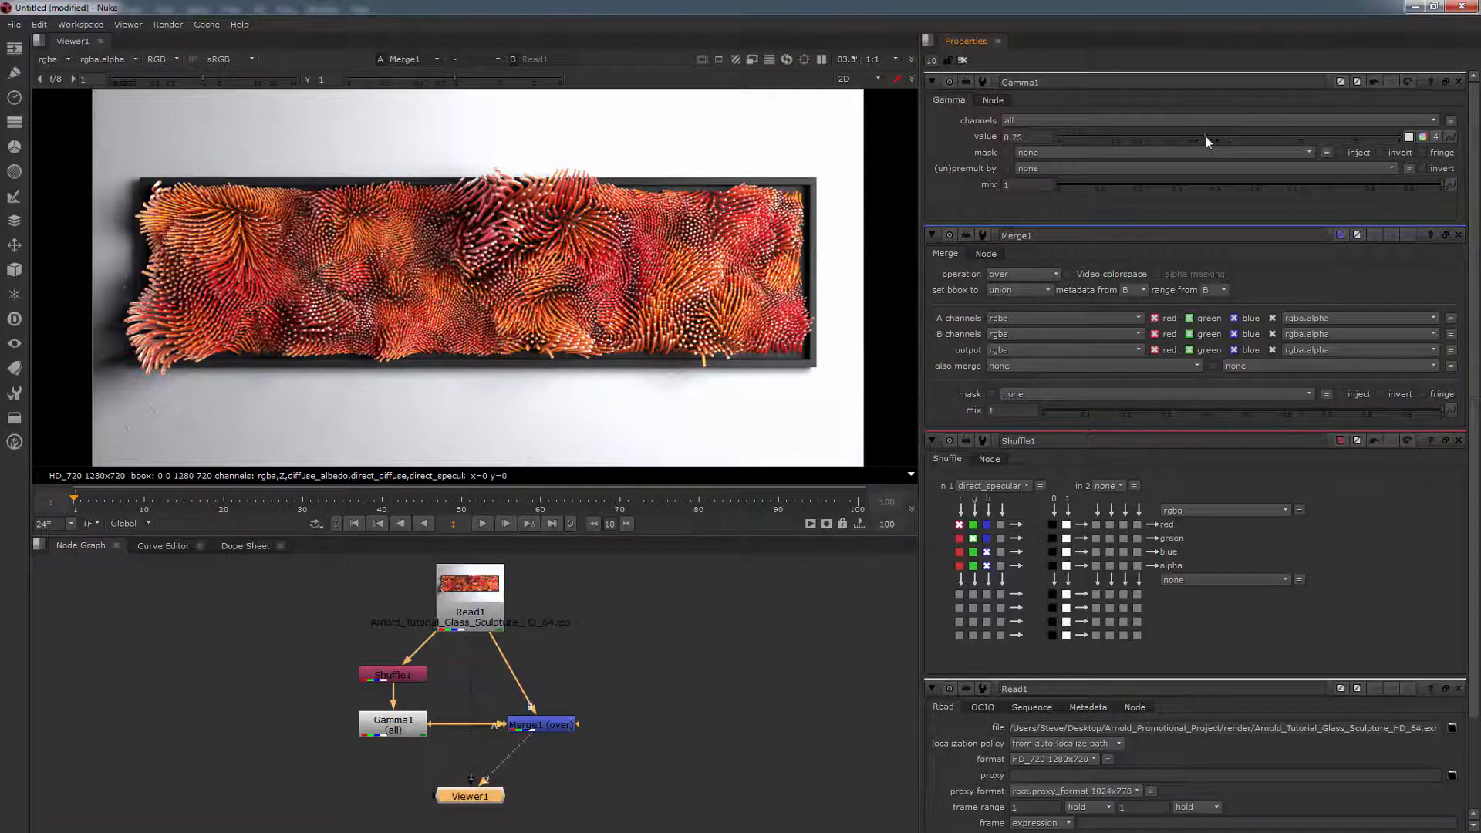
key("1")
key("2")
key("1")
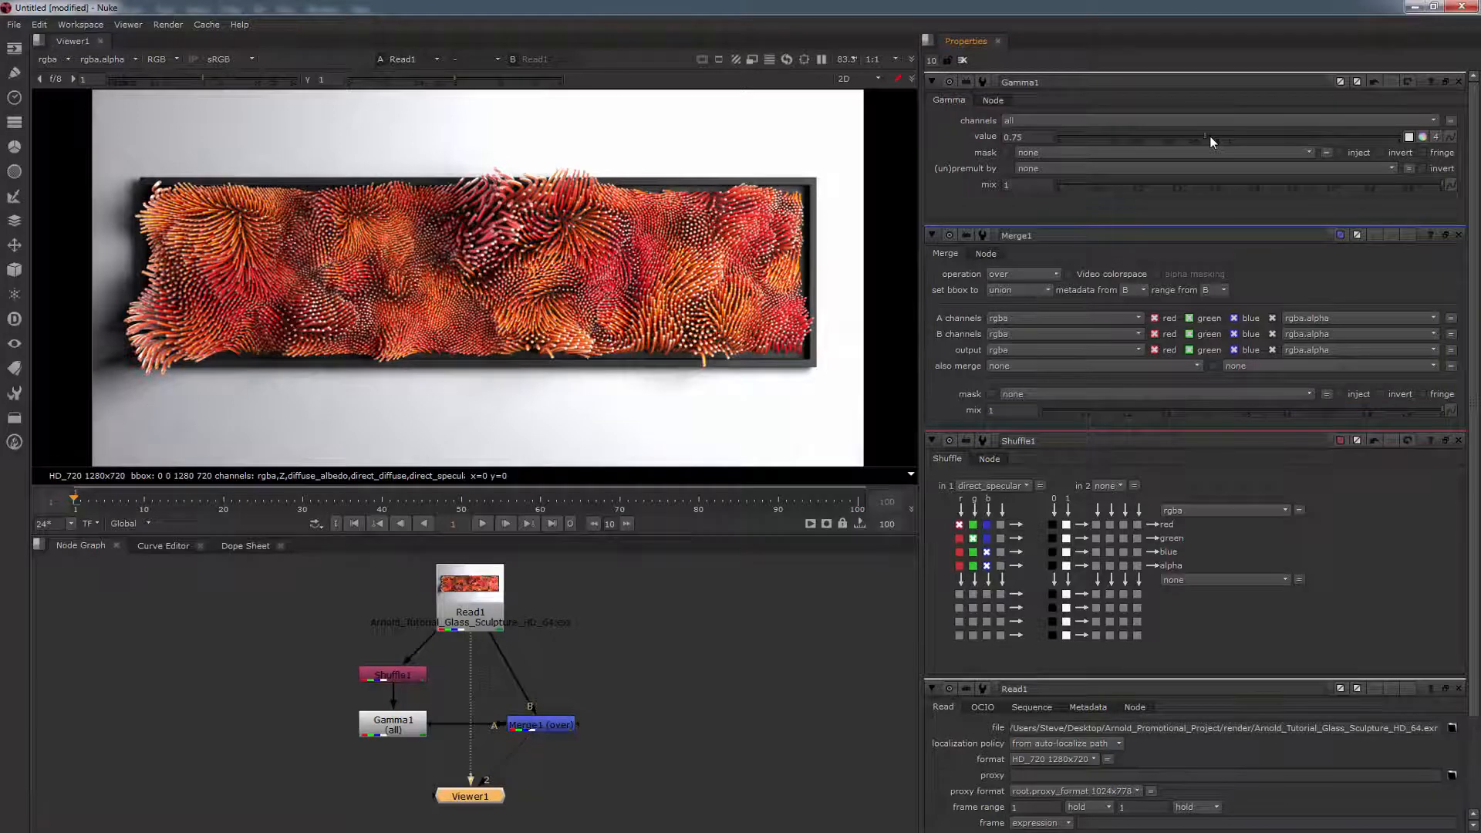
Raise the Gamma1 value and compare the merged specular adjustment with the Read1 render in the viewer
left_click_drag(1208, 137, 1257, 137)
key("1")
key("2")
key("1")
key("2")
key("1")
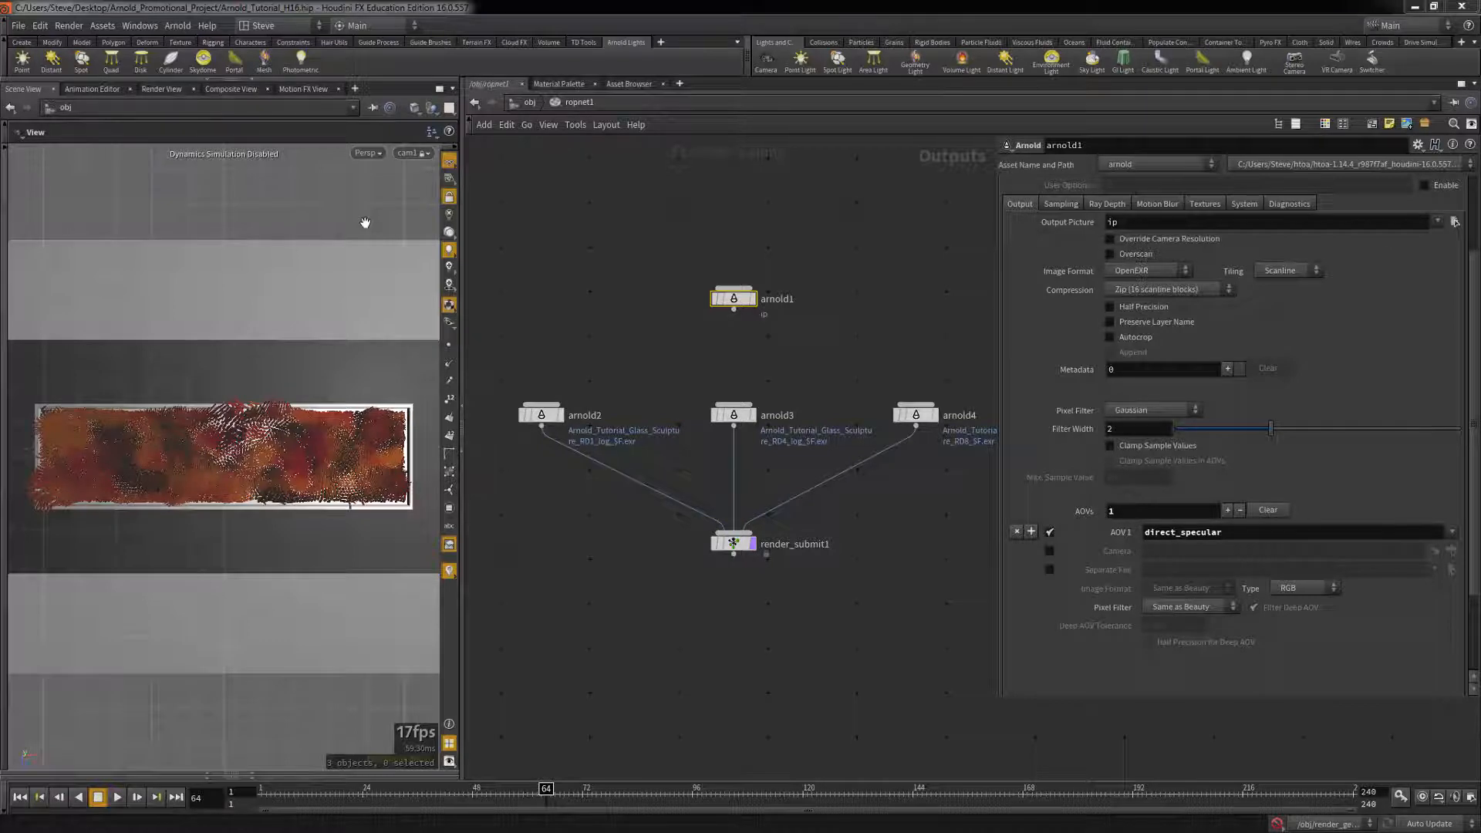
Switch back to Houdini and load Arnold_Tutorial_Glass_Sculpture_HD_64.exr into MPlay
left_click(68, 26)
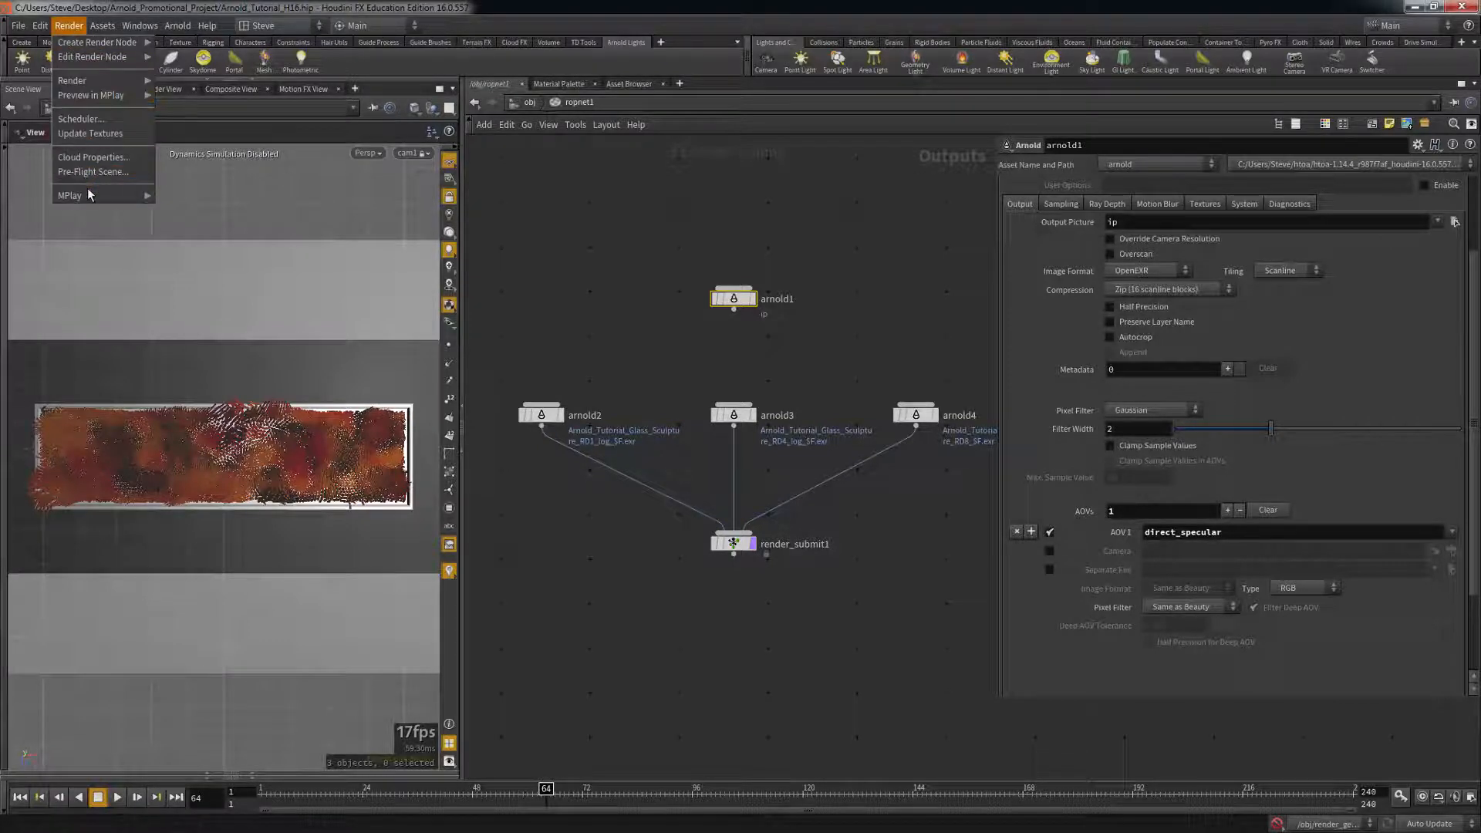
left_click(189, 193)
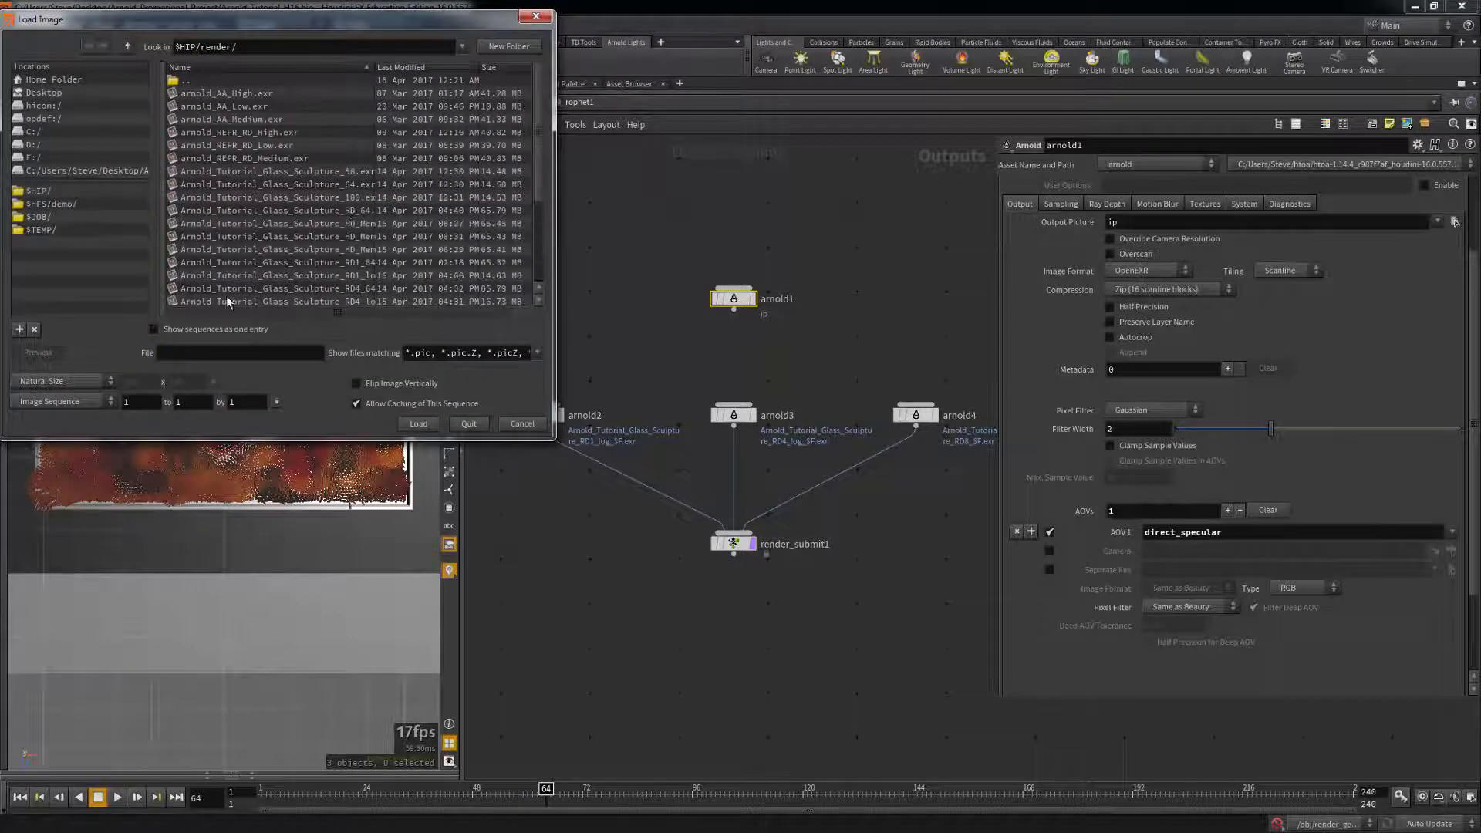
left_click(349, 222)
left_click(419, 423)
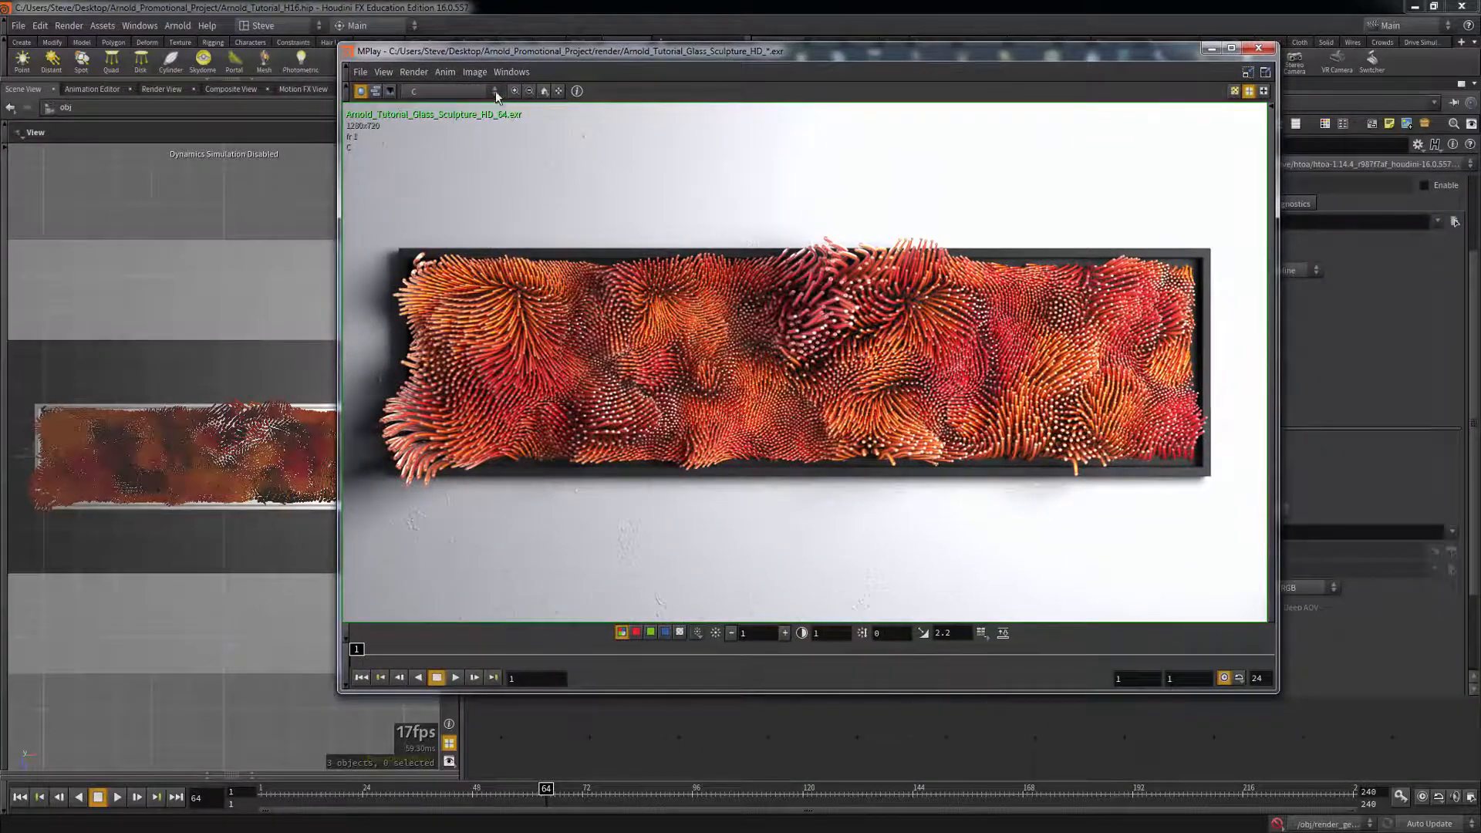
View the render's direct_specular, indirect_specular and refraction planes one after another
left_click(497, 92)
left_click(437, 164)
left_click(478, 92)
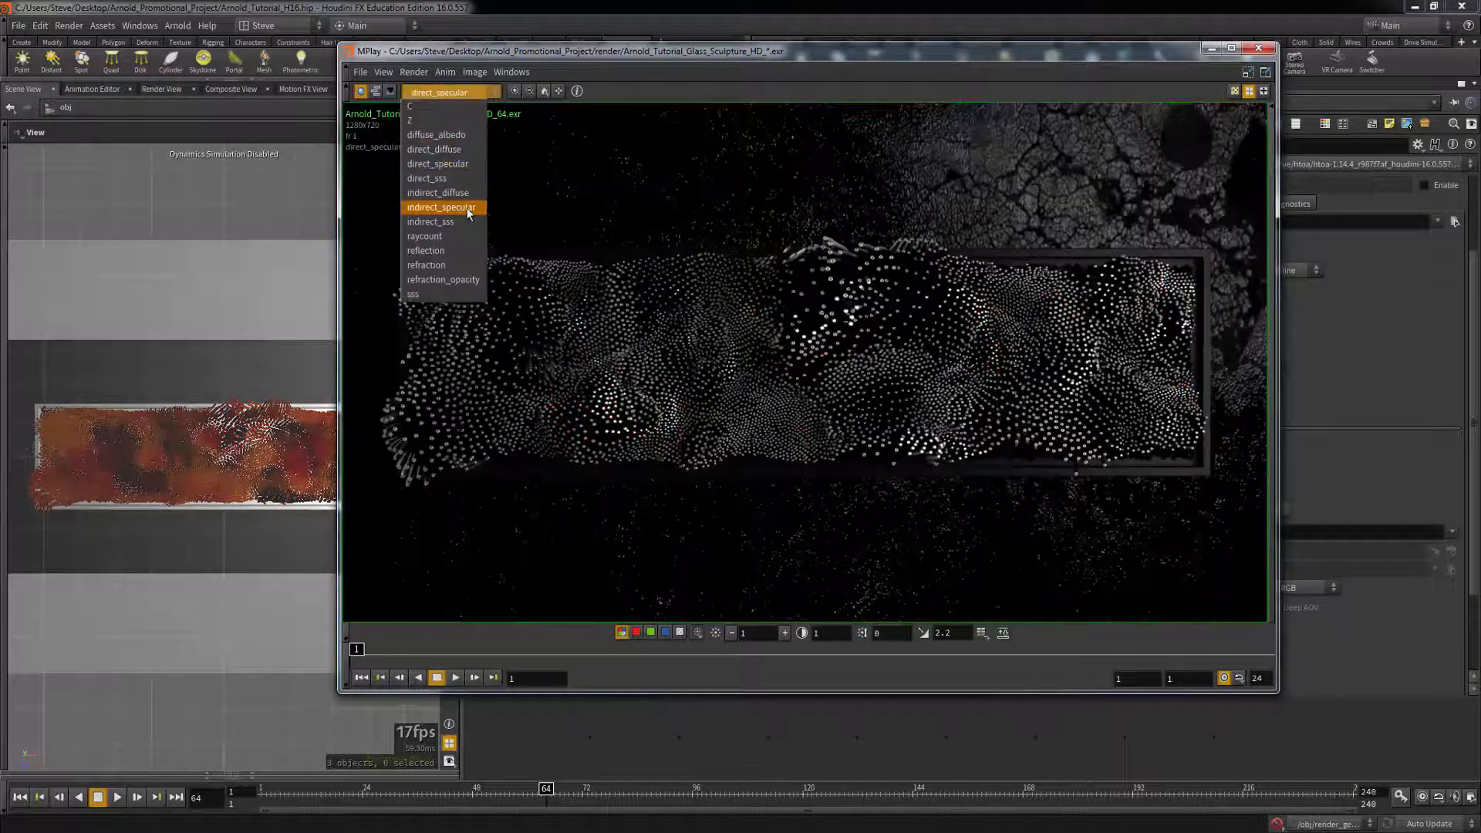
left_click(439, 208)
left_click(494, 93)
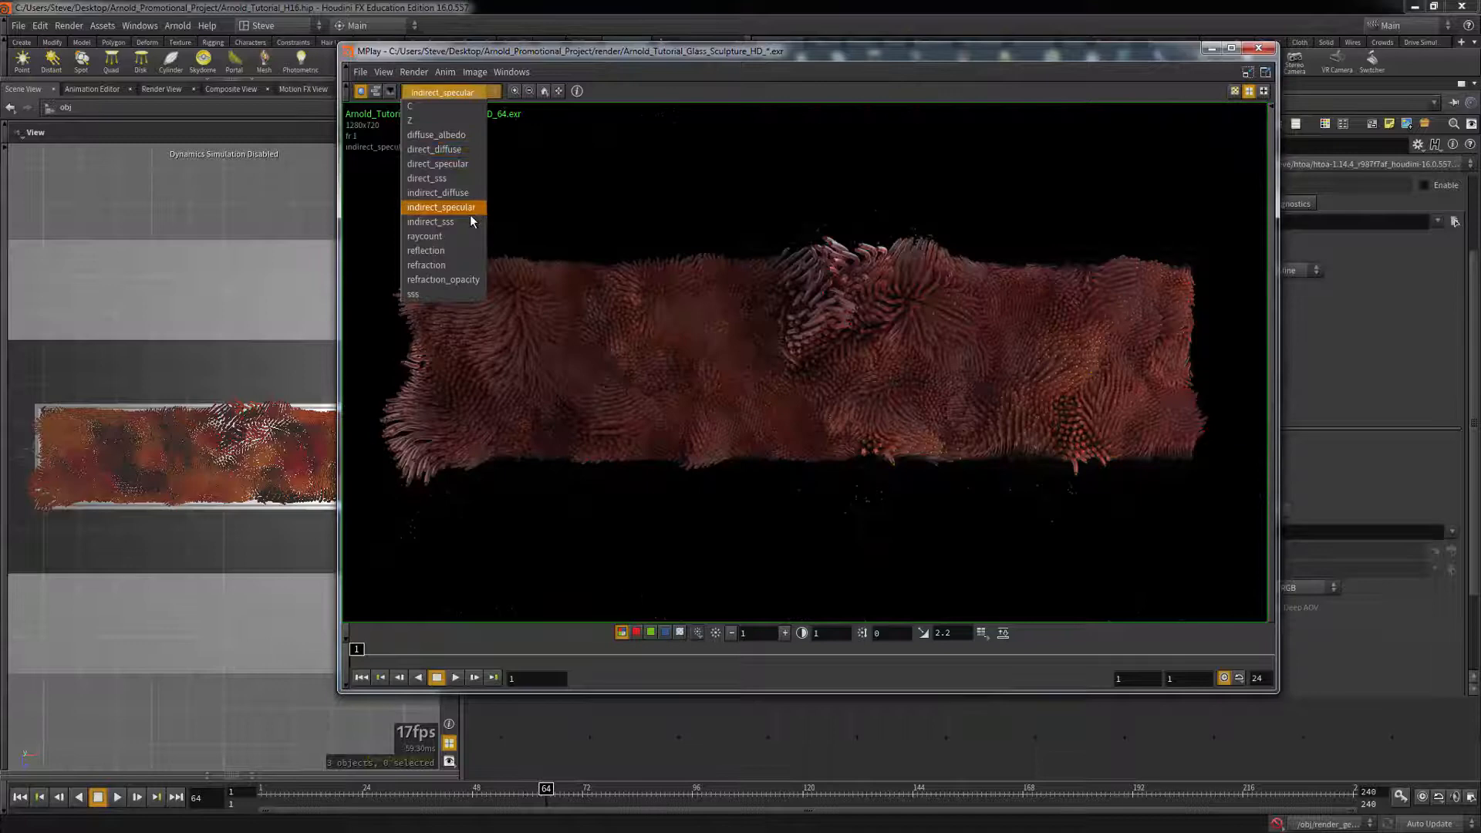
left_click(470, 266)
Display the Z depth plane and adapt its display to the full pixel range
left_click(494, 92)
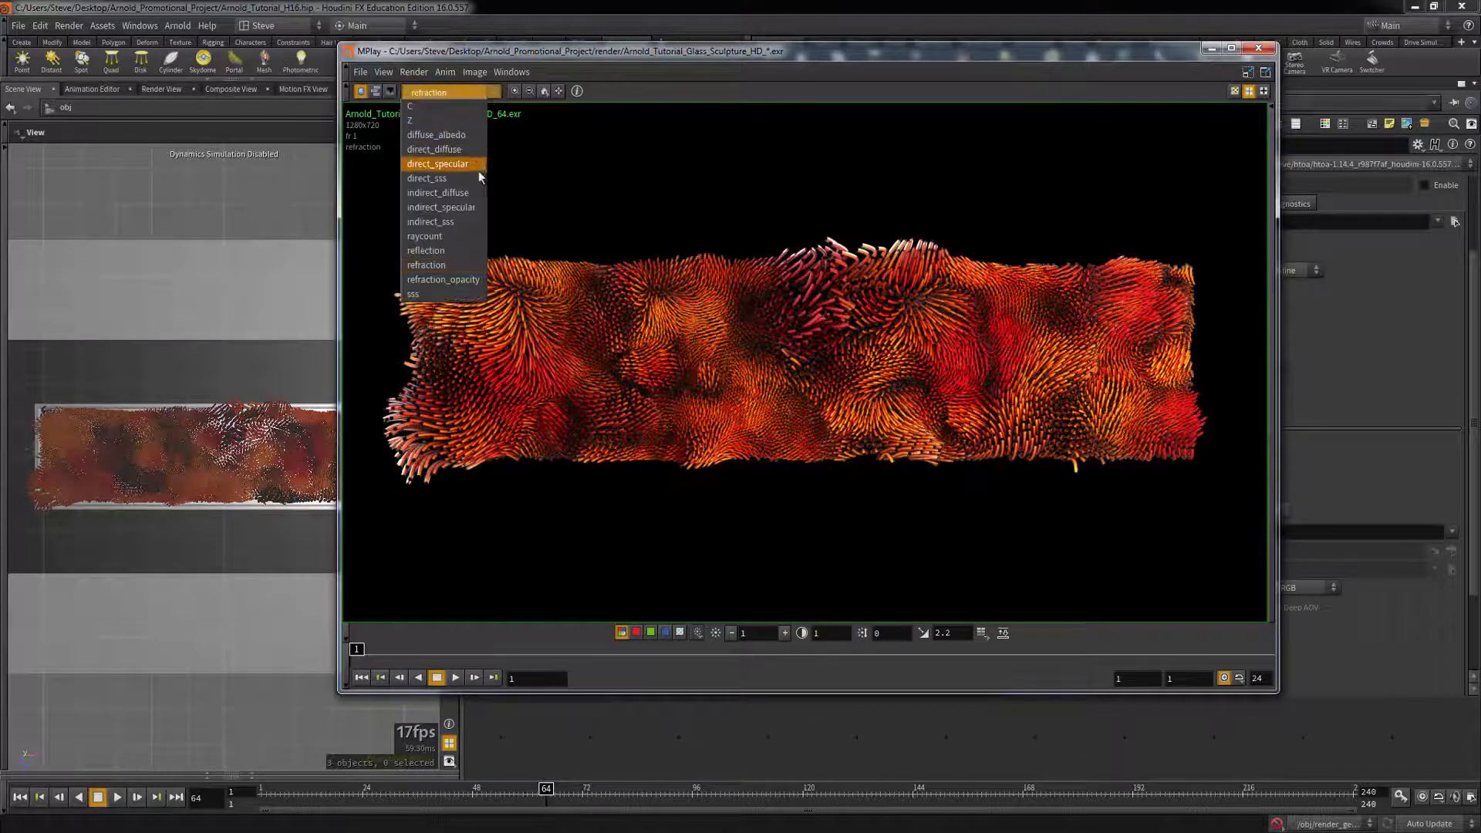
left_click(467, 125)
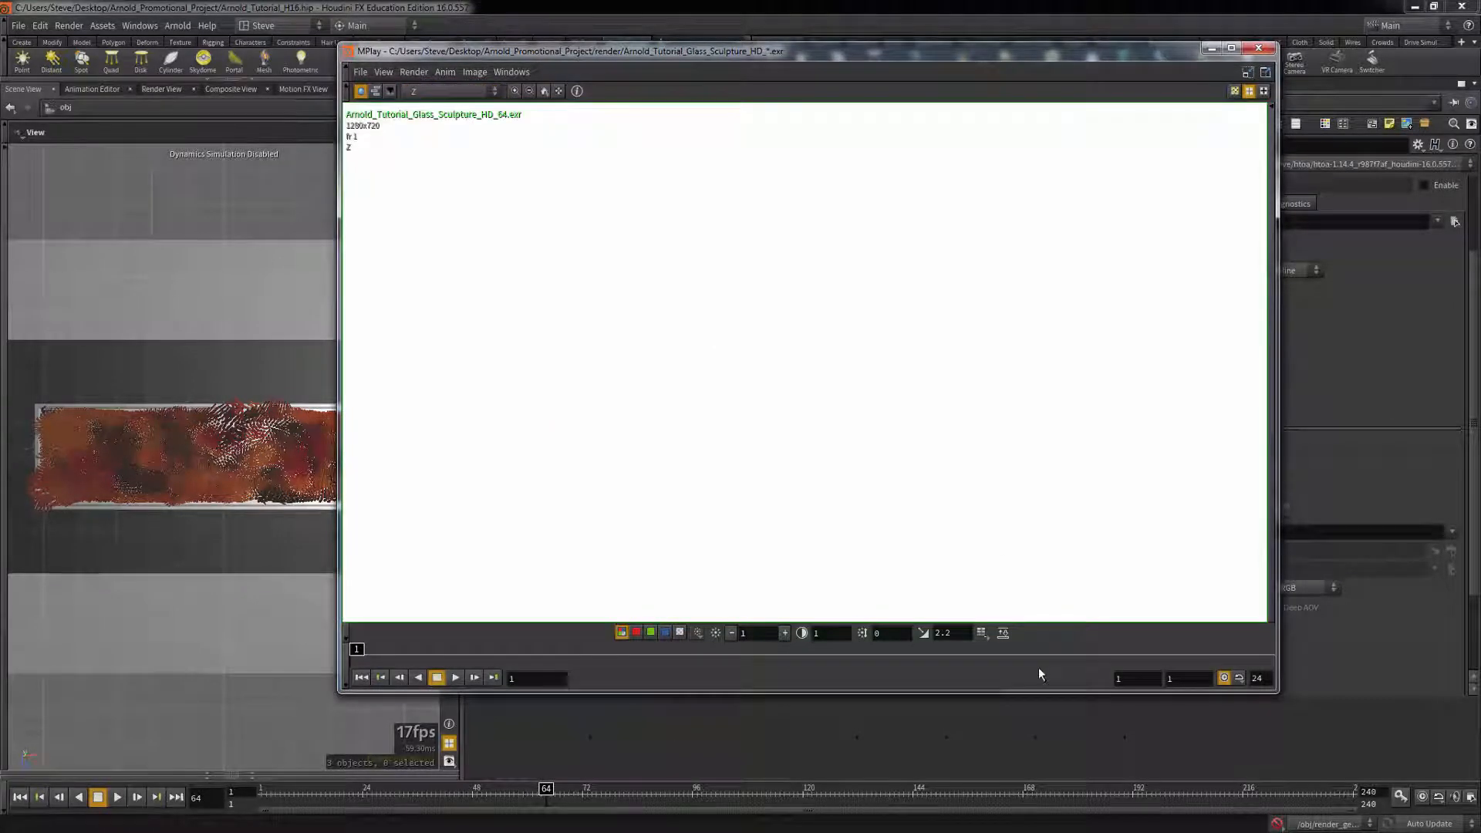
left_click(1002, 632)
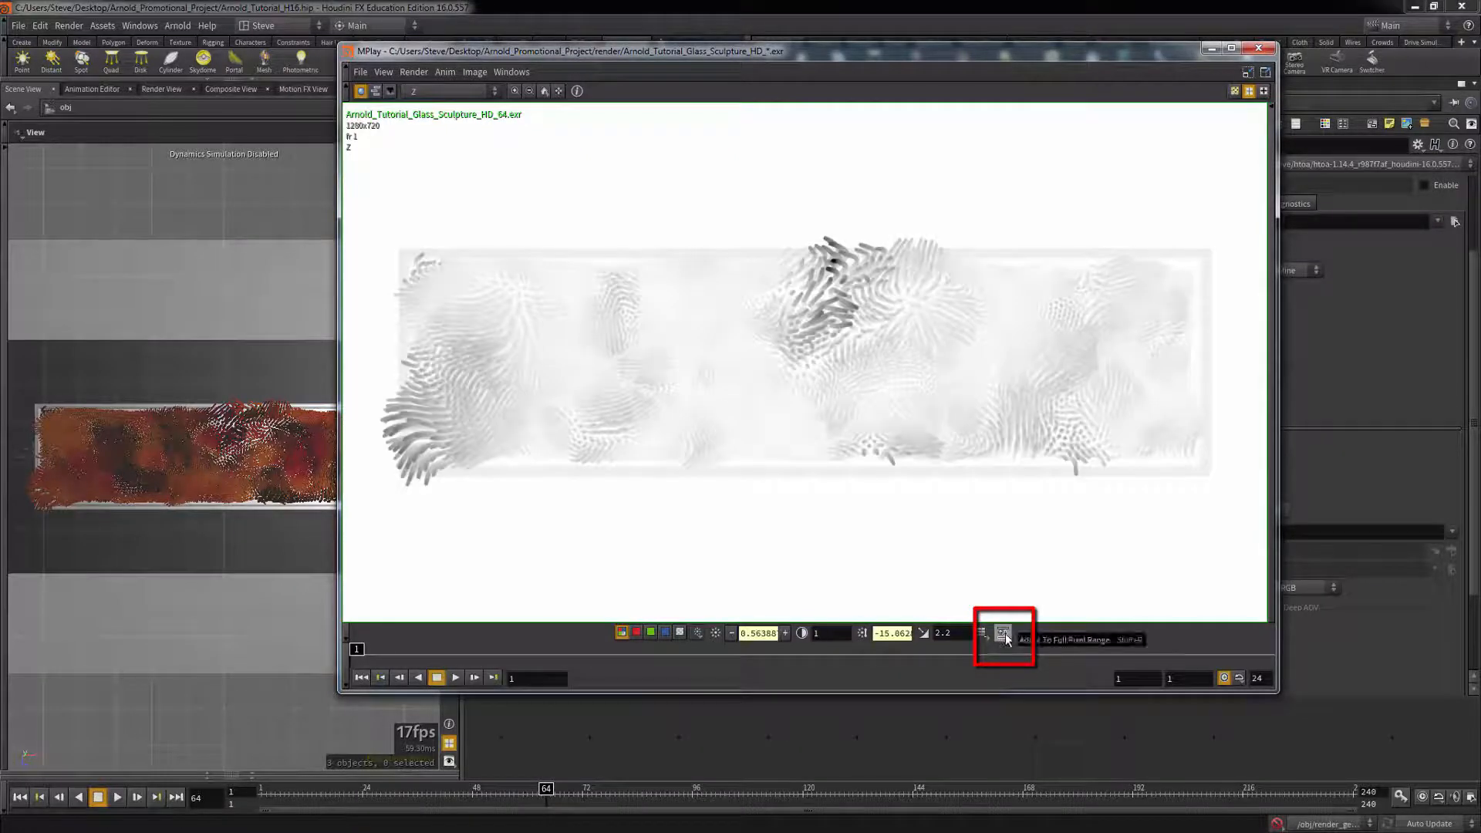
Close MPlay and view the sampling and ray depth settings of the arnold1 render node
left_click(1258, 48)
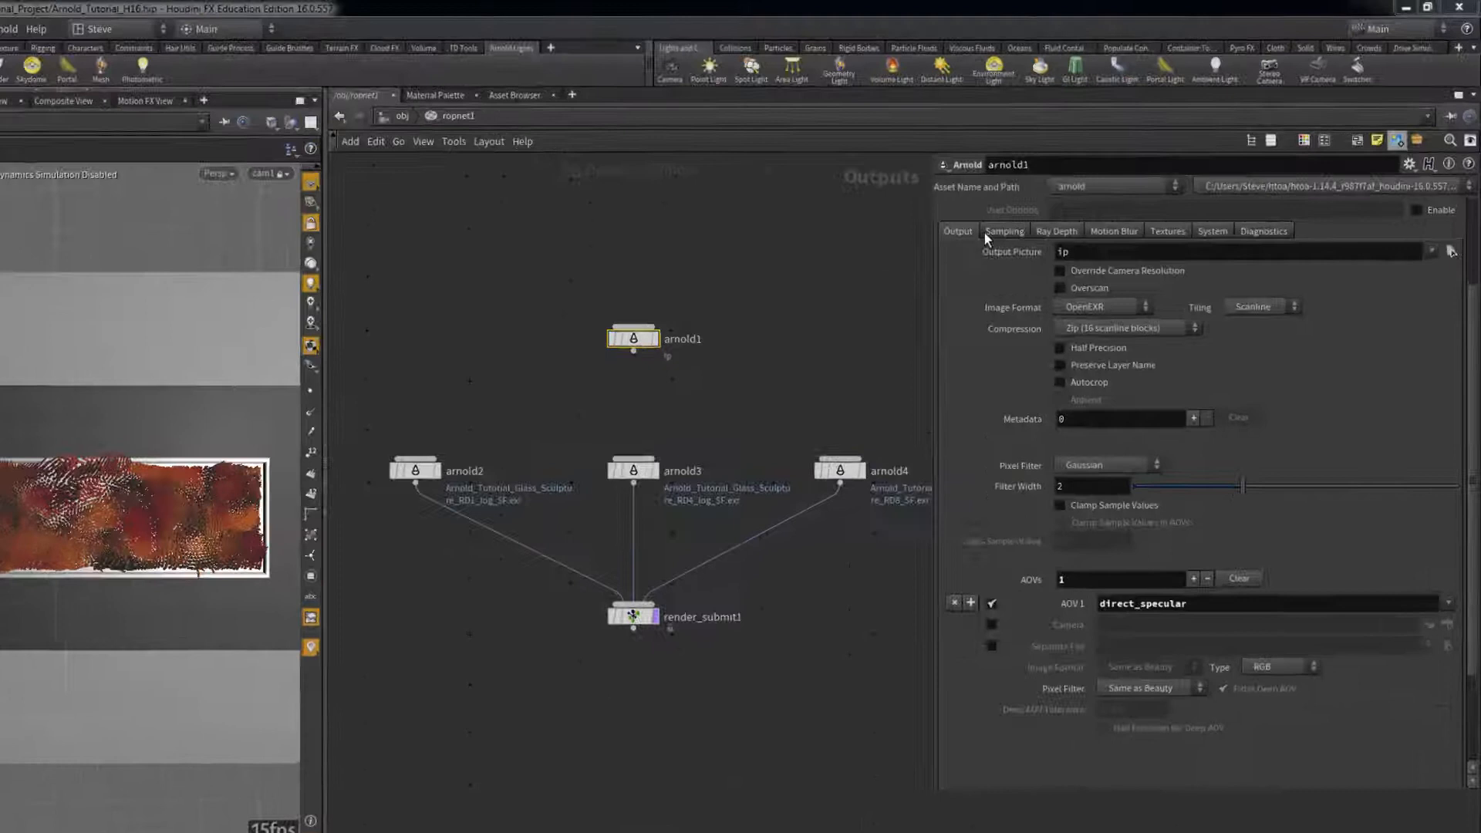
left_click(987, 232)
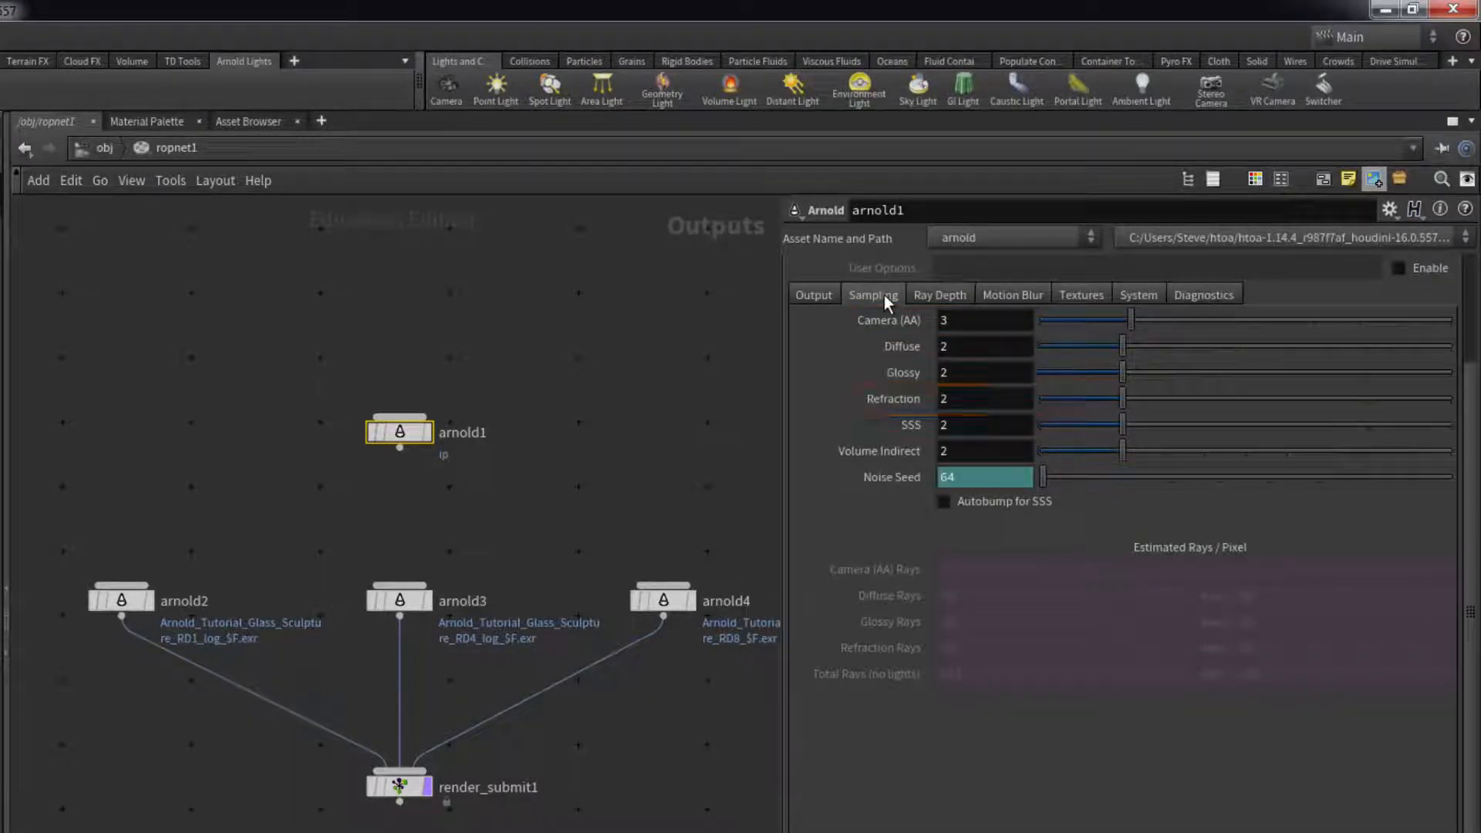
left_click(920, 295)
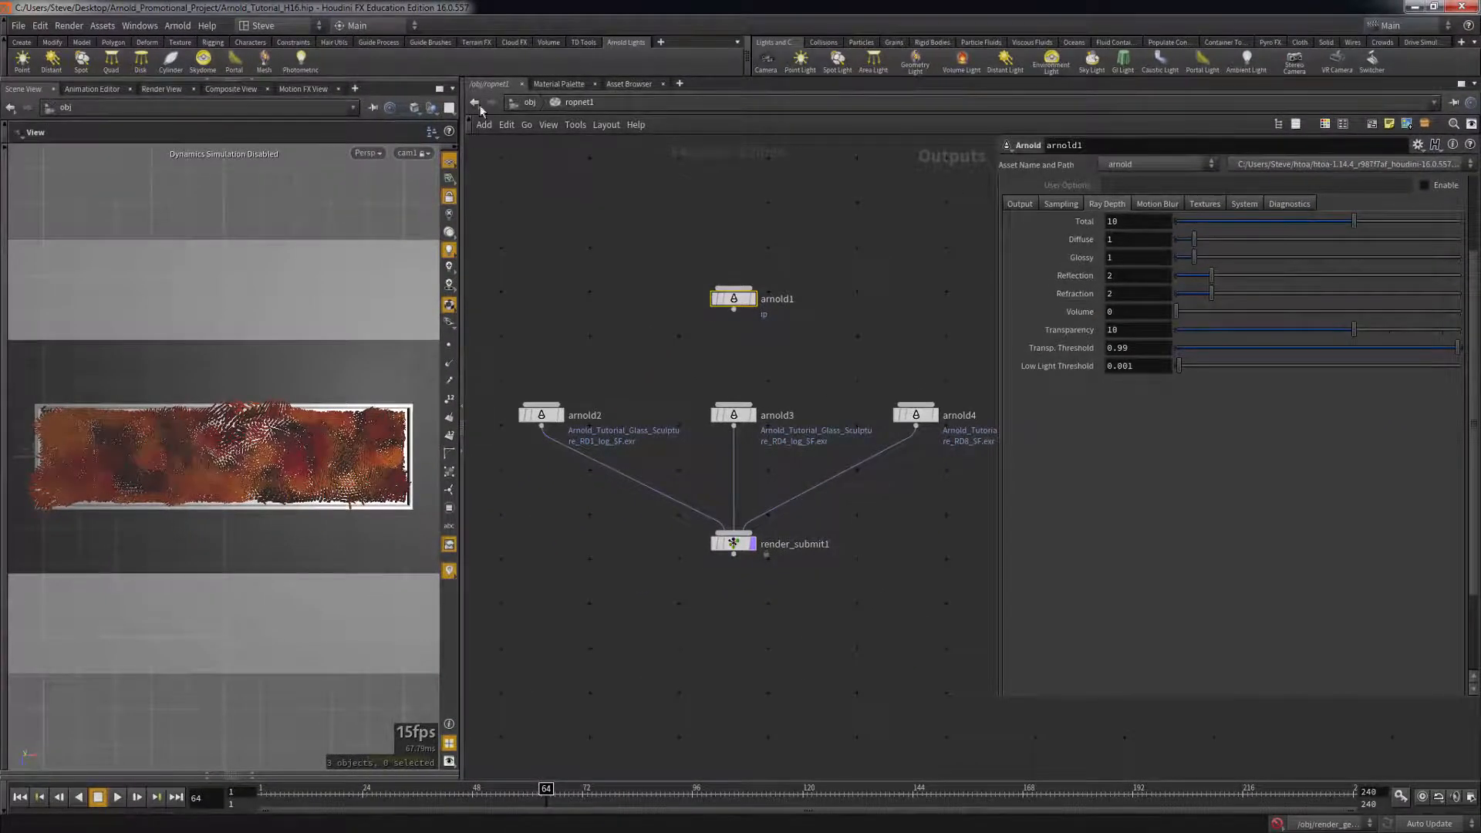
Look through cam2 in the scene viewport and compare the ray depth settings of the arnold2, arnold3 and arnold4 nodes
left_click(420, 154)
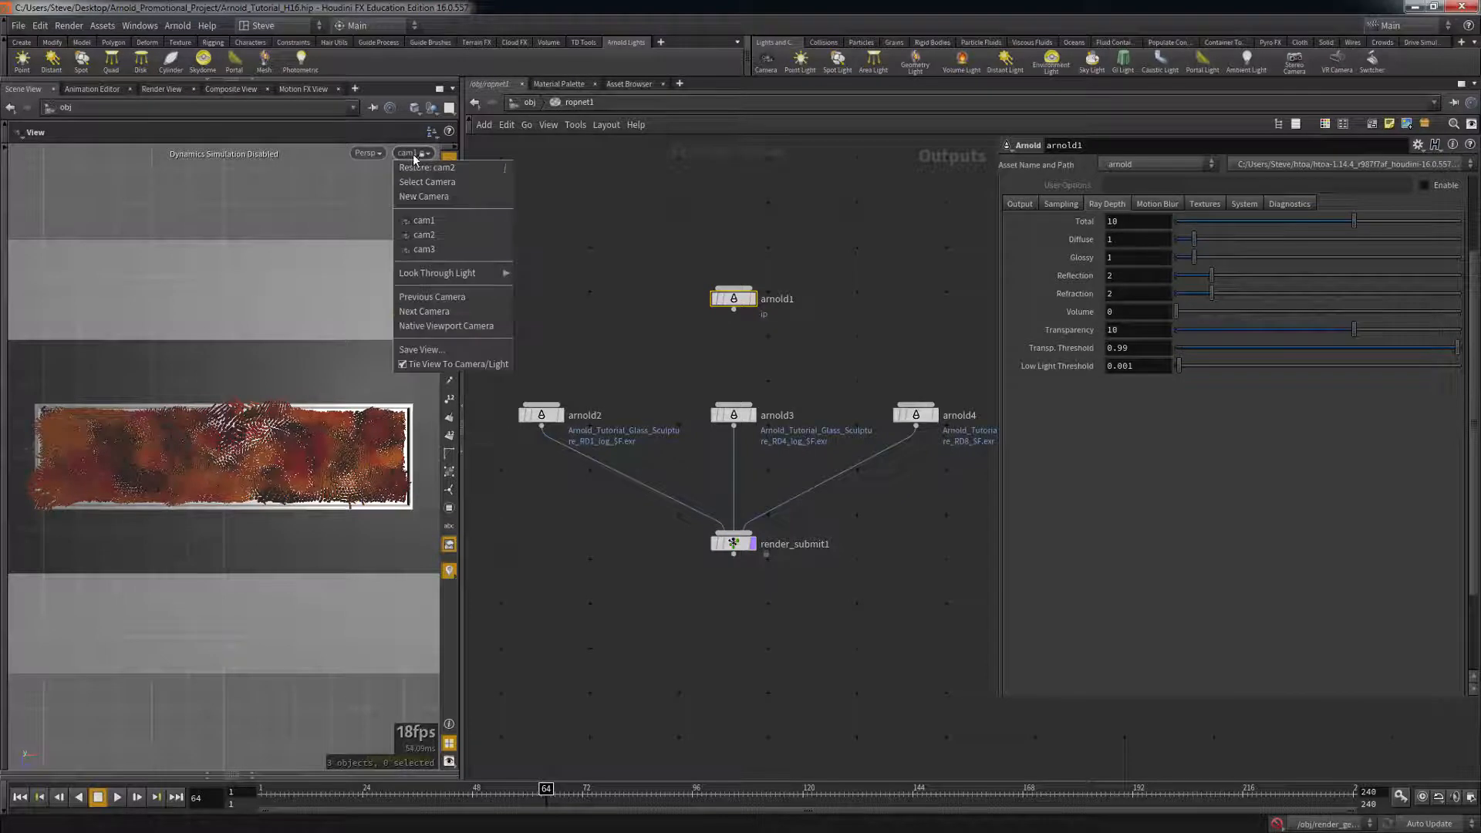
left_click(418, 235)
mouse_move(357, 423)
left_mouse_down()
mouse_move(345, 429)
mouse_move(417, 426)
mouse_move(371, 430)
left_mouse_up()
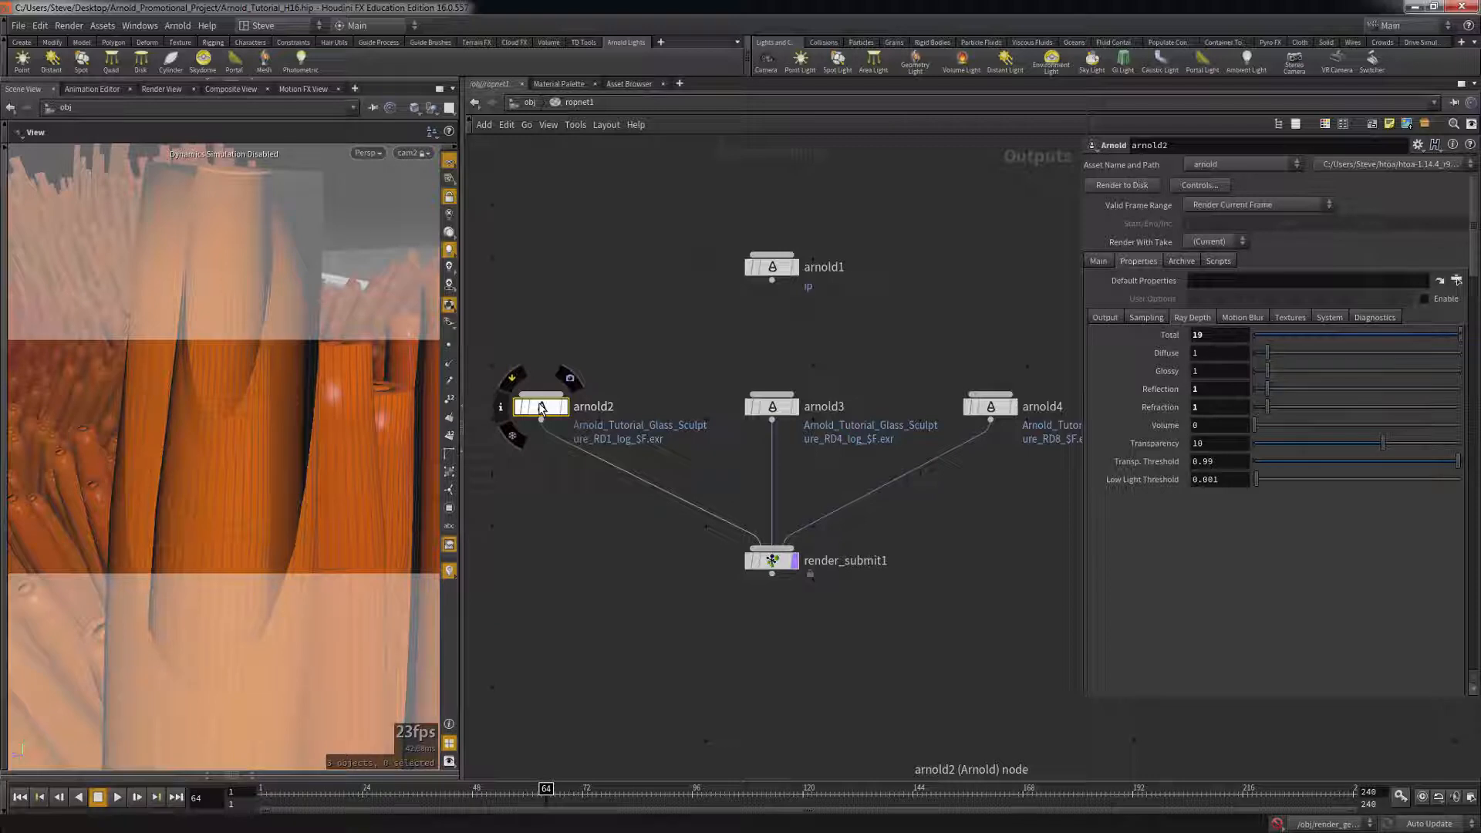
left_click(772, 409)
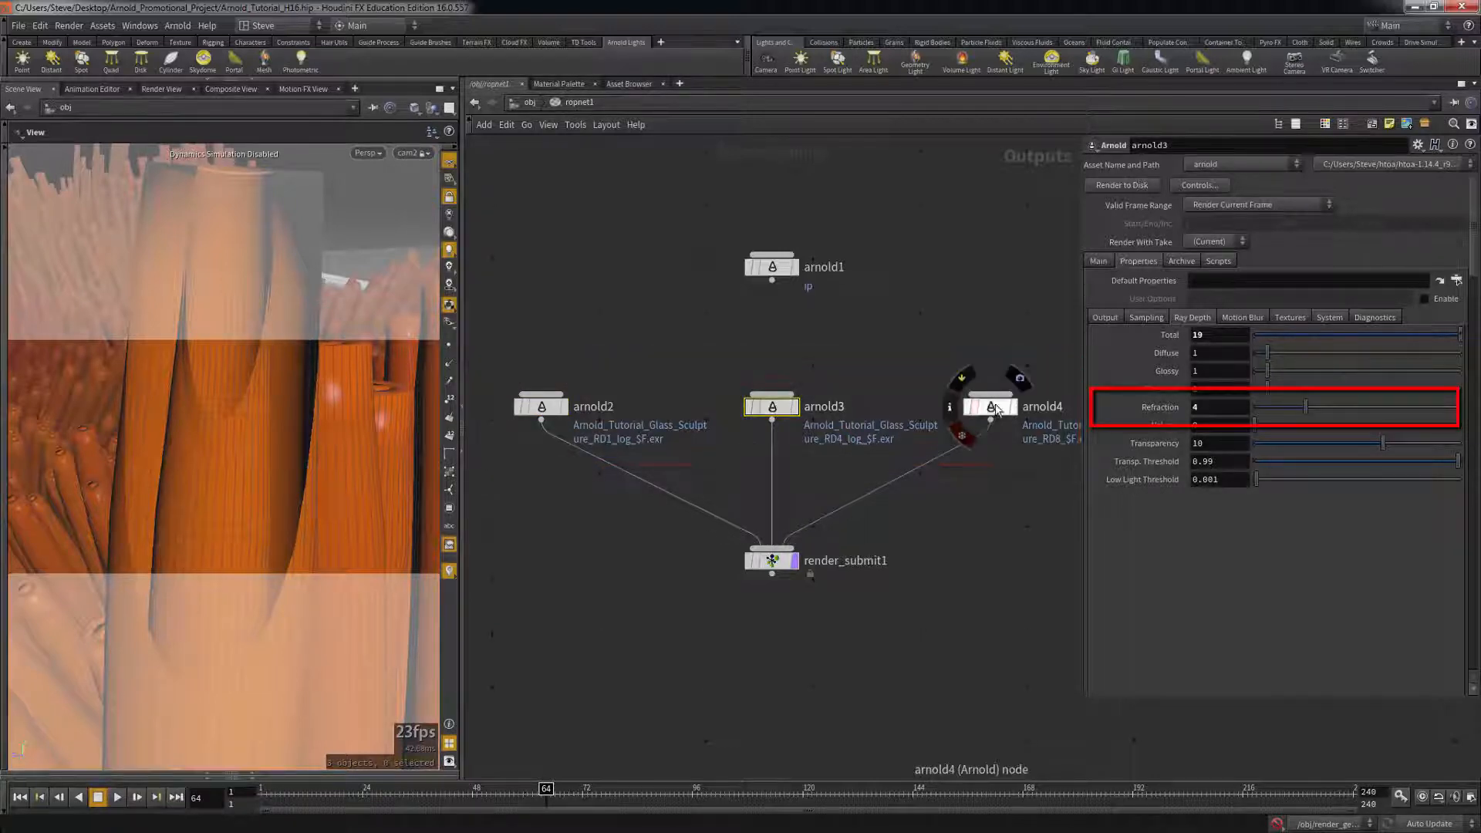
left_click(995, 409)
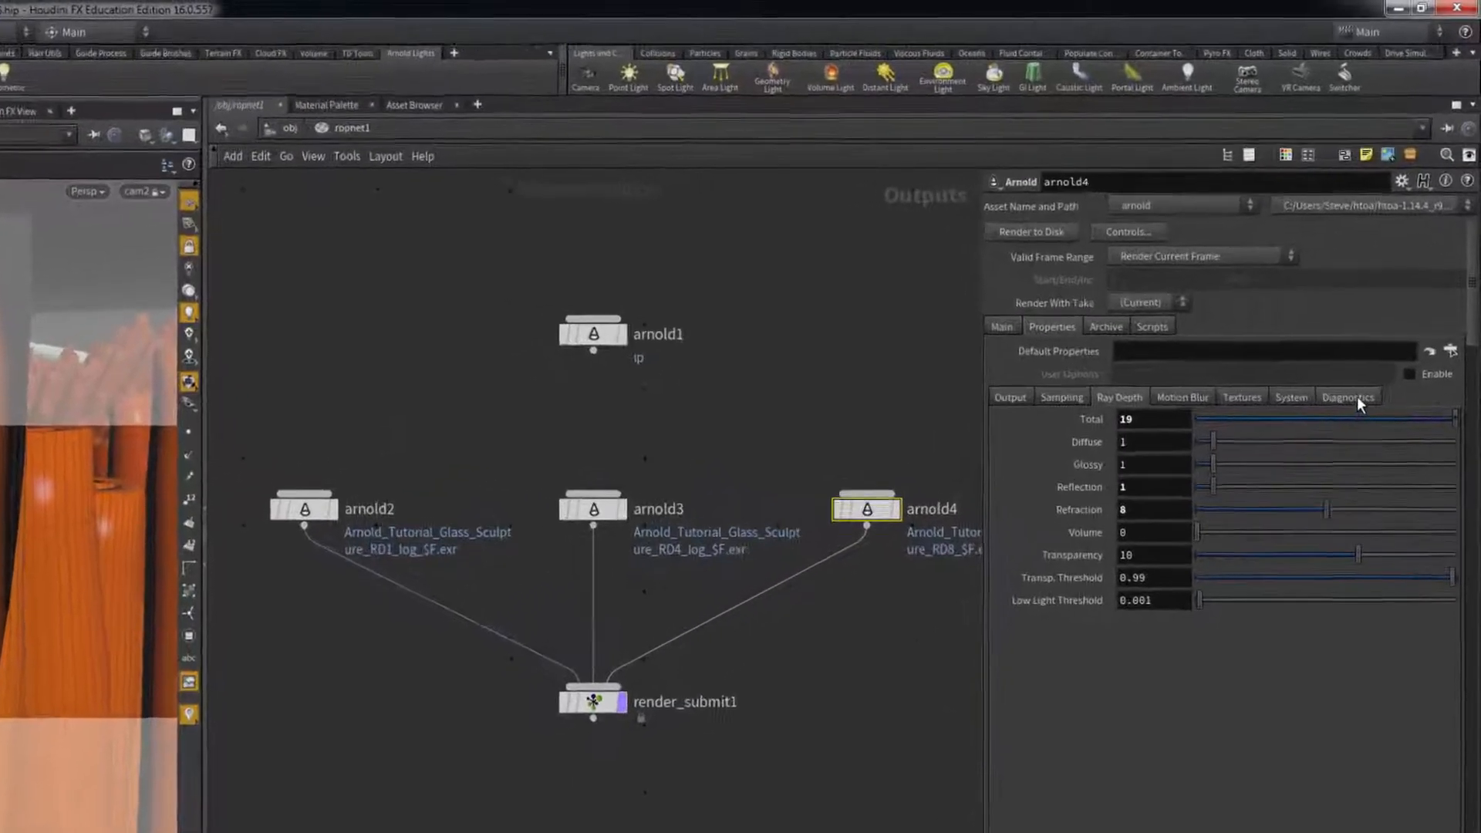
Enable Log to File in arnold4's diagnostics and link its path to the Output Picture parameter by relative reference
left_click(1369, 317)
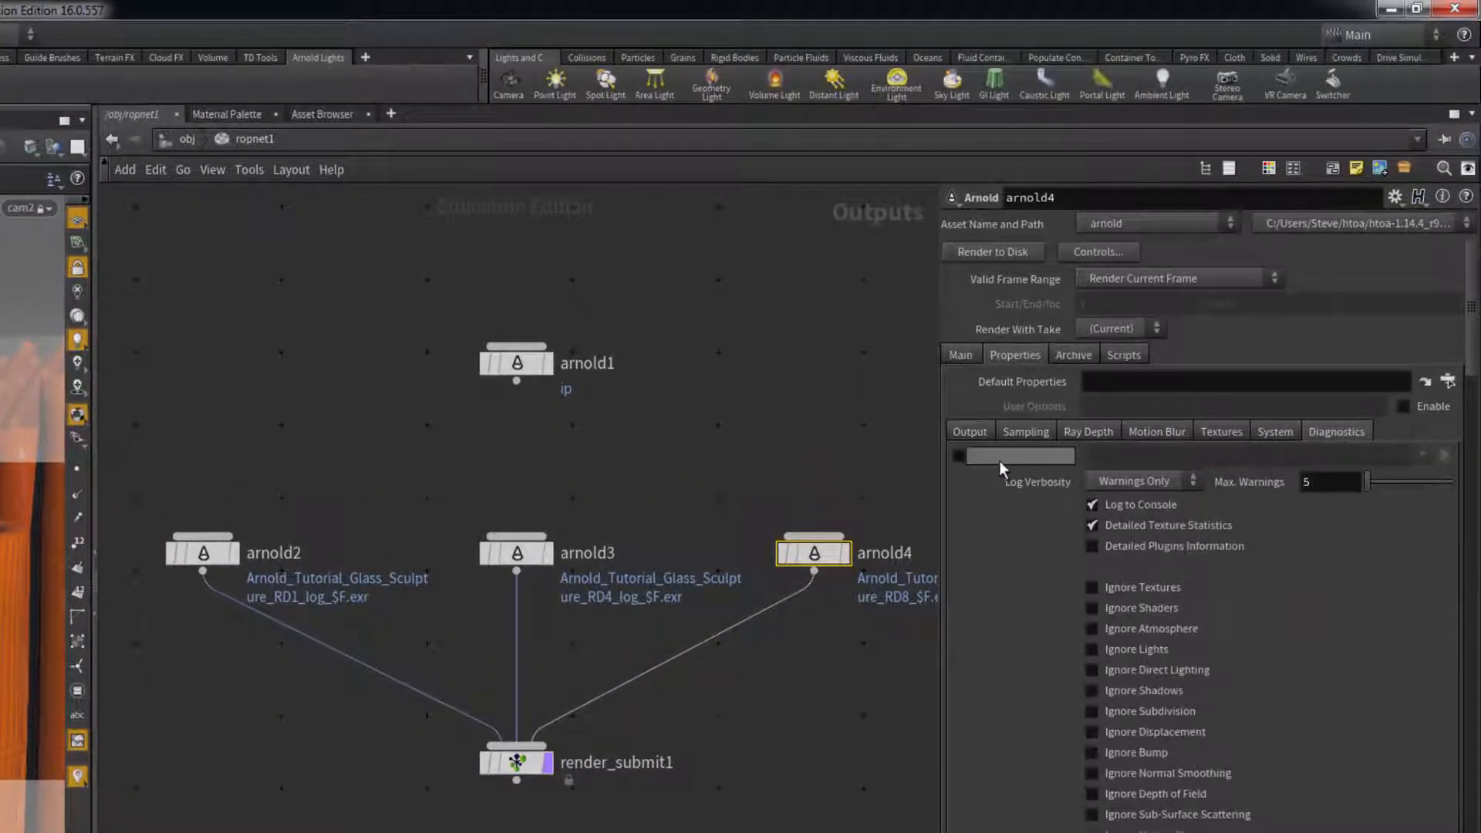
left_click(974, 435)
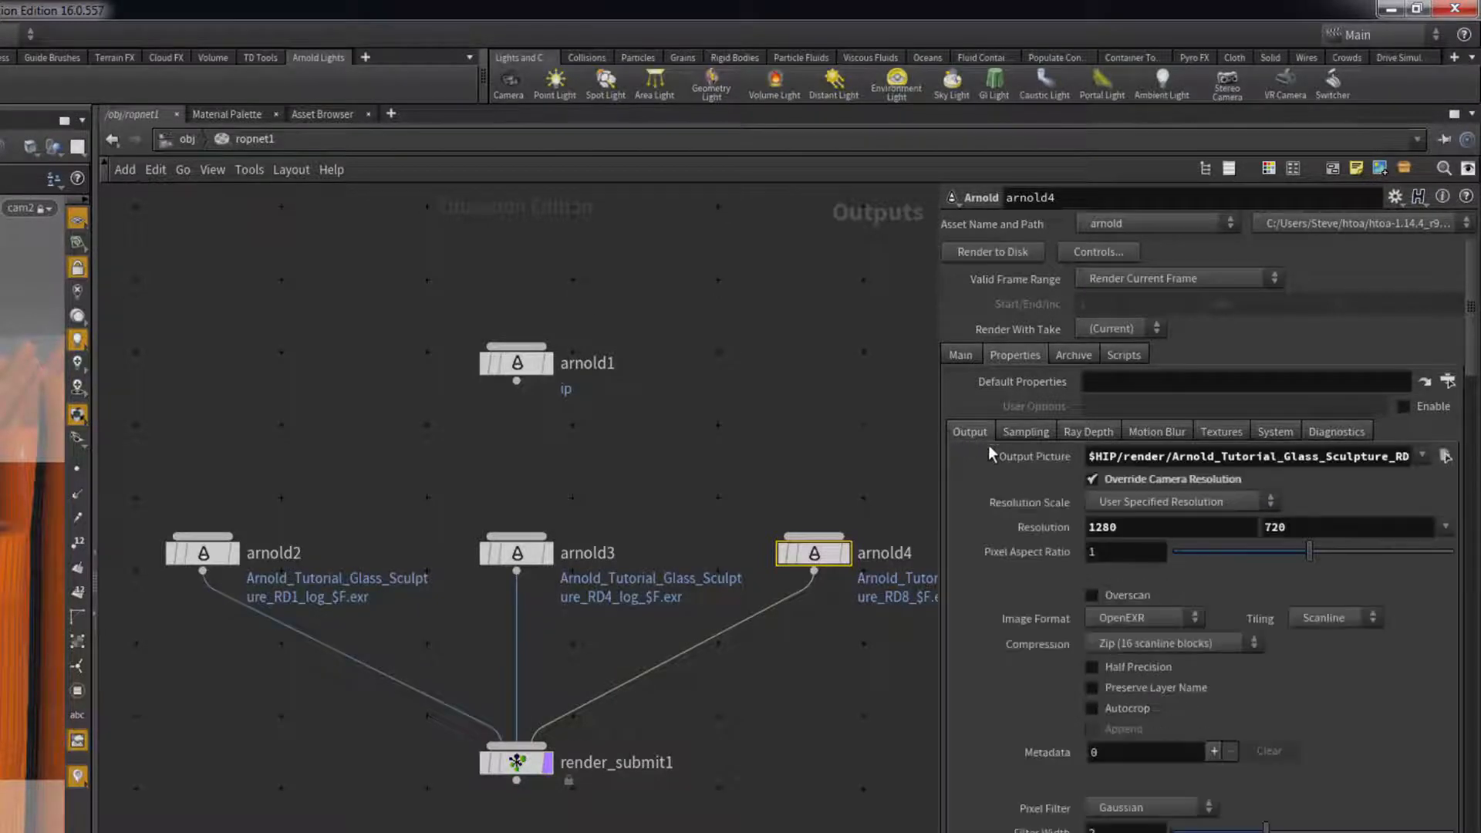
right_click(1041, 458)
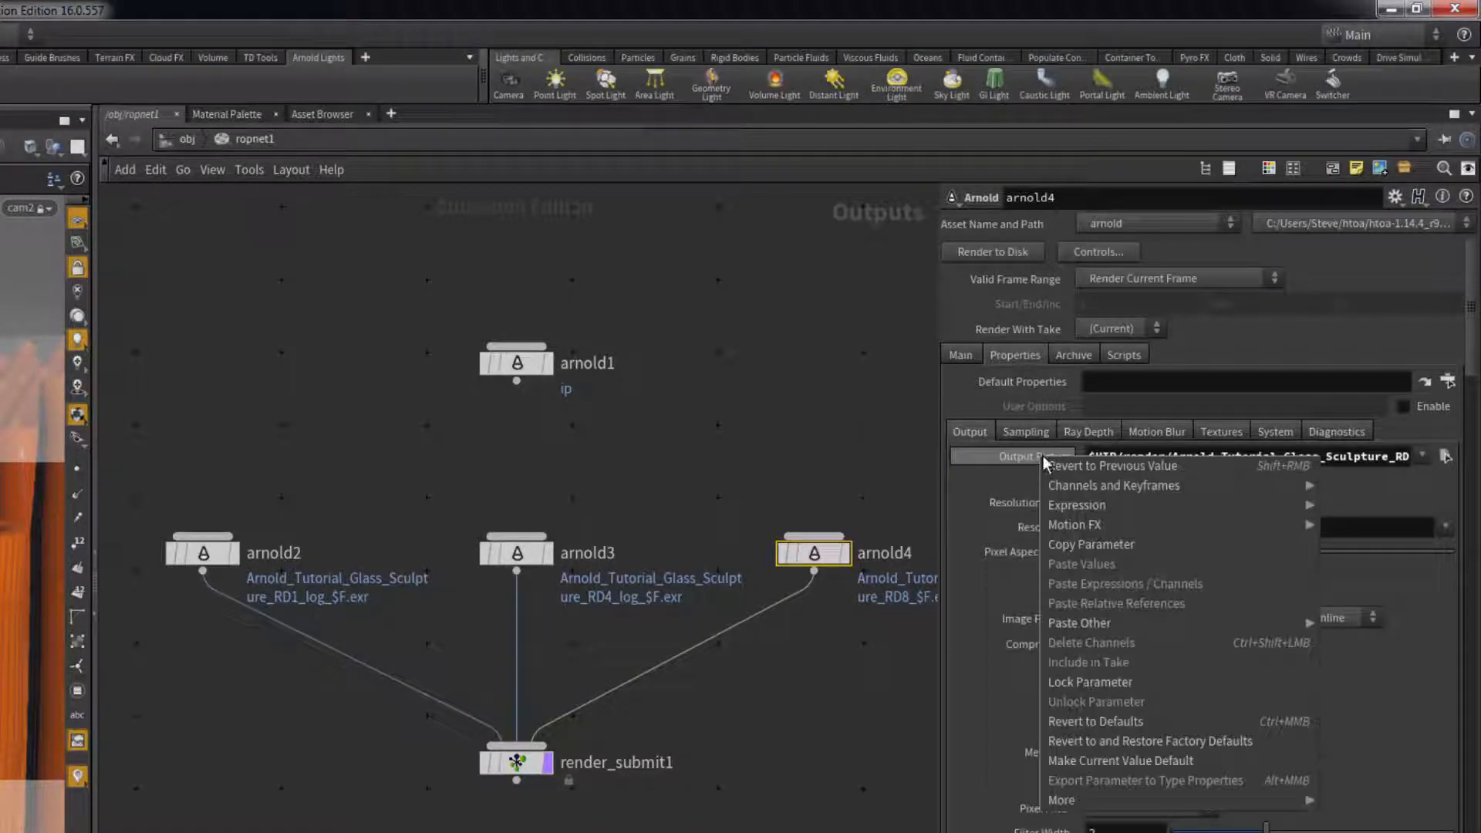
left_click(1061, 548)
right_click(1099, 458)
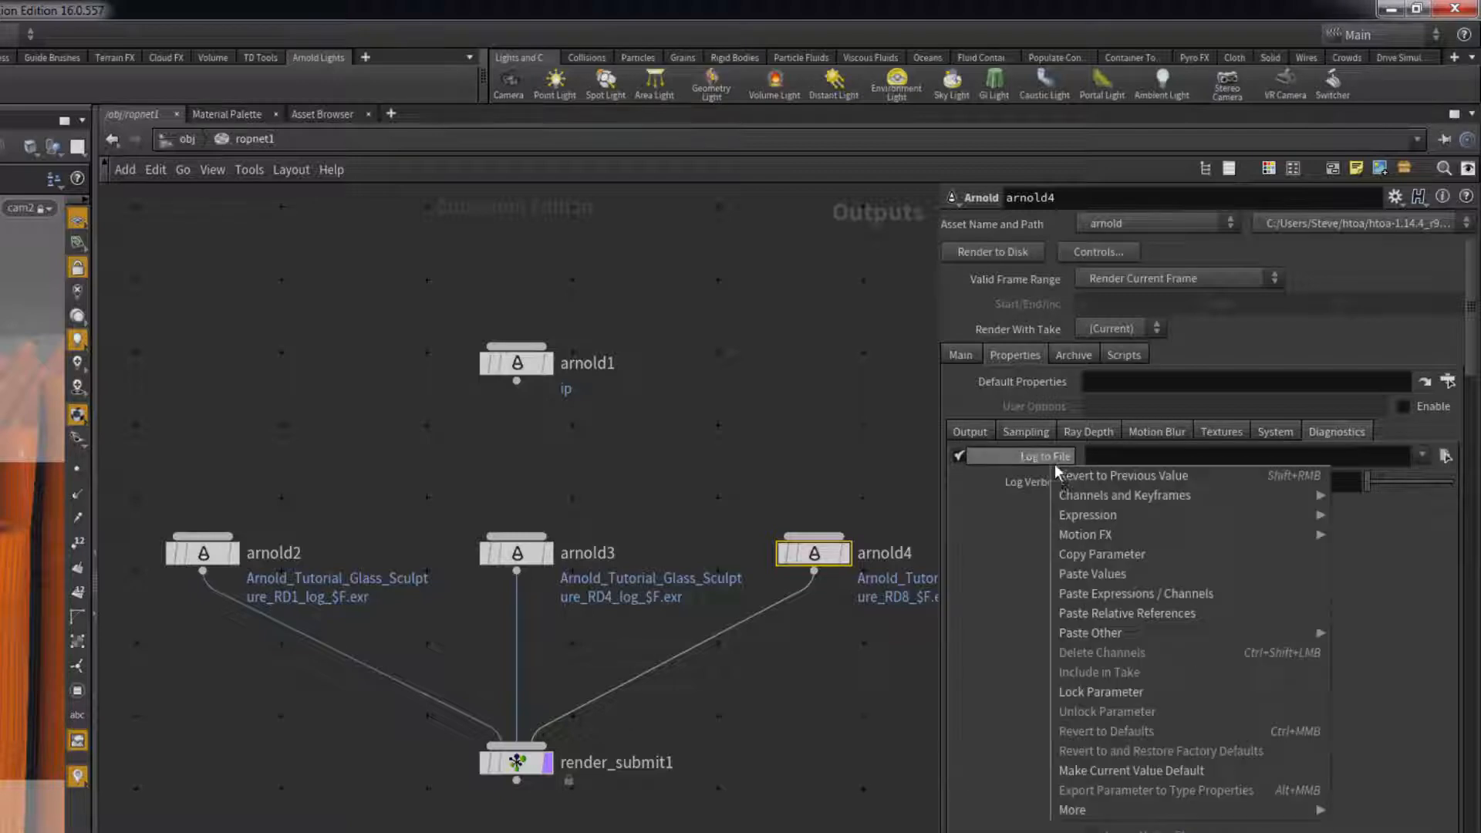
left_click(1110, 611)
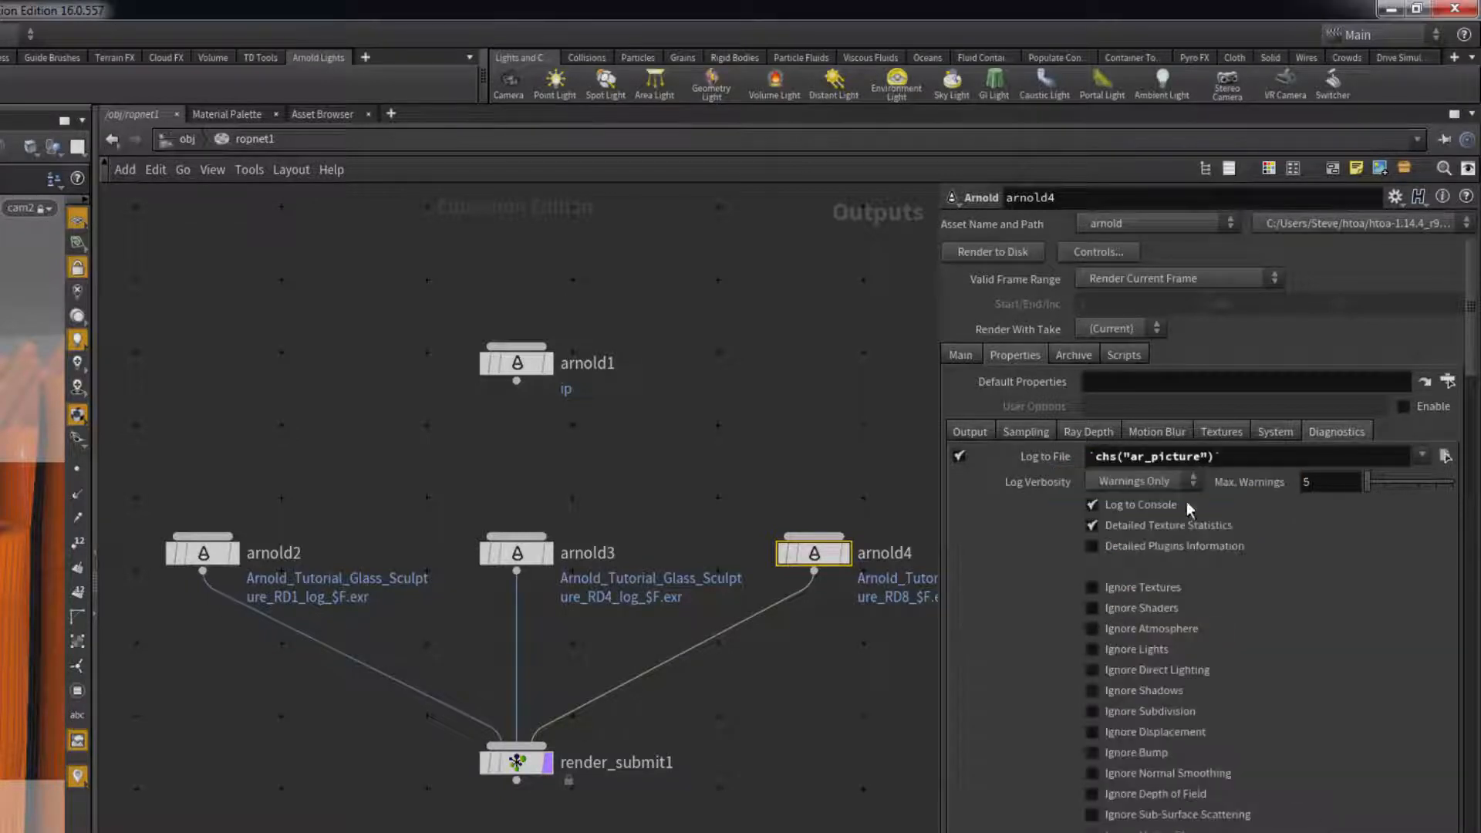
Append .txt to arnold4's log file path and set the log verbosity to Detailed
left_click(1244, 455)
type(".txt")
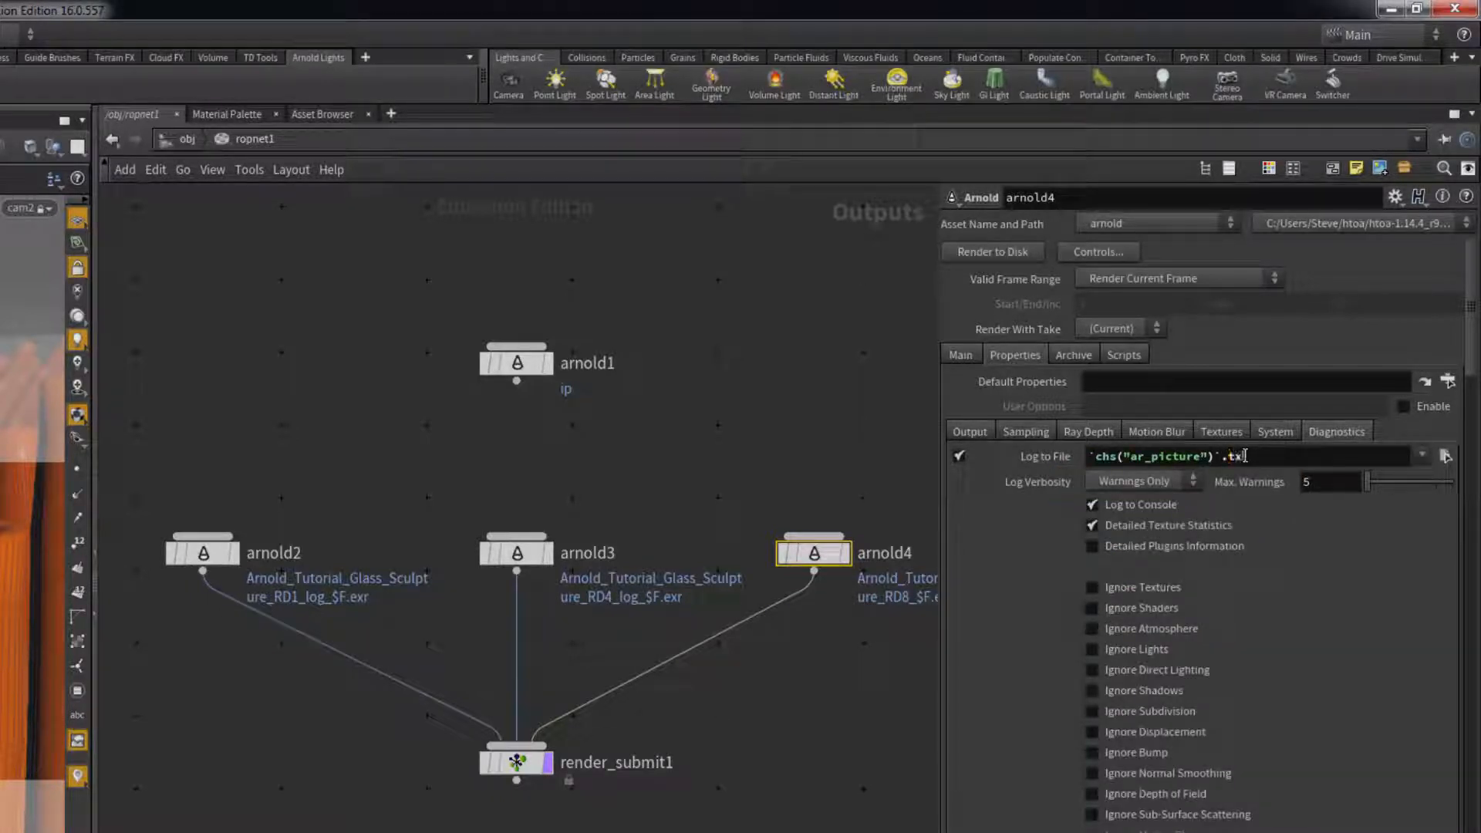
left_click(1188, 484)
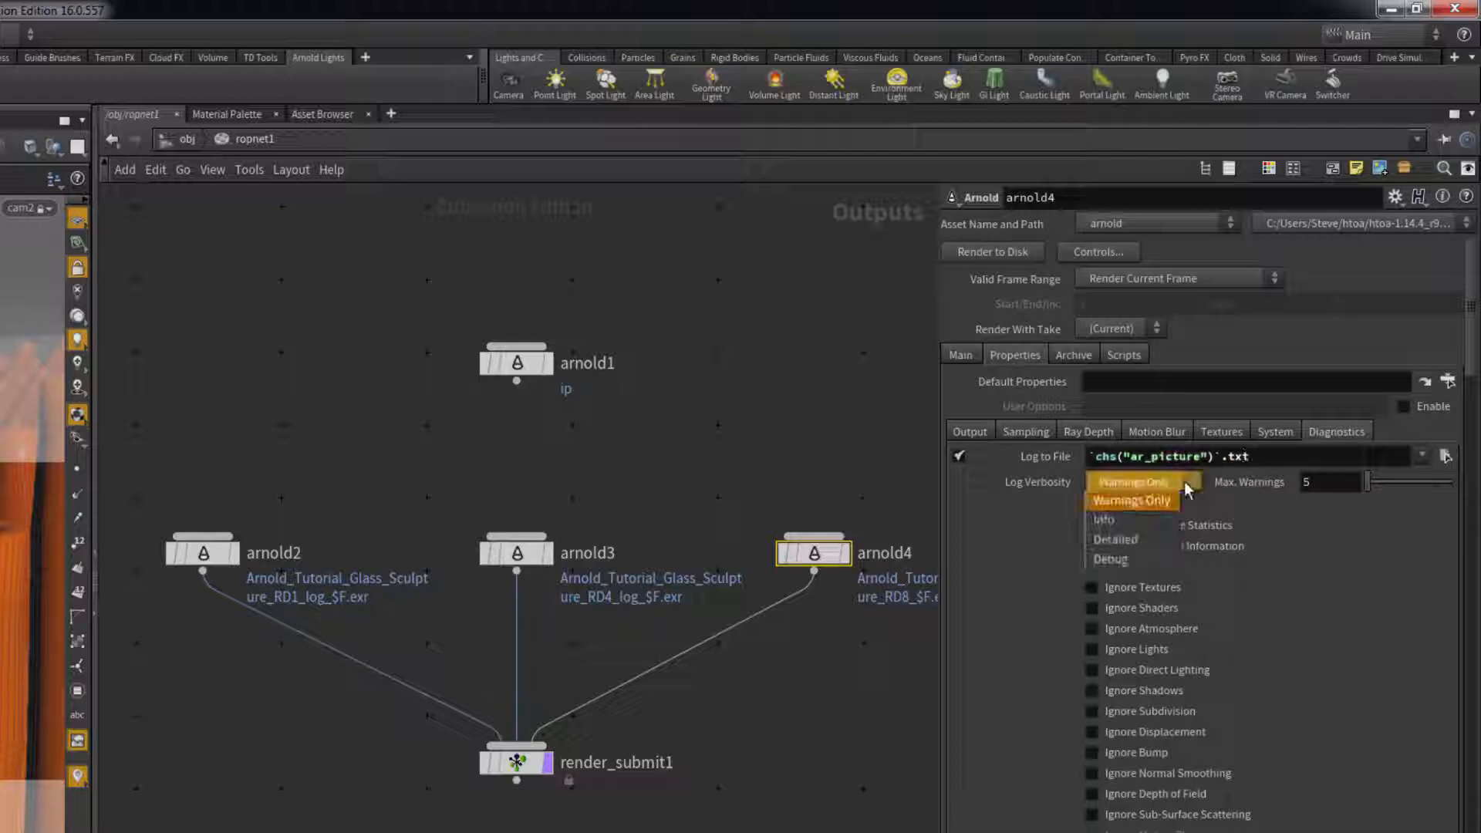
left_click(1156, 549)
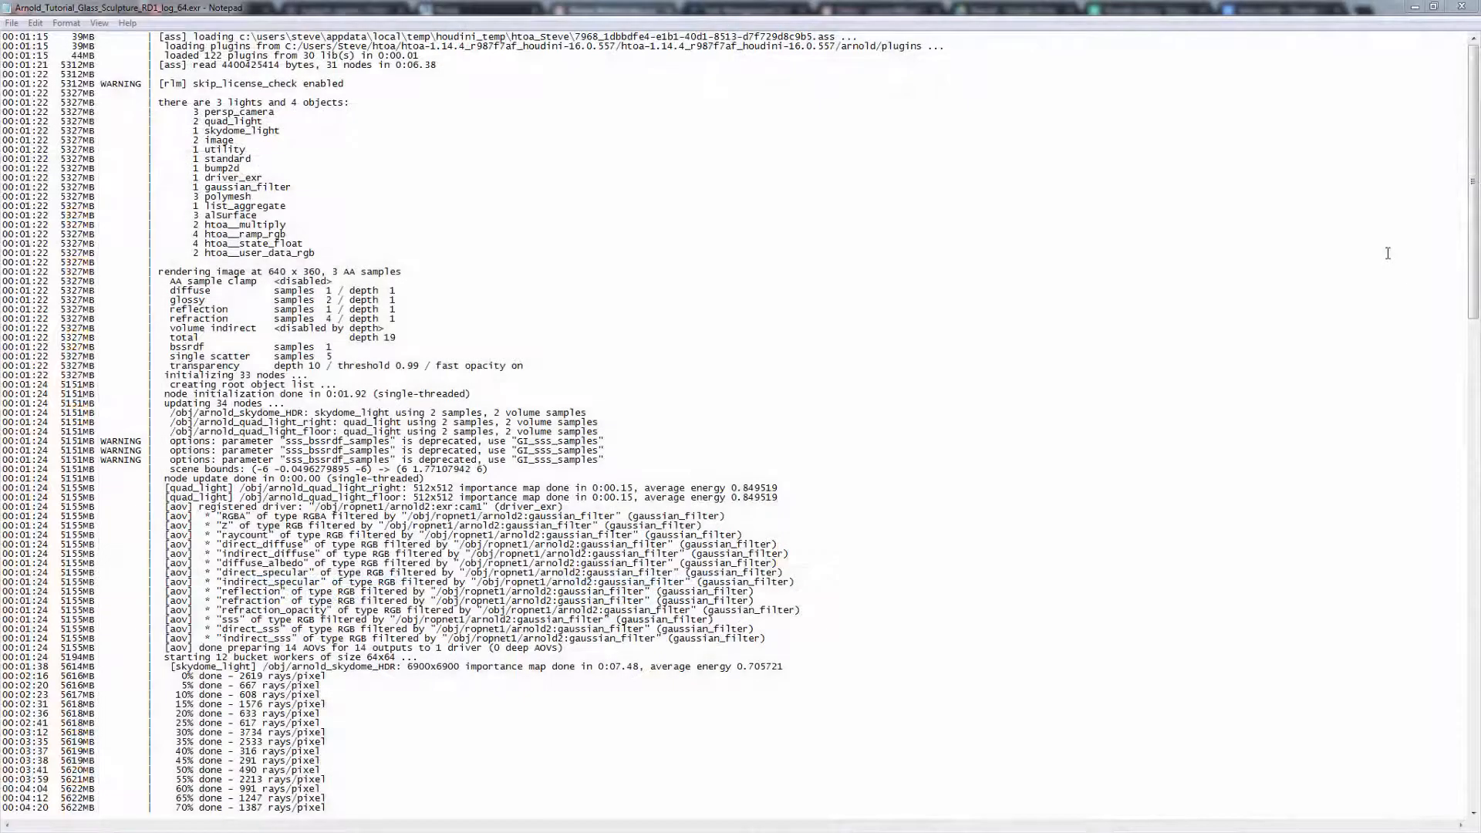
Read through the Arnold_Tutorial_Glass_Sculpture_RD1_log_64.exr render log in Notepad, down to its texture and warning statistics
scroll(1388, 253, "down", 14)
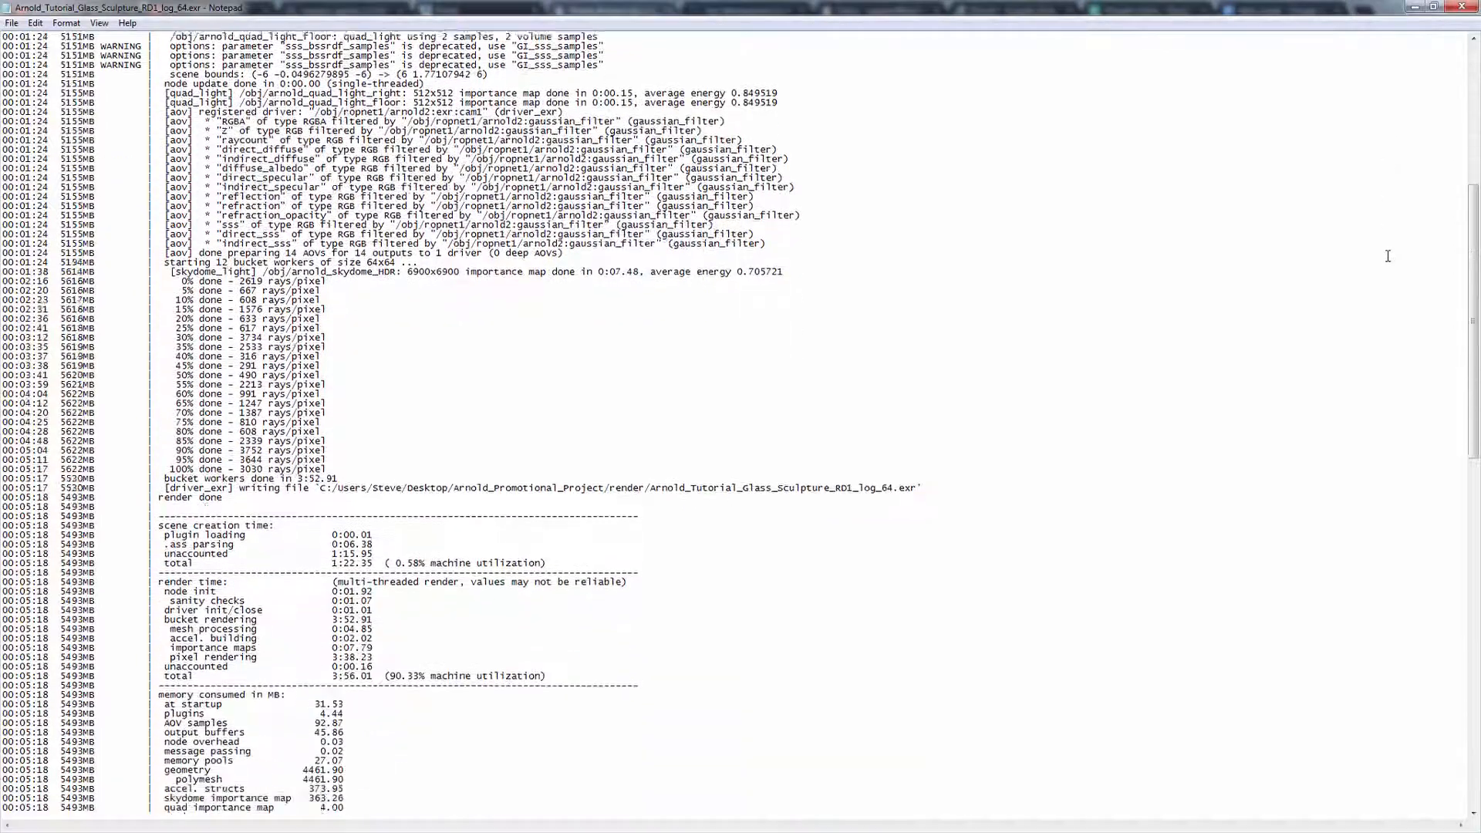
scroll(1387, 255, "down", 14)
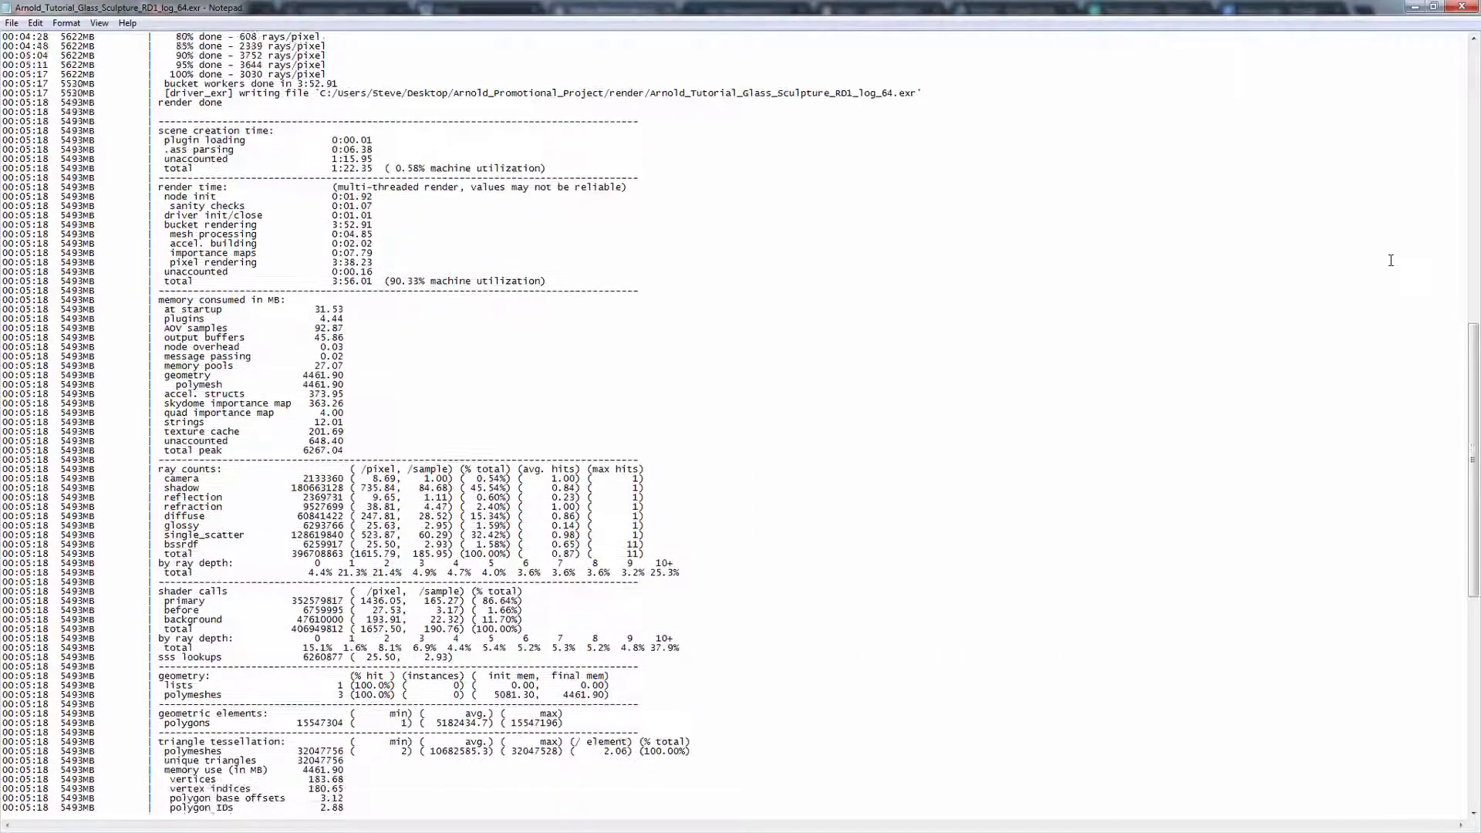
scroll(1391, 259, "down", 18)
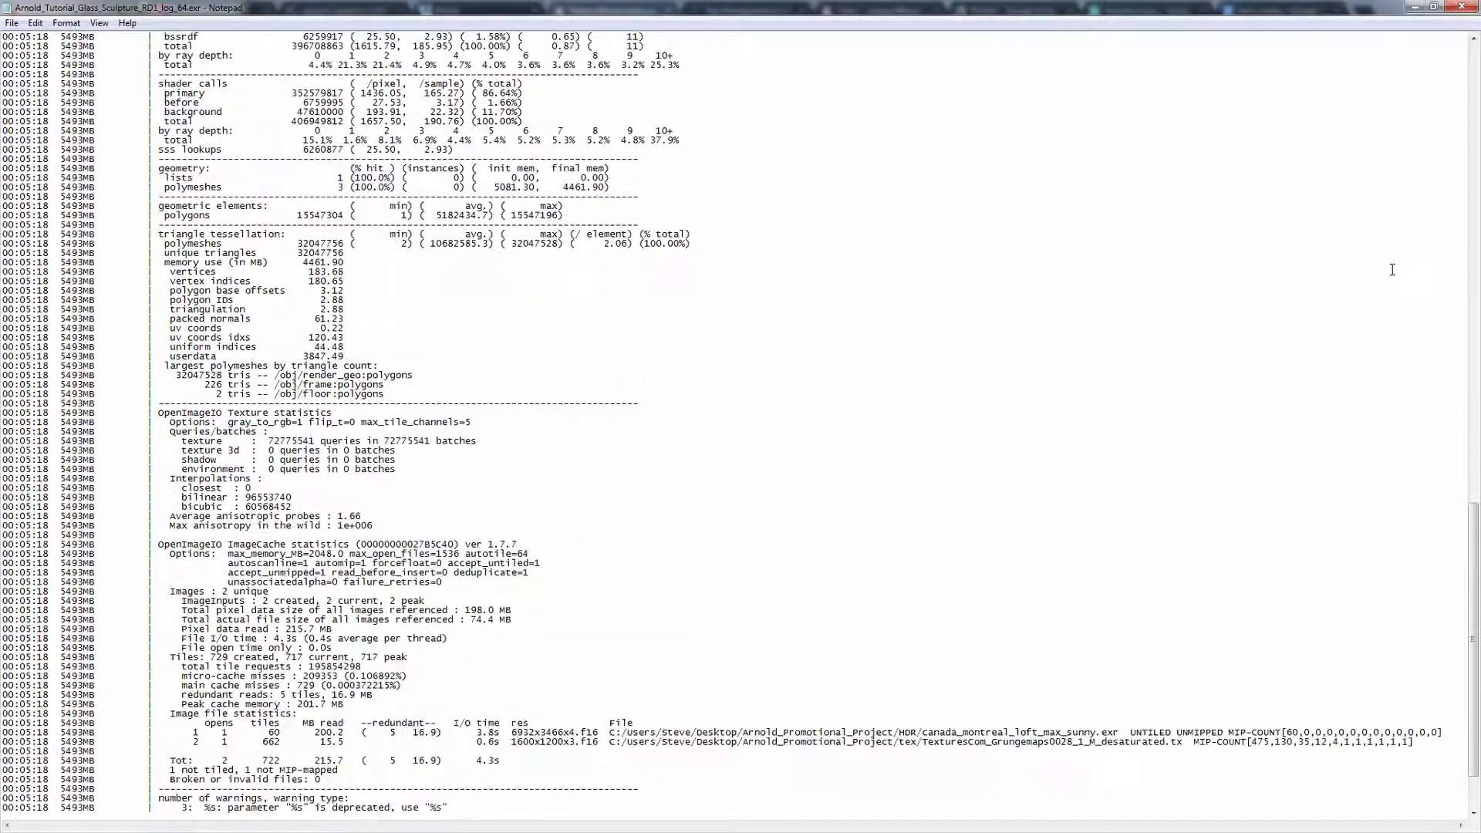
scroll(1392, 270, "down", 3)
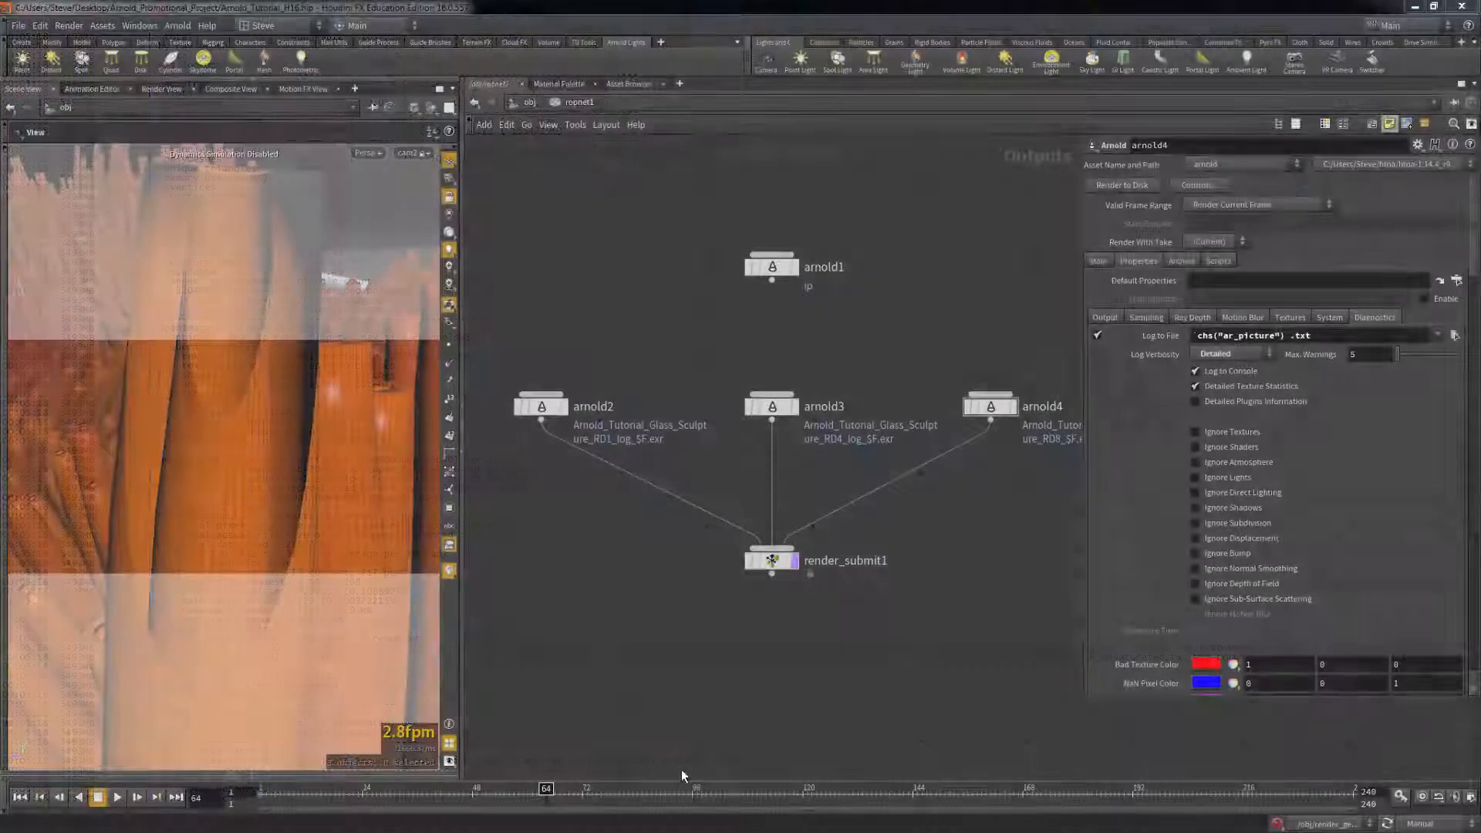
Switch back to Houdini and start a GridMarkets render submission from the render_submit1 node
mouse_move(770, 563)
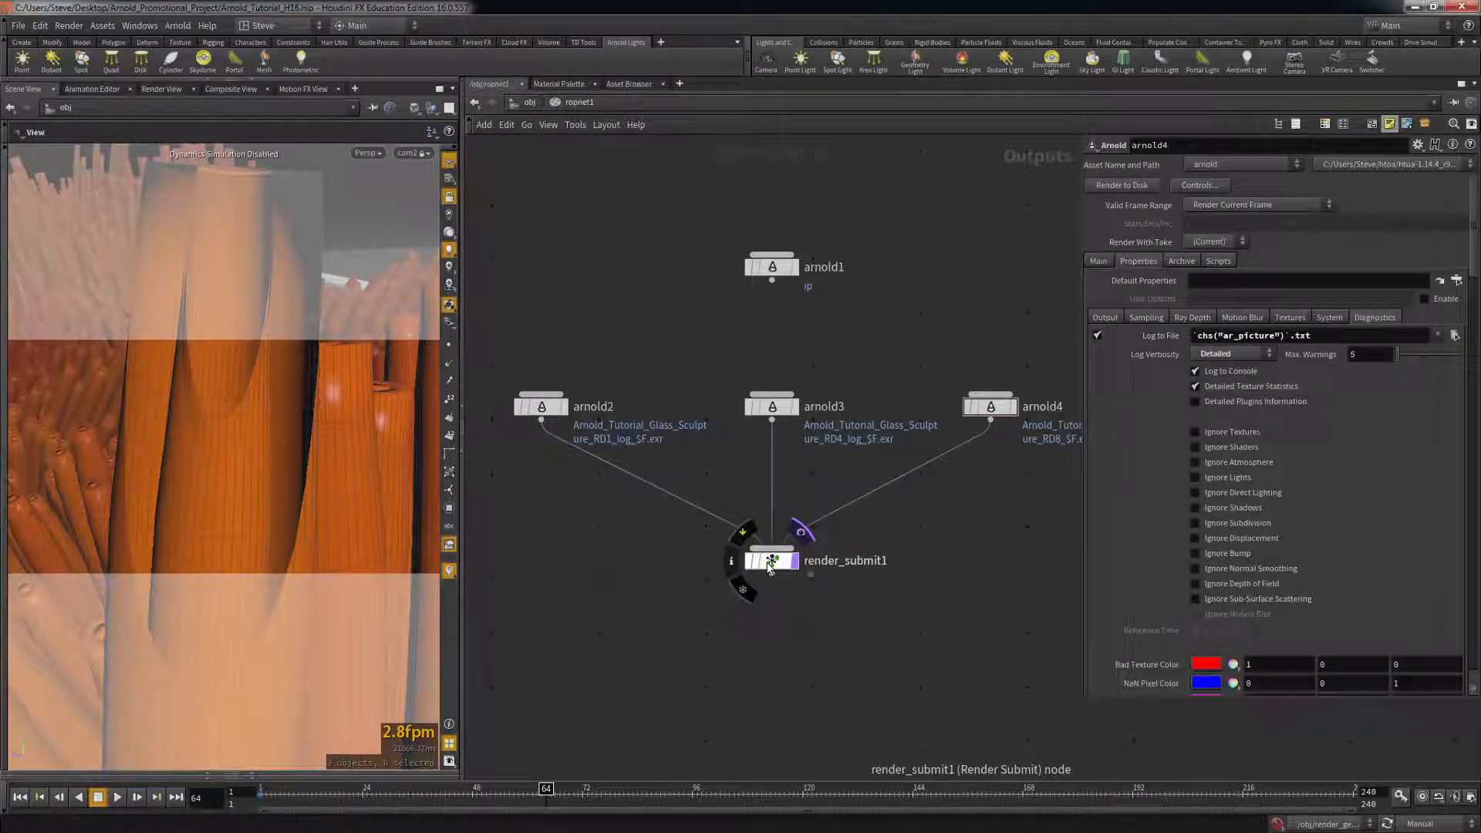
left_click(770, 564)
left_click(1118, 202)
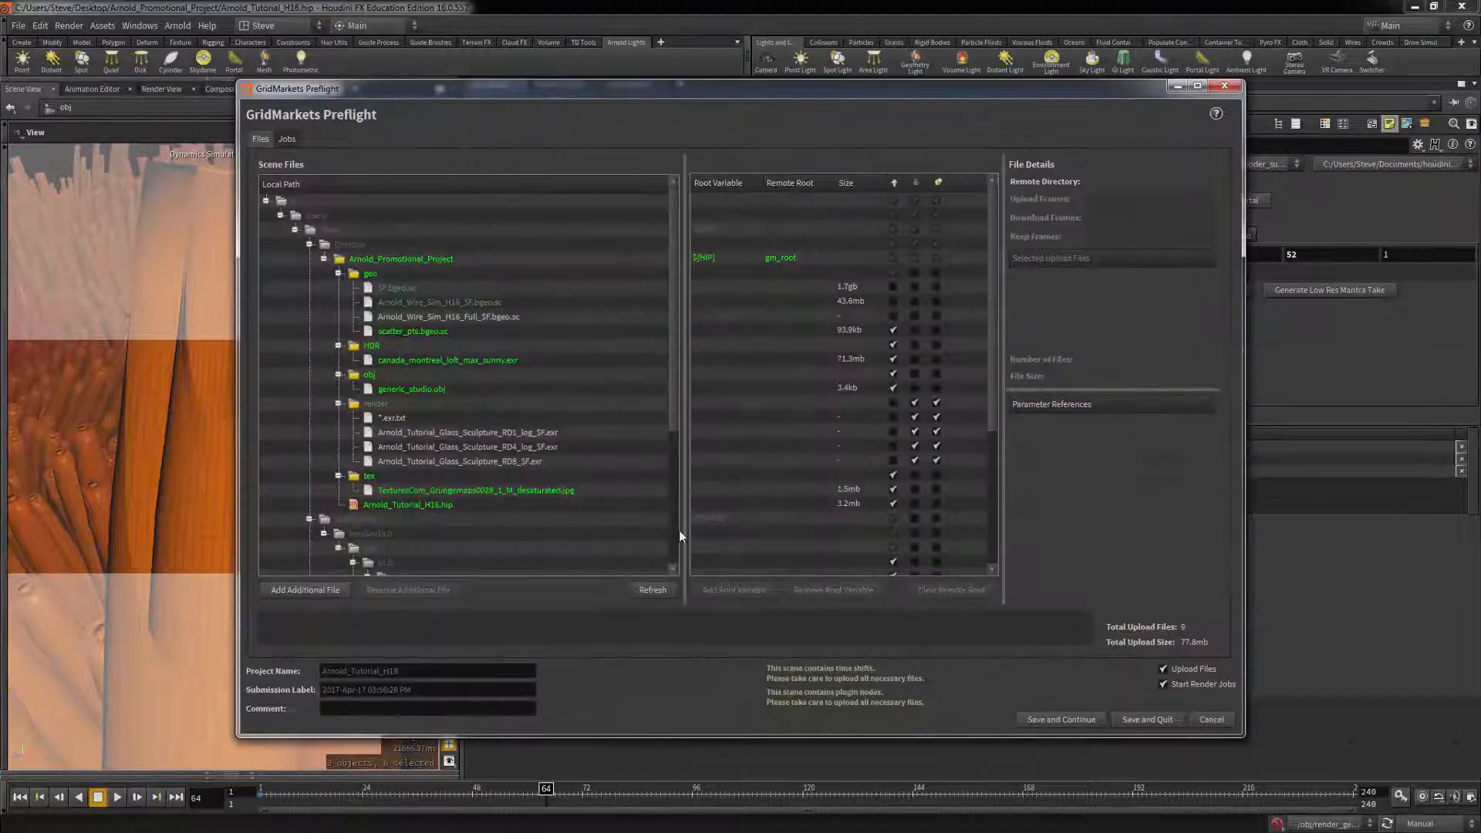
Inspect the details of the queued Arnold render jobs in GridMarkets Preflight
left_click(294, 140)
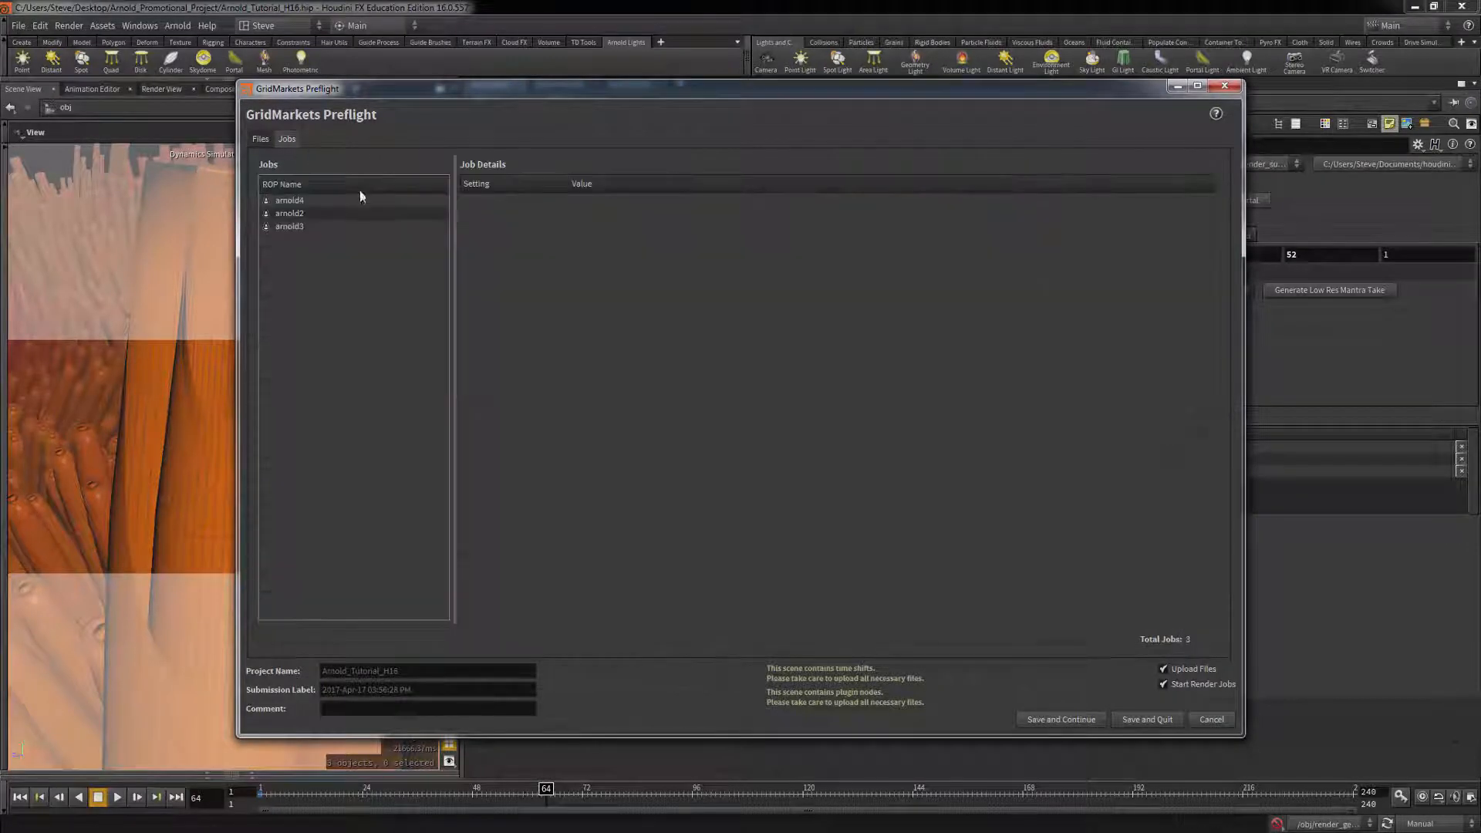
left_click(363, 202)
left_click(364, 226)
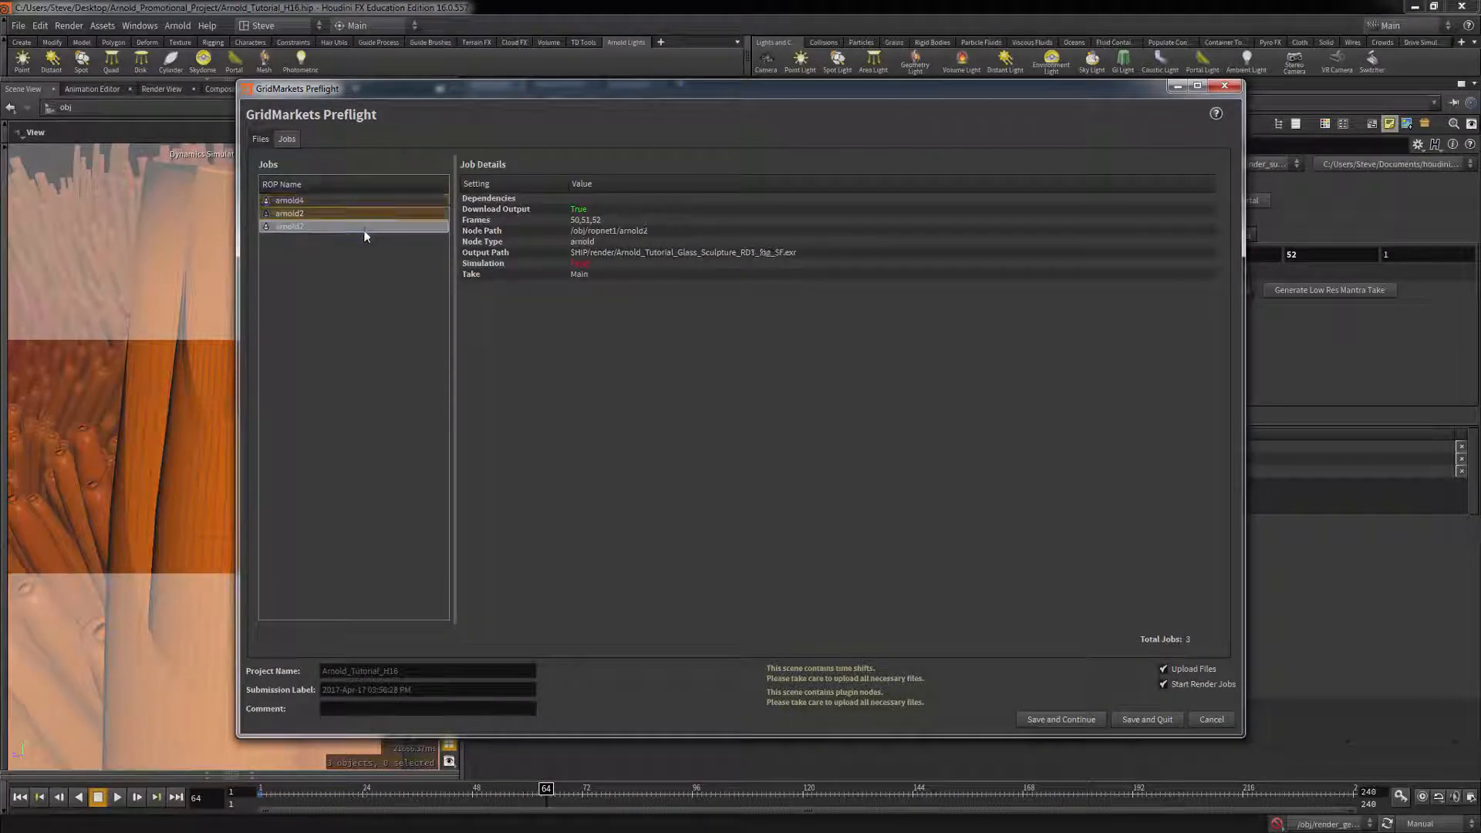
Add the alShaders-linux folder from the project directory to the scene files for upload
left_click(258, 139)
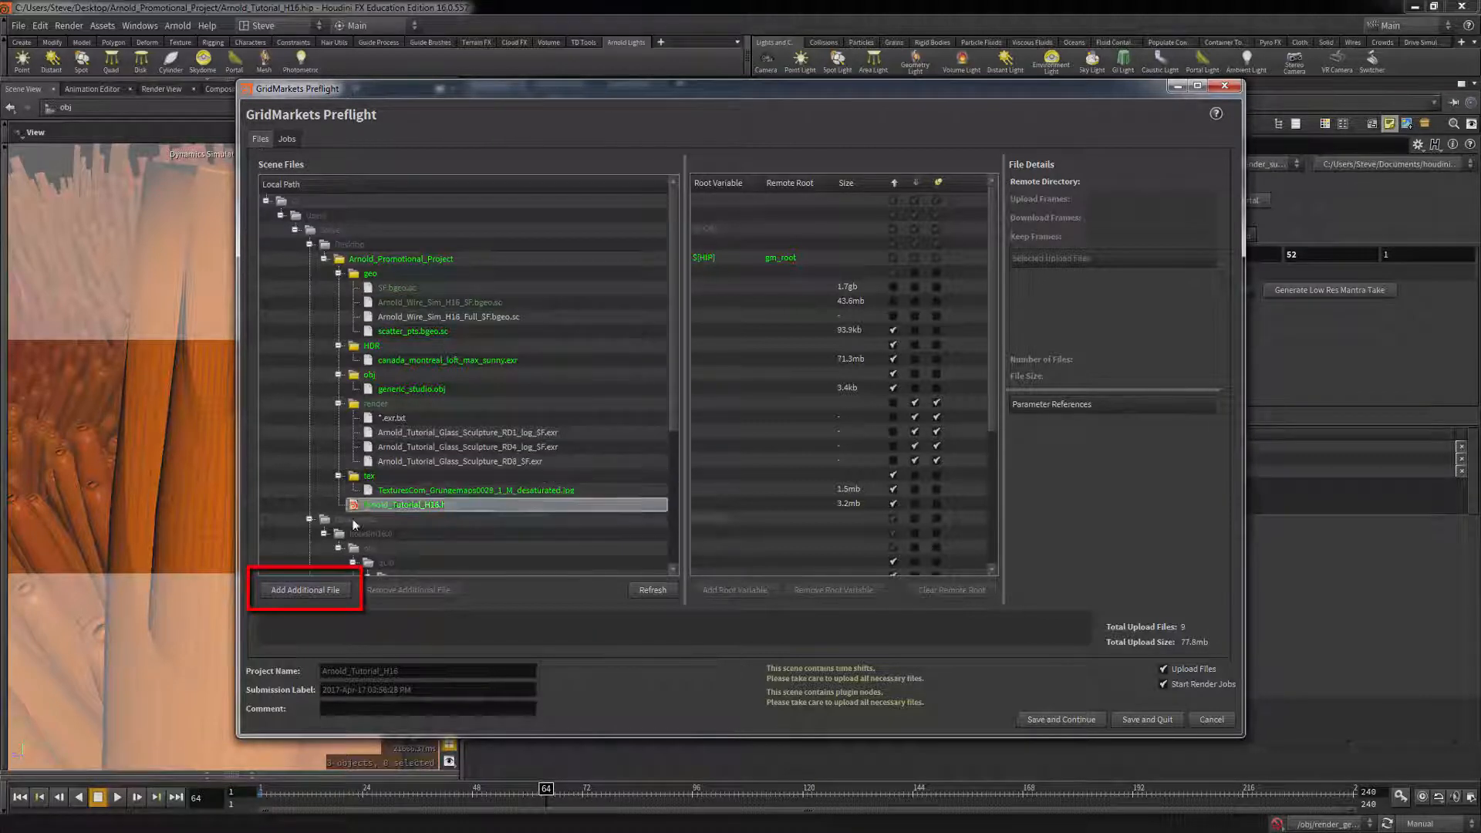
left_click(316, 592)
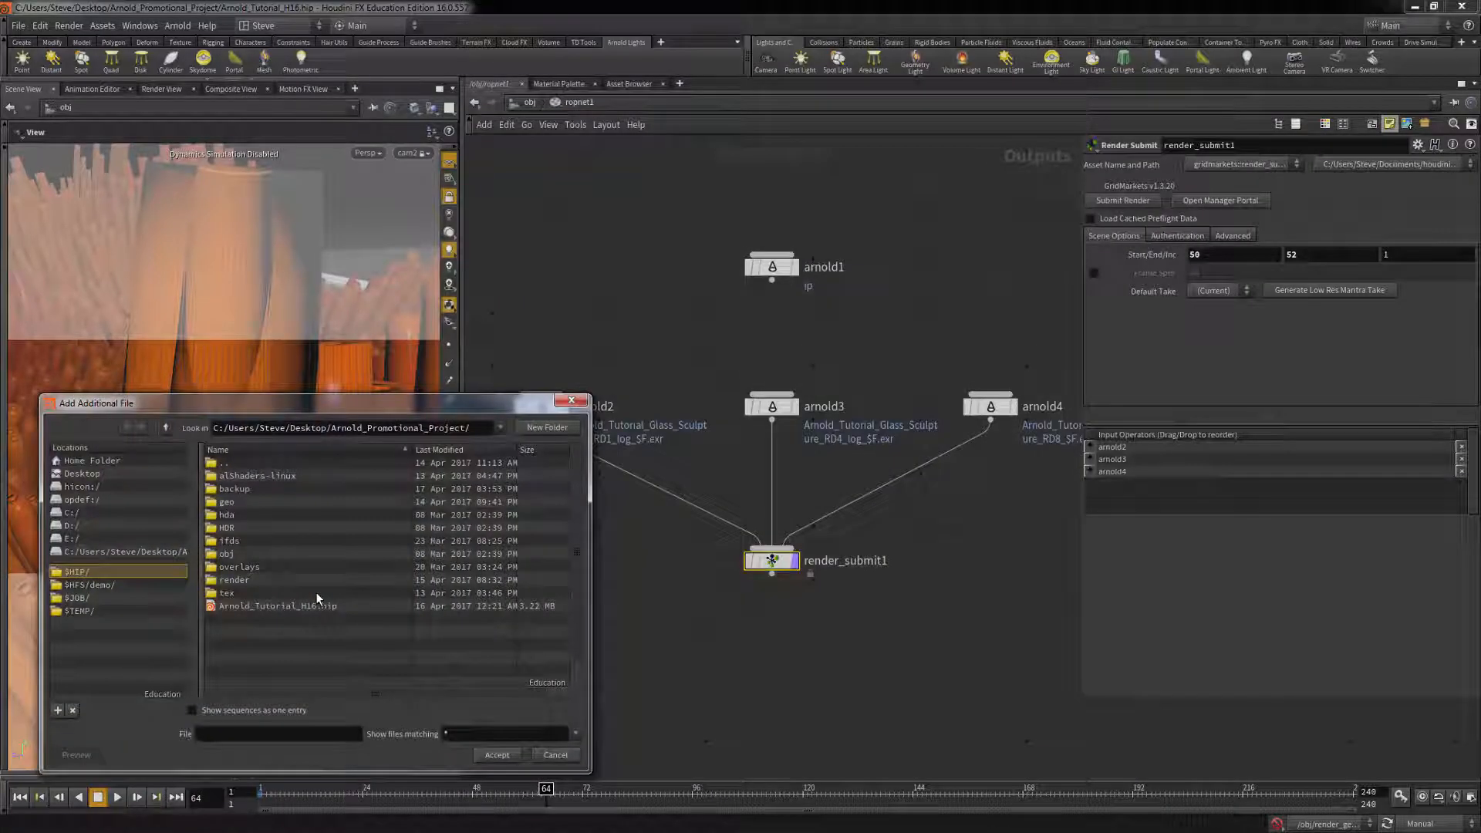
left_click(296, 475)
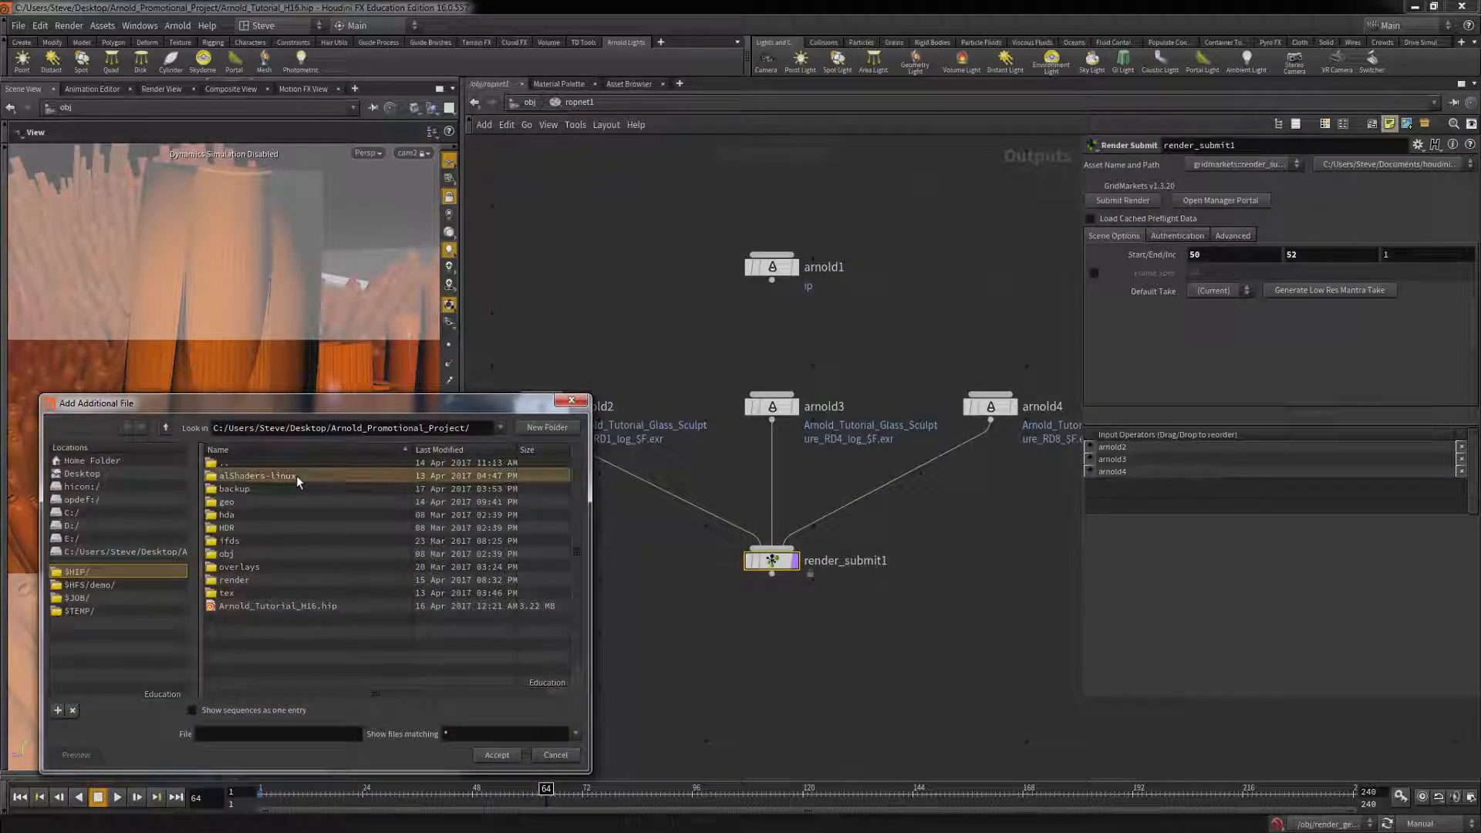
left_click(494, 754)
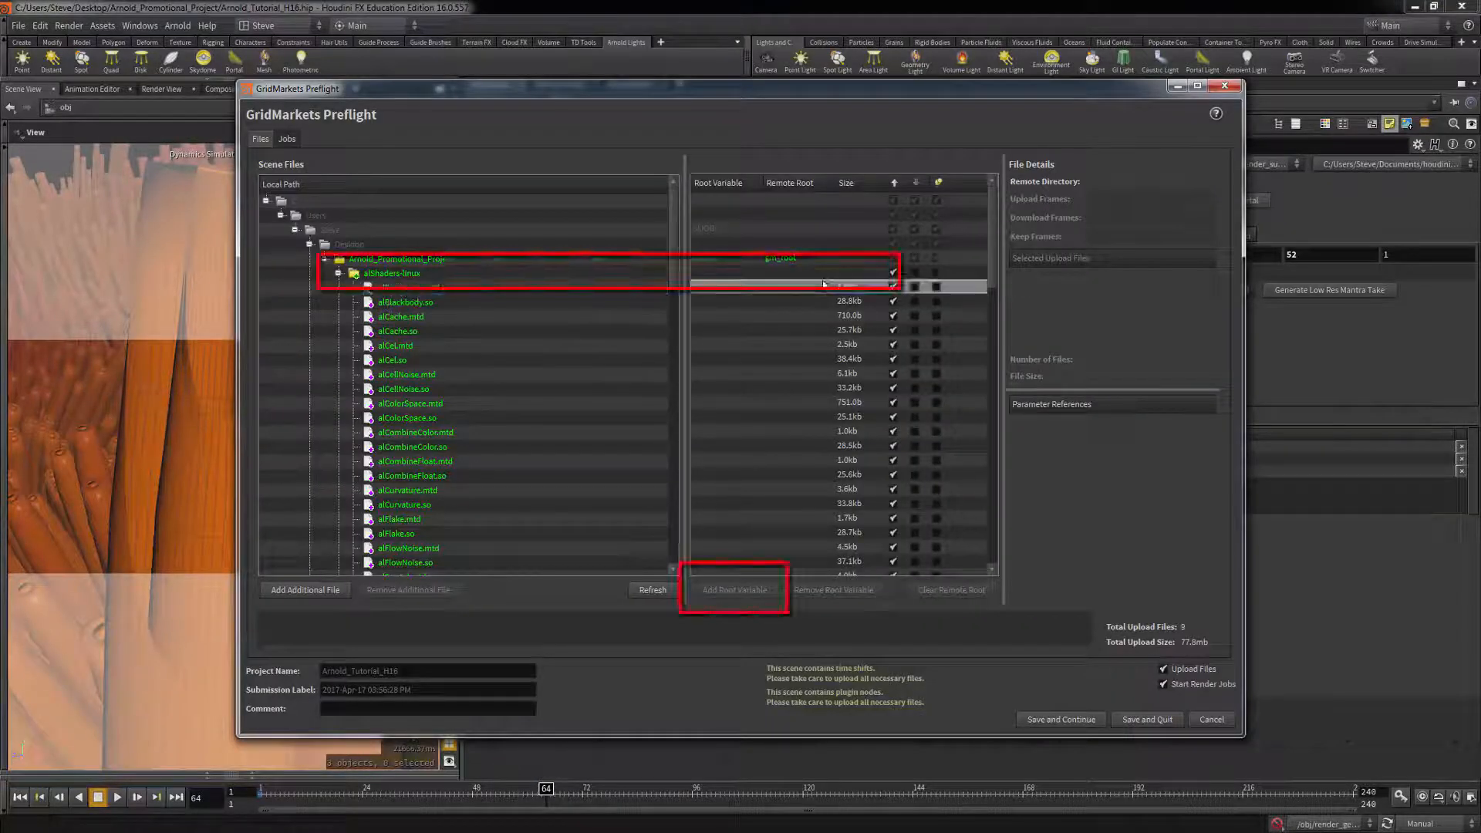
Add a root variable named AL with the DSO remote root type for the alShaders-linux folder
left_click(763, 271)
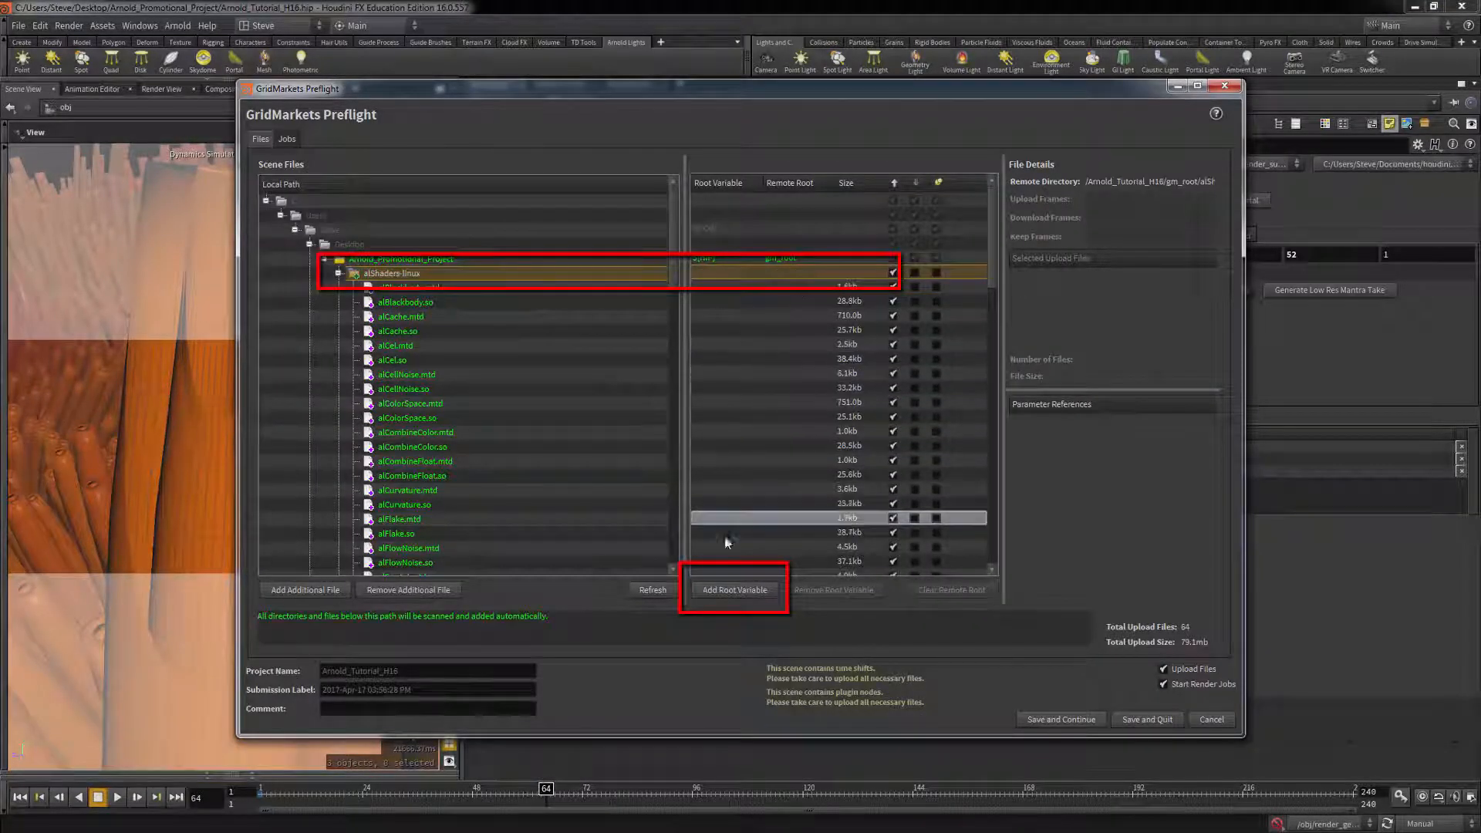
left_click(725, 590)
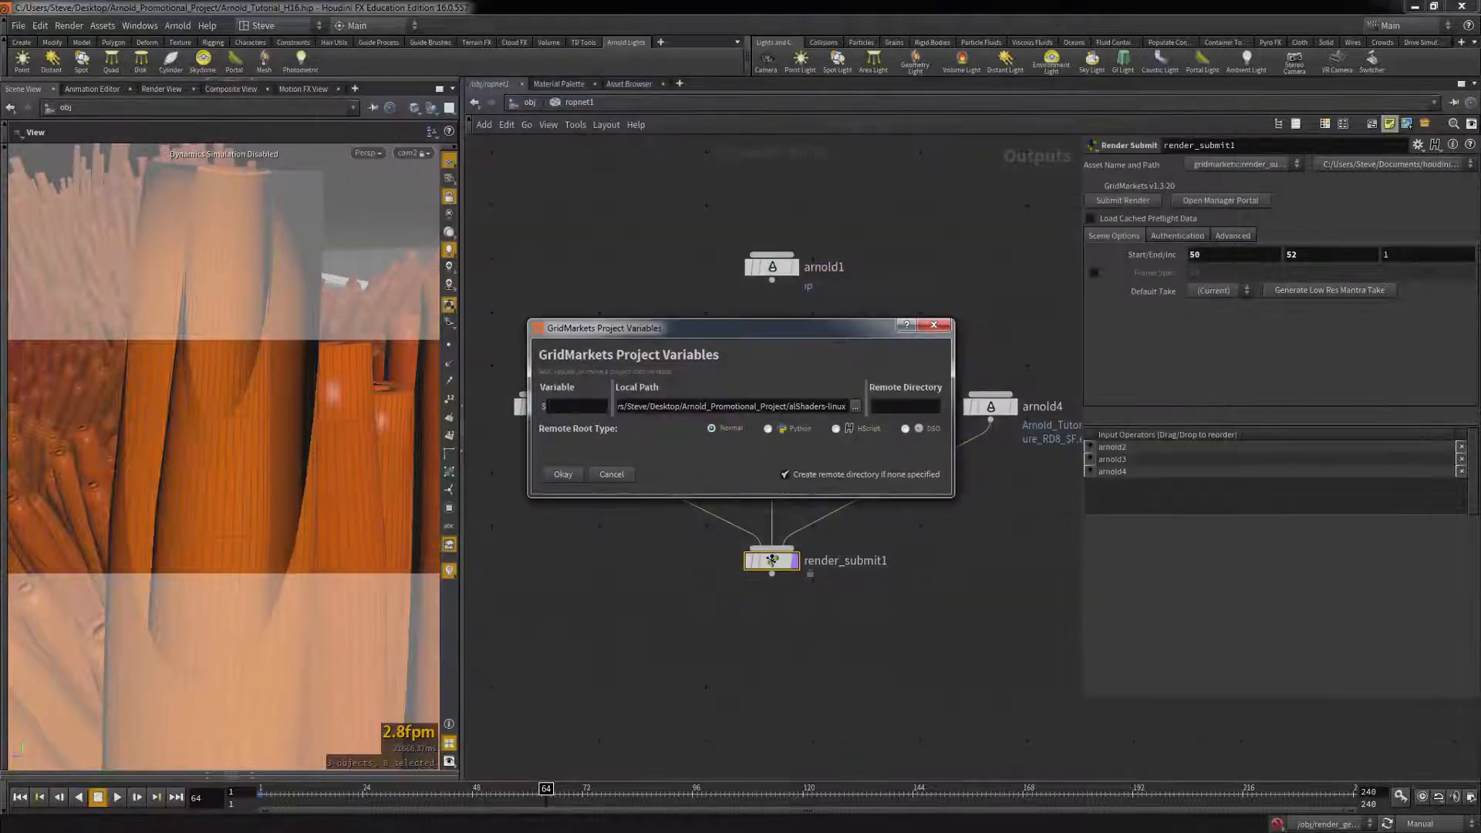
type("AL")
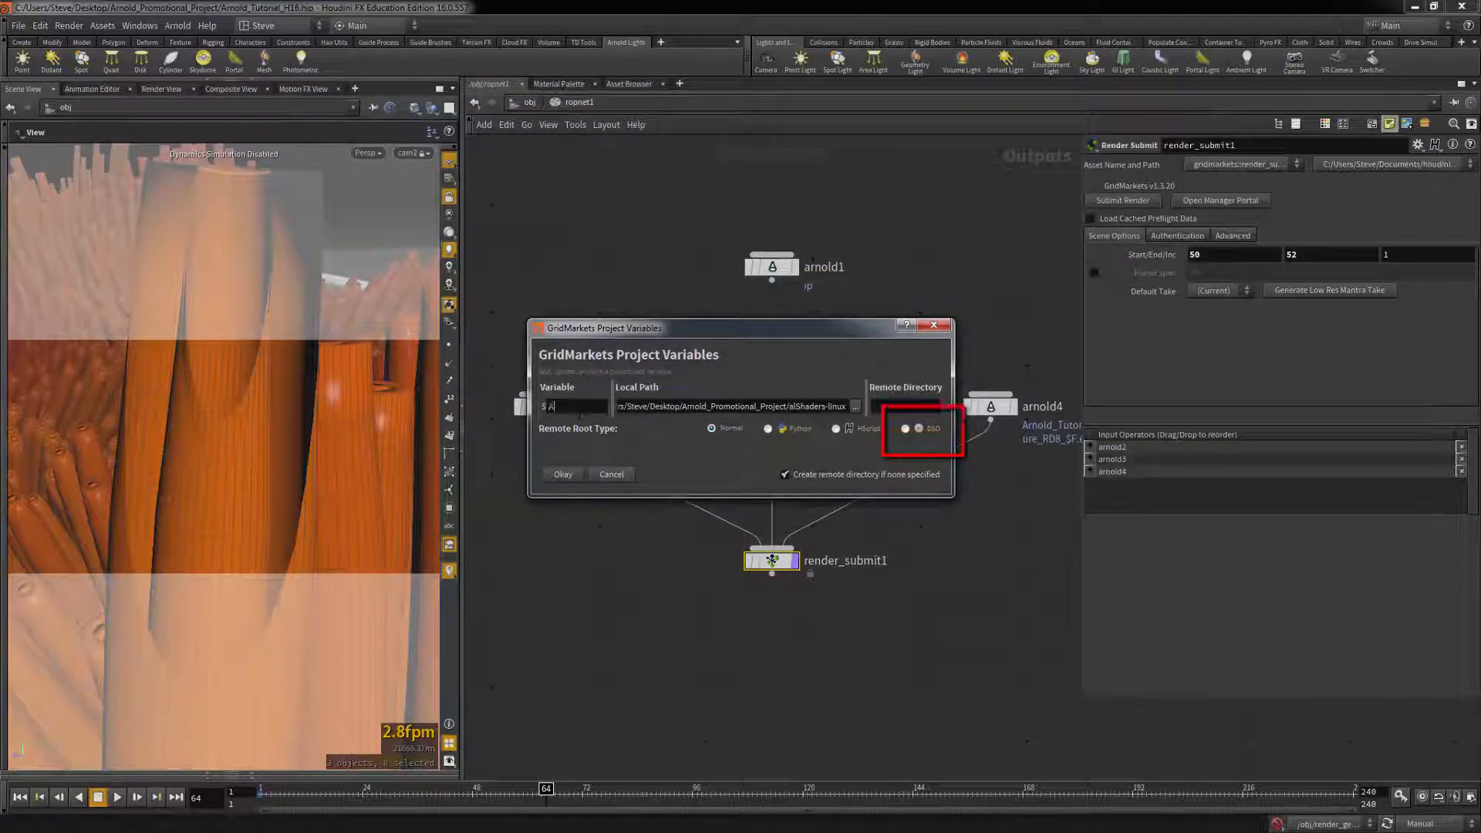
left_click(906, 429)
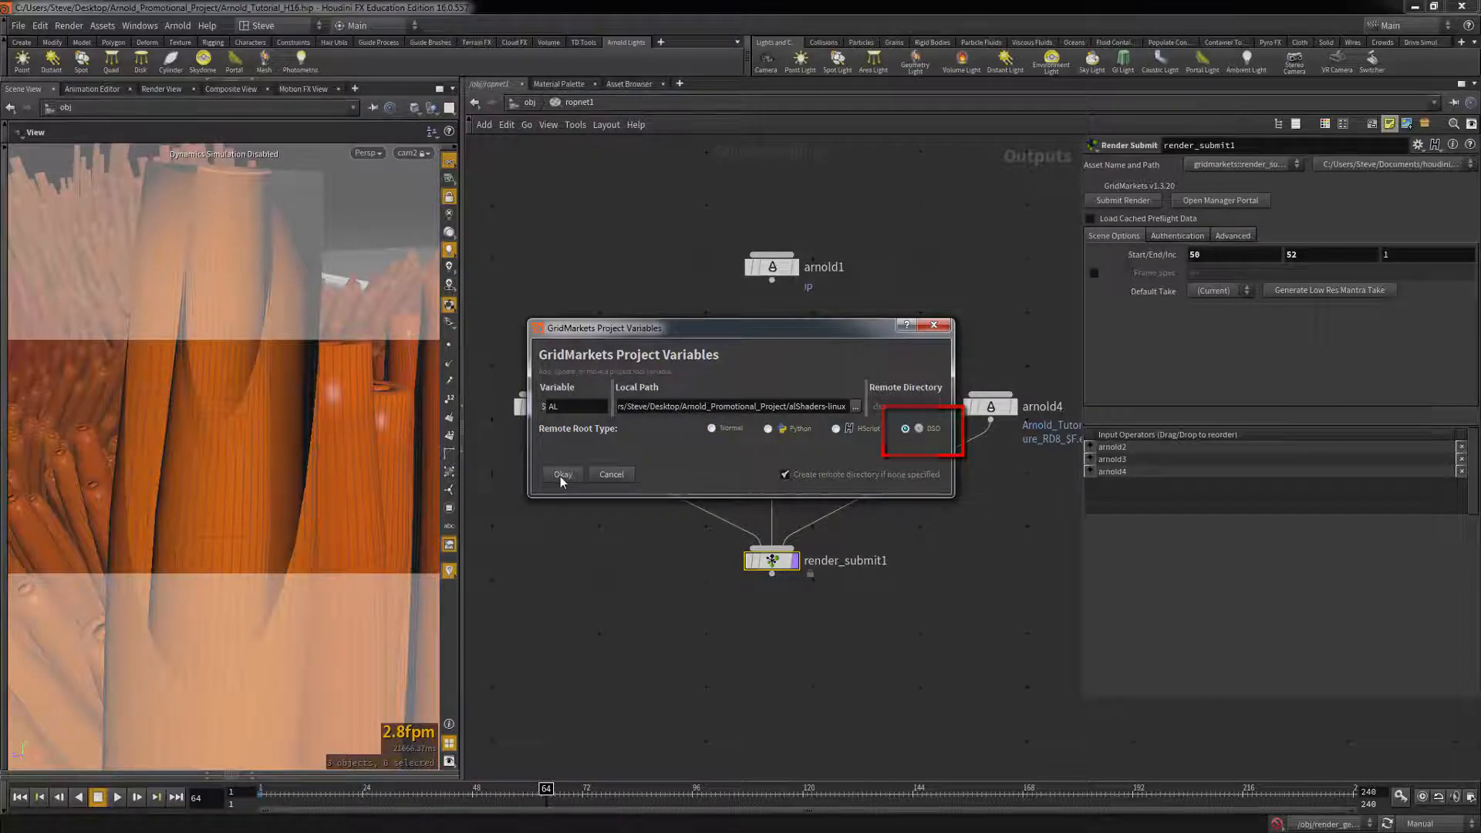
left_click(562, 474)
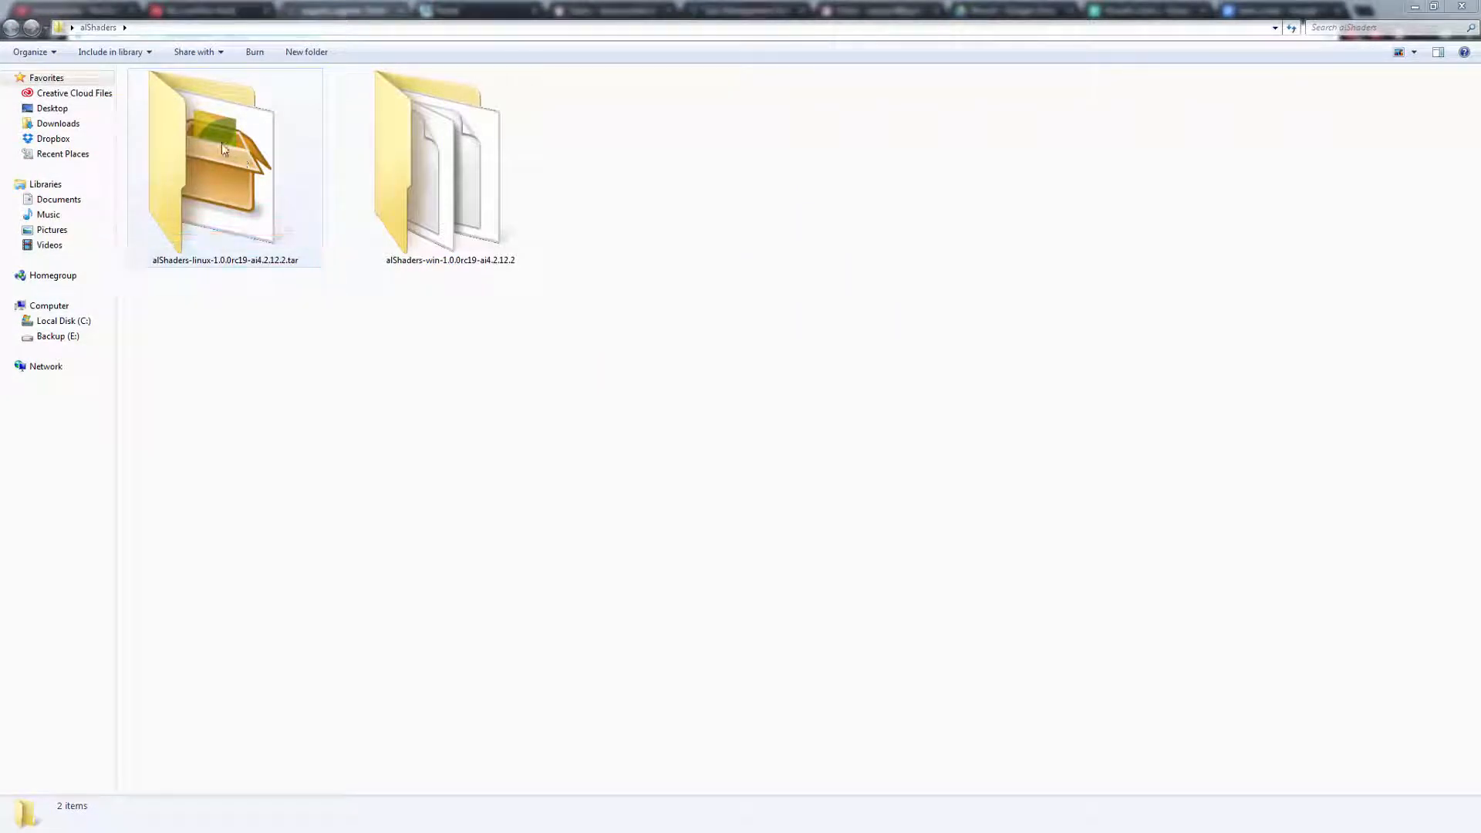
Switch to Windows Explorer and view the bin folder of the alShaders-linux-1.0.0rc19-ai4.2.12.2 download
double_click(219, 147)
double_click(186, 96)
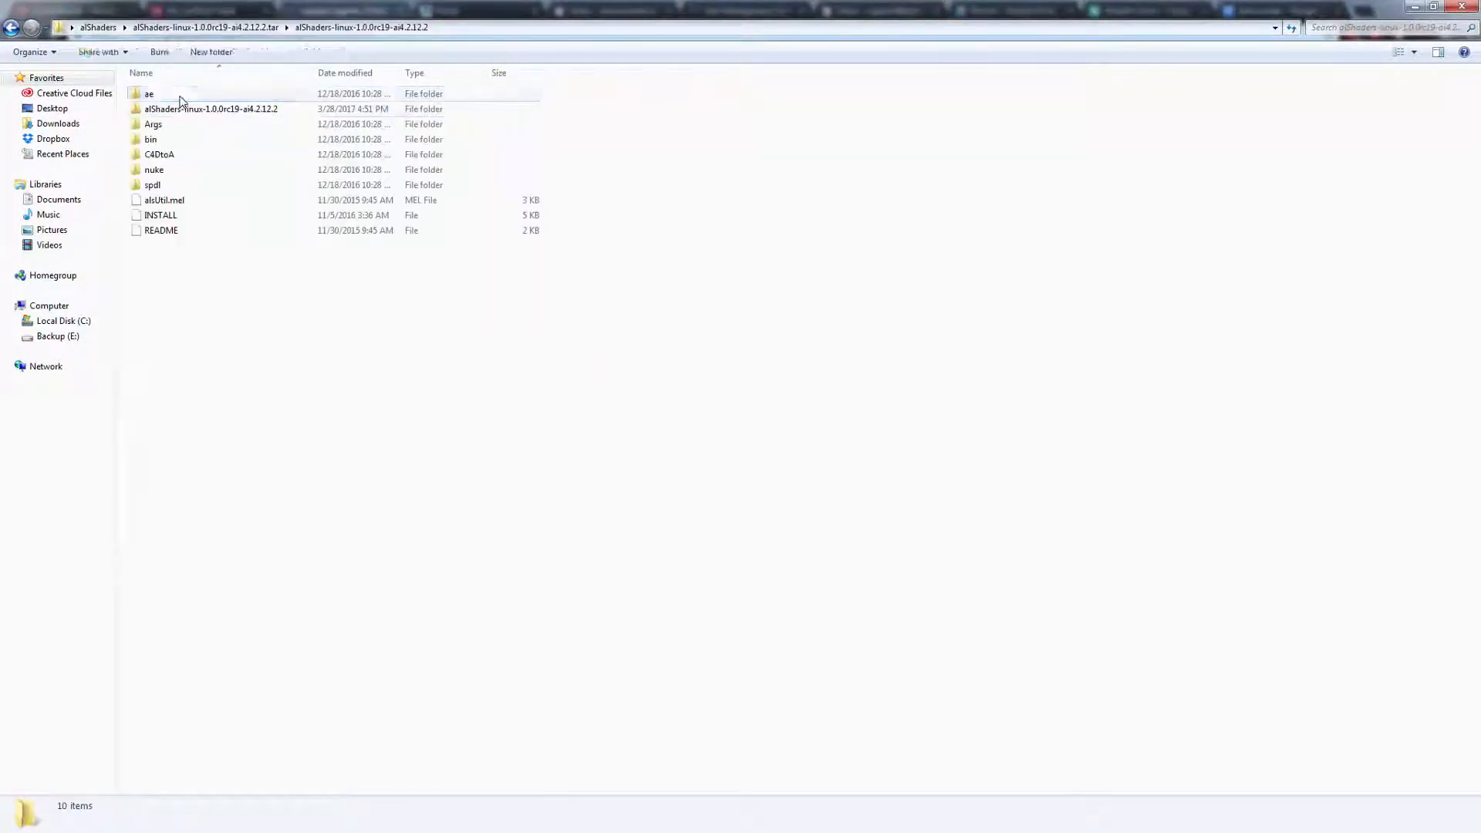
double_click(182, 144)
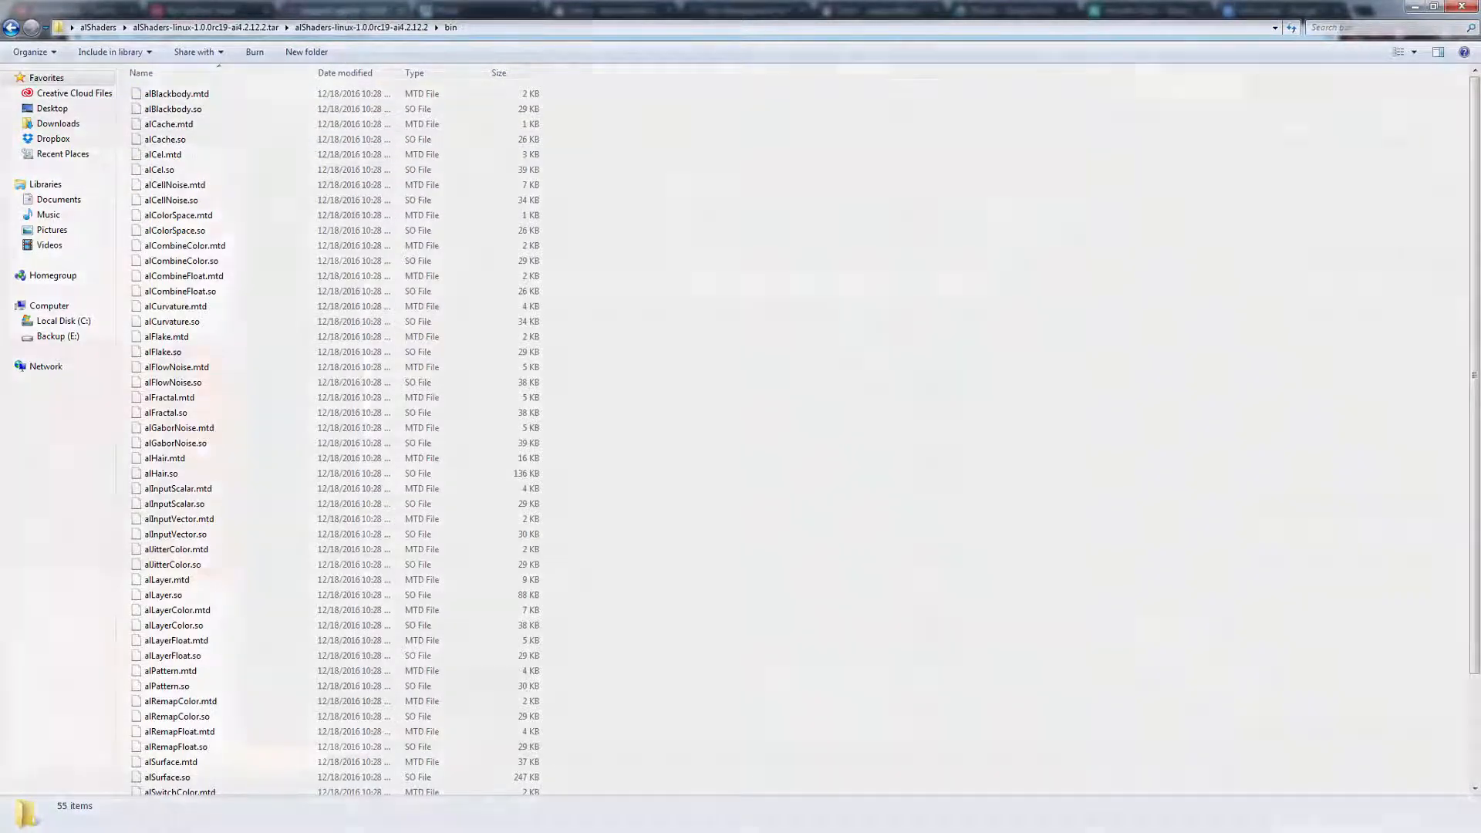
left_click_drag(990, 270, 1010, 220)
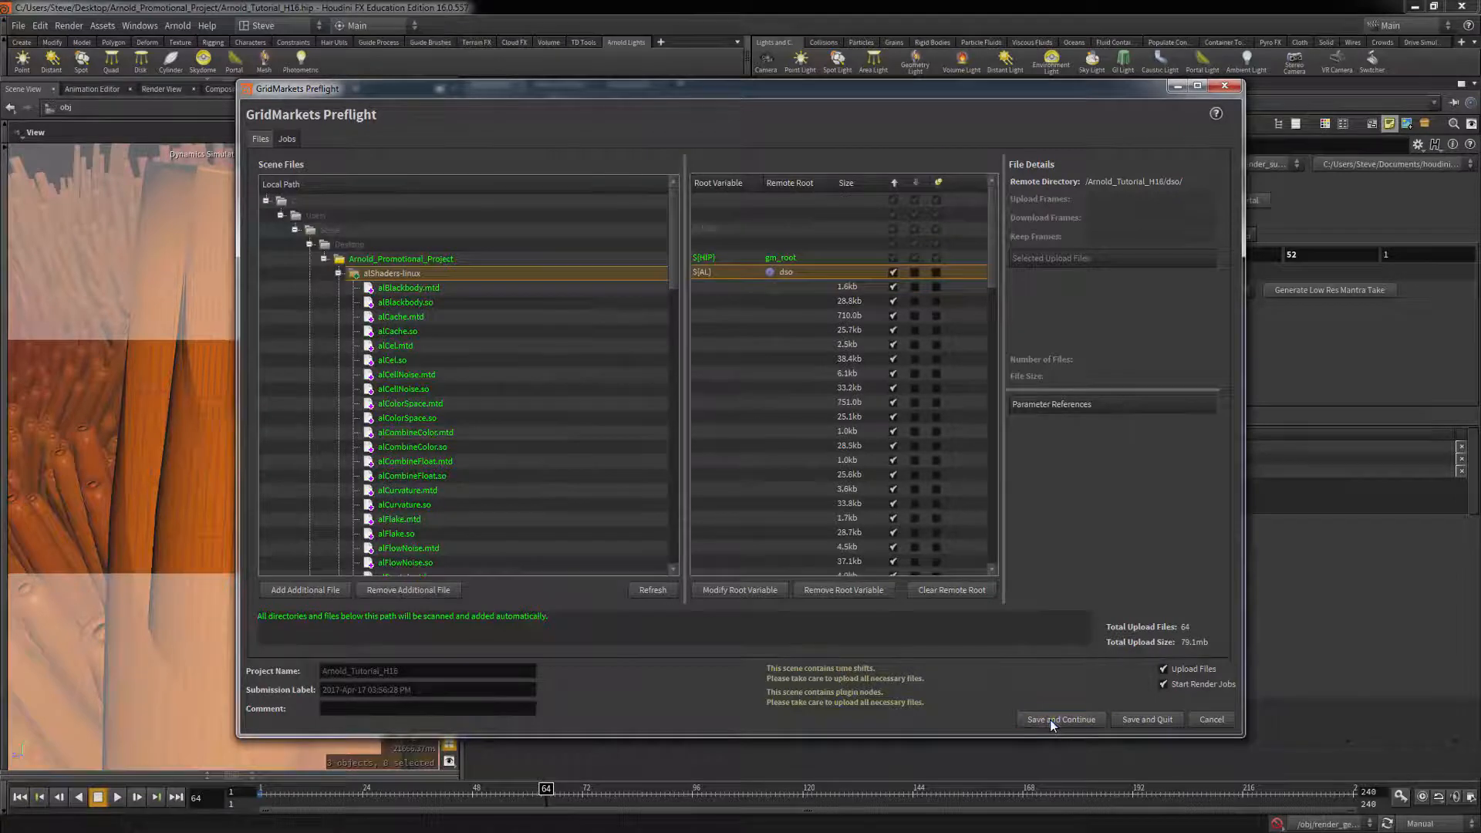
Save the preflight settings in Houdini, launch the upload and cloud render, and dismiss the launch notice
left_click(1050, 719)
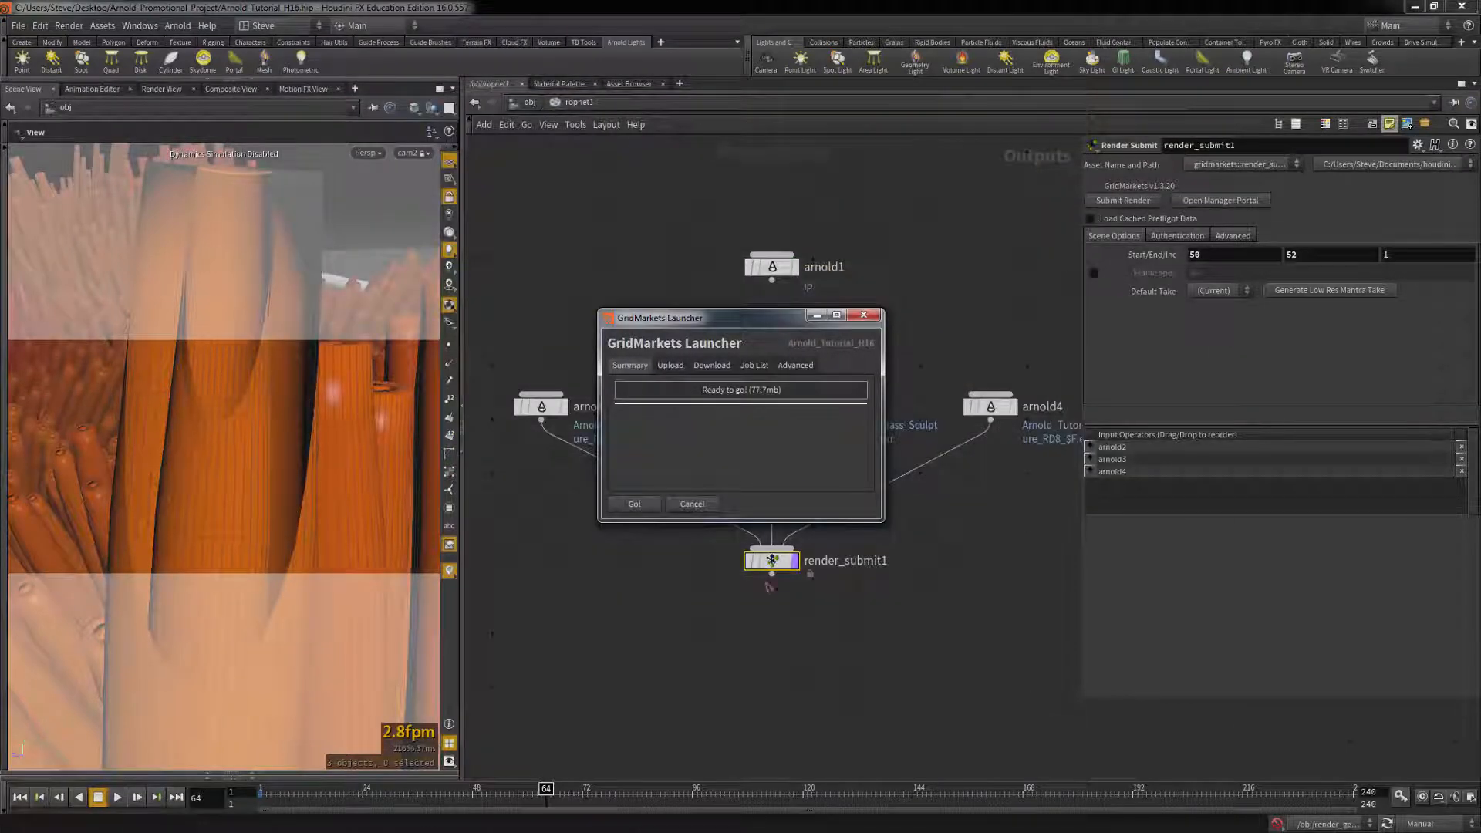
left_click(634, 504)
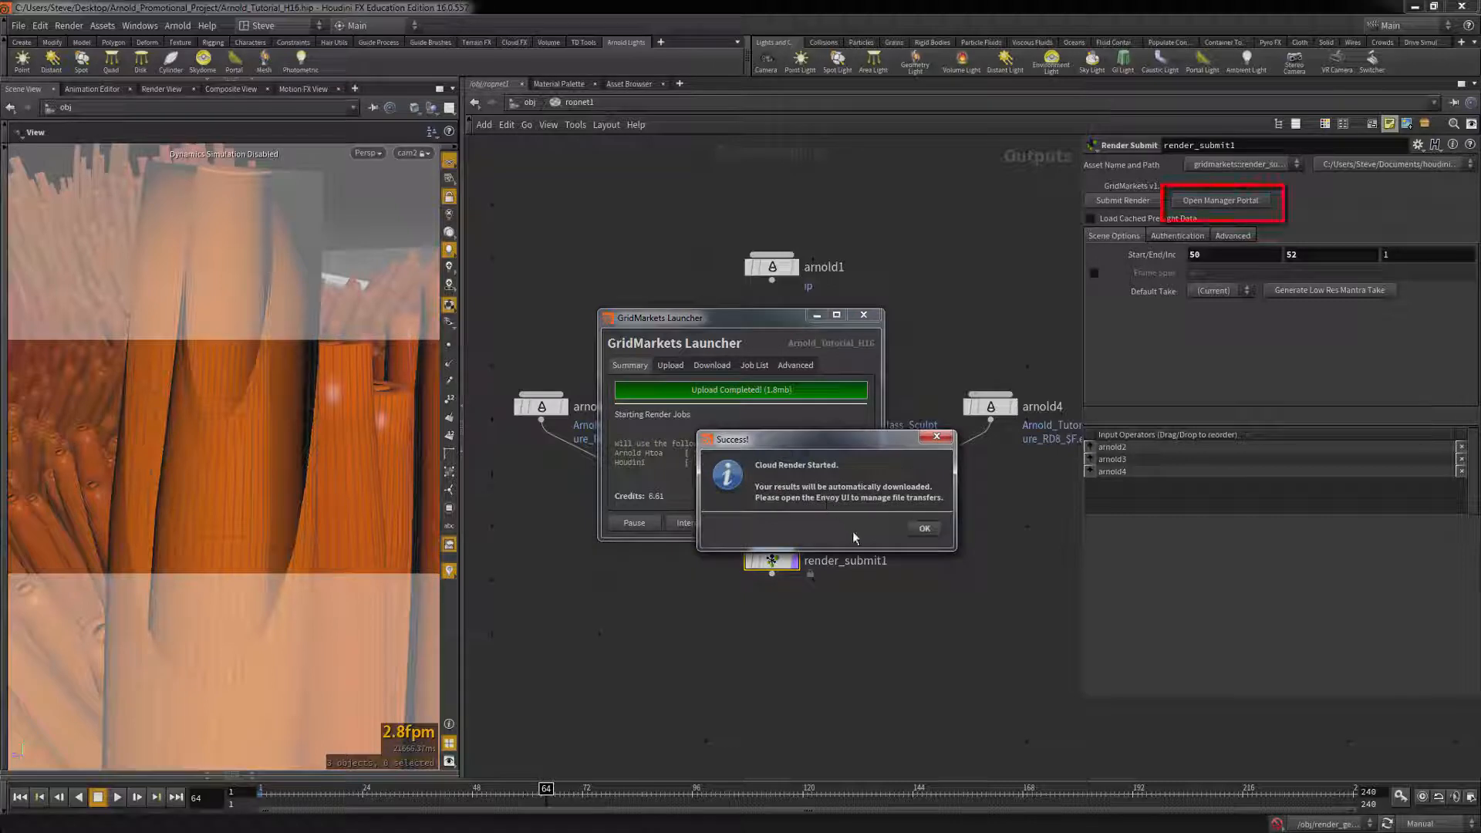
left_click(926, 528)
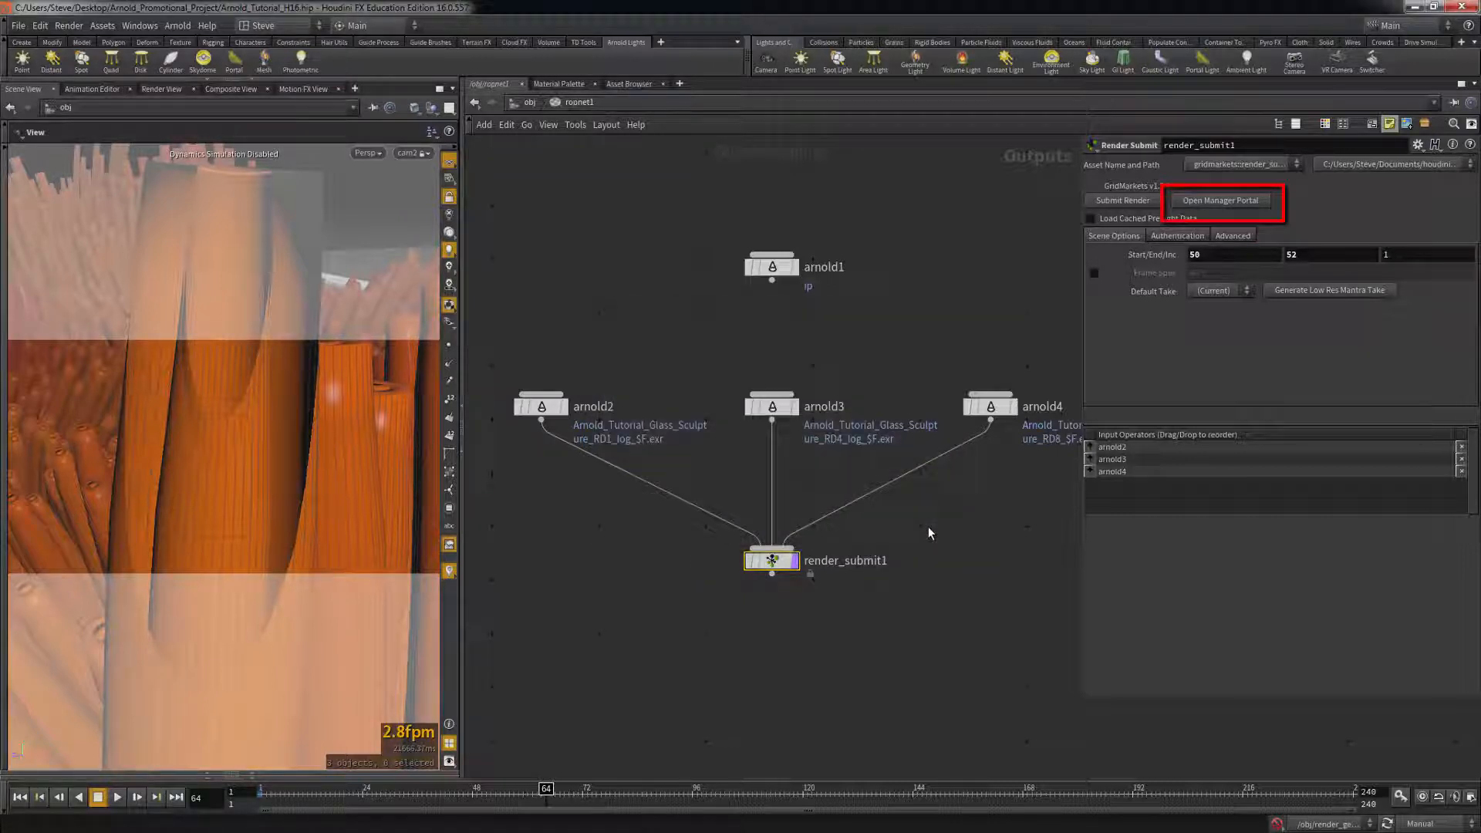